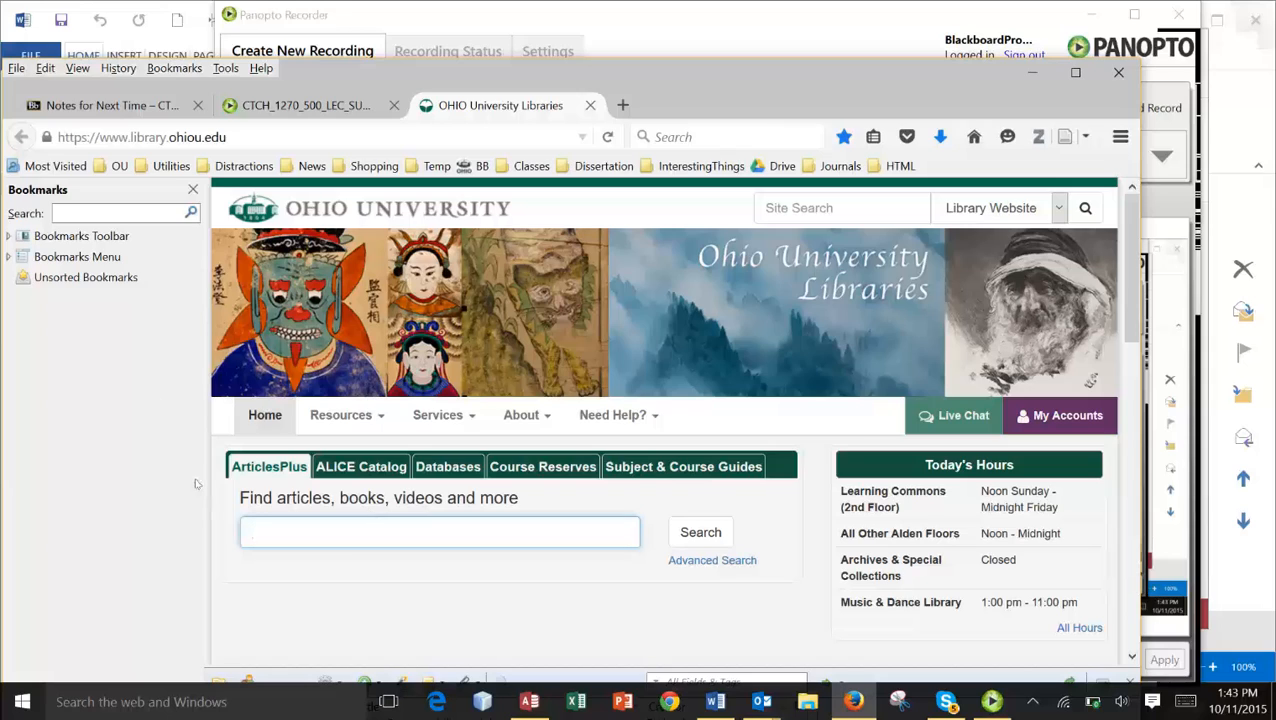
Find the ERIC database by title on the library website and connect to it
left_click(459, 475)
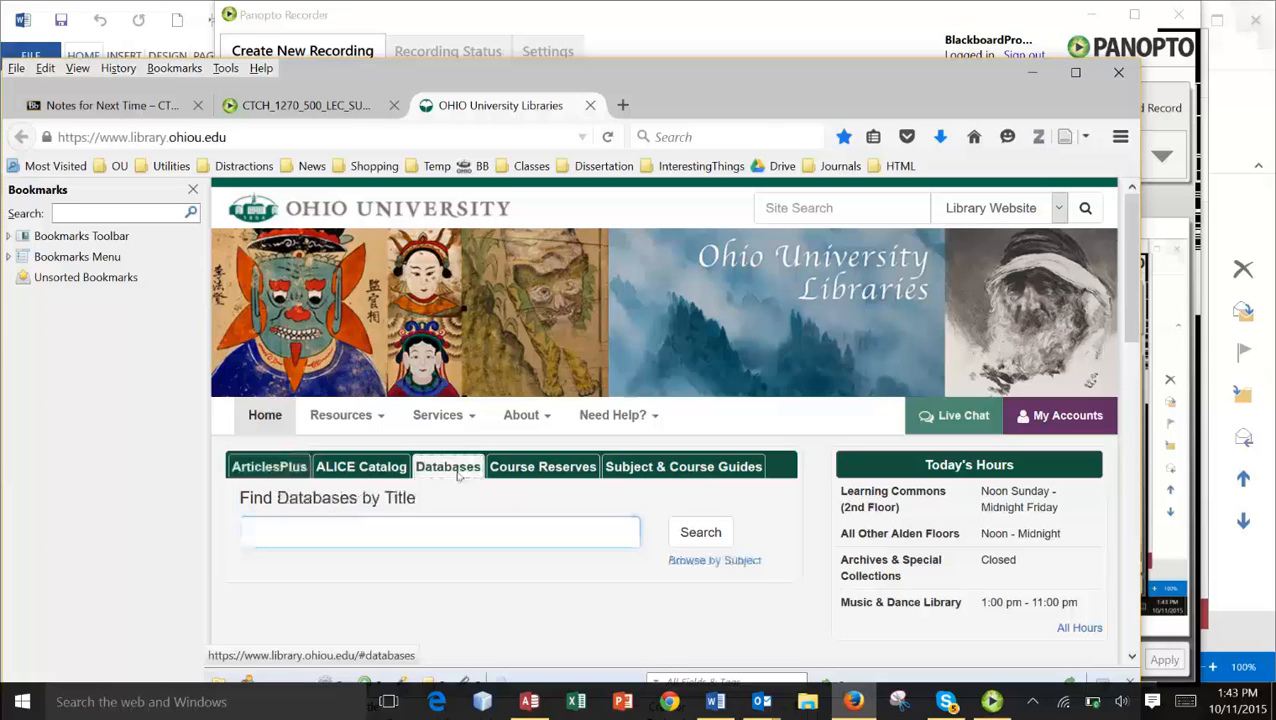
type("E")
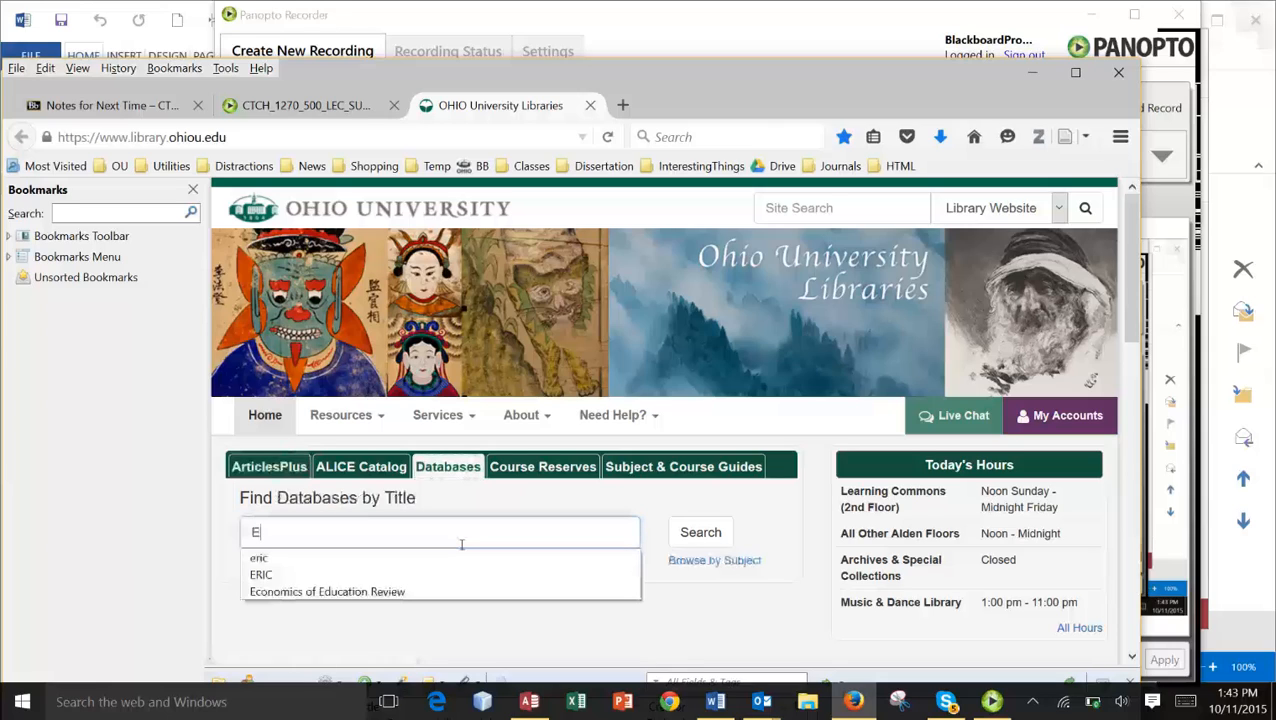
left_click(433, 576)
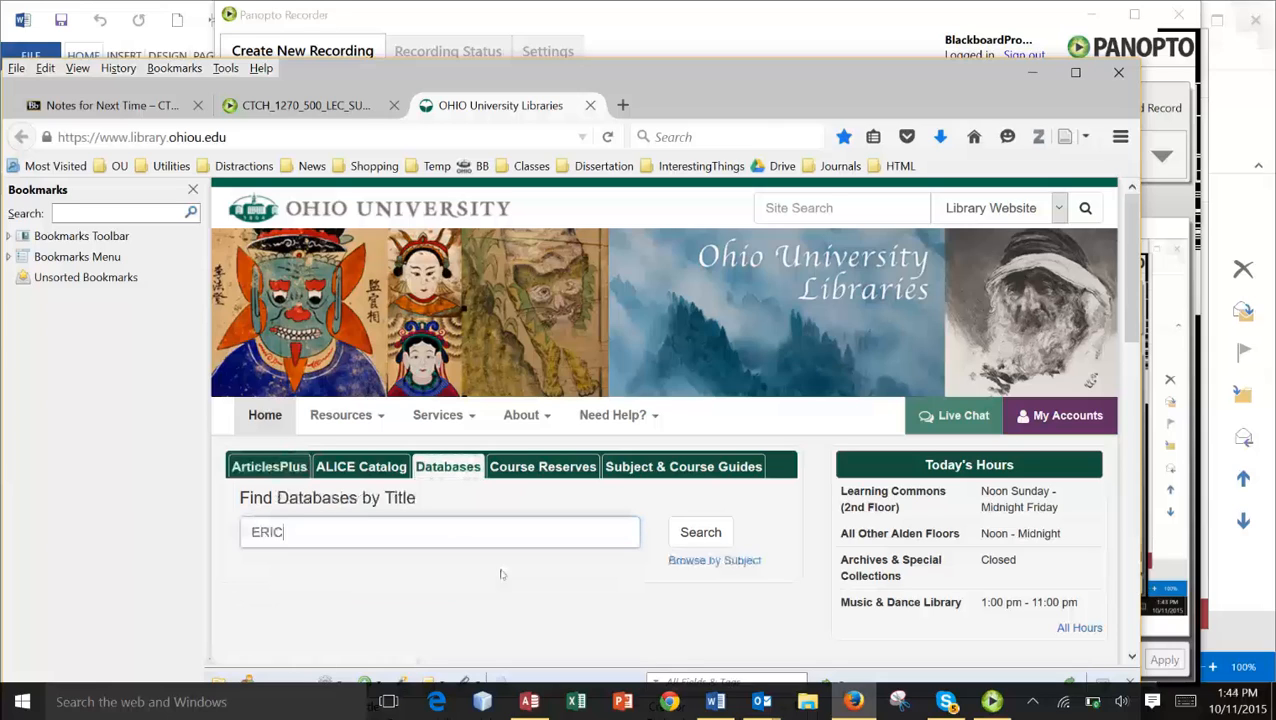
left_click(697, 544)
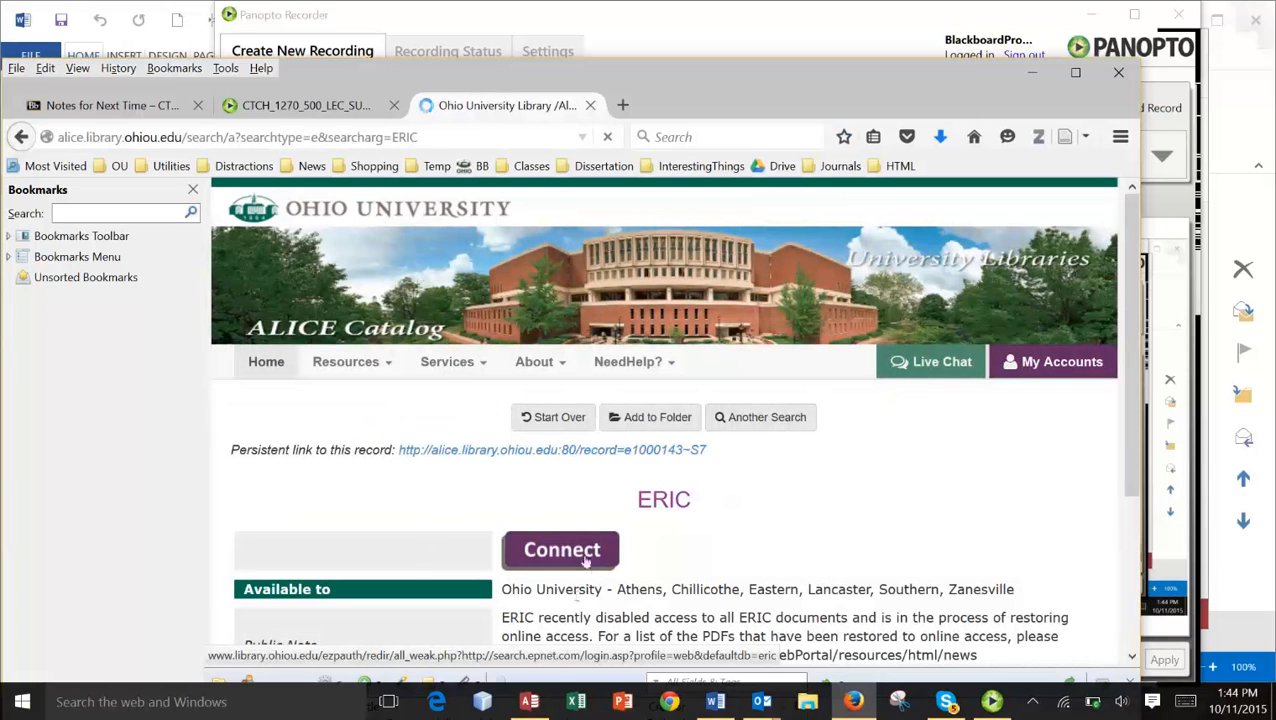
left_click(588, 561)
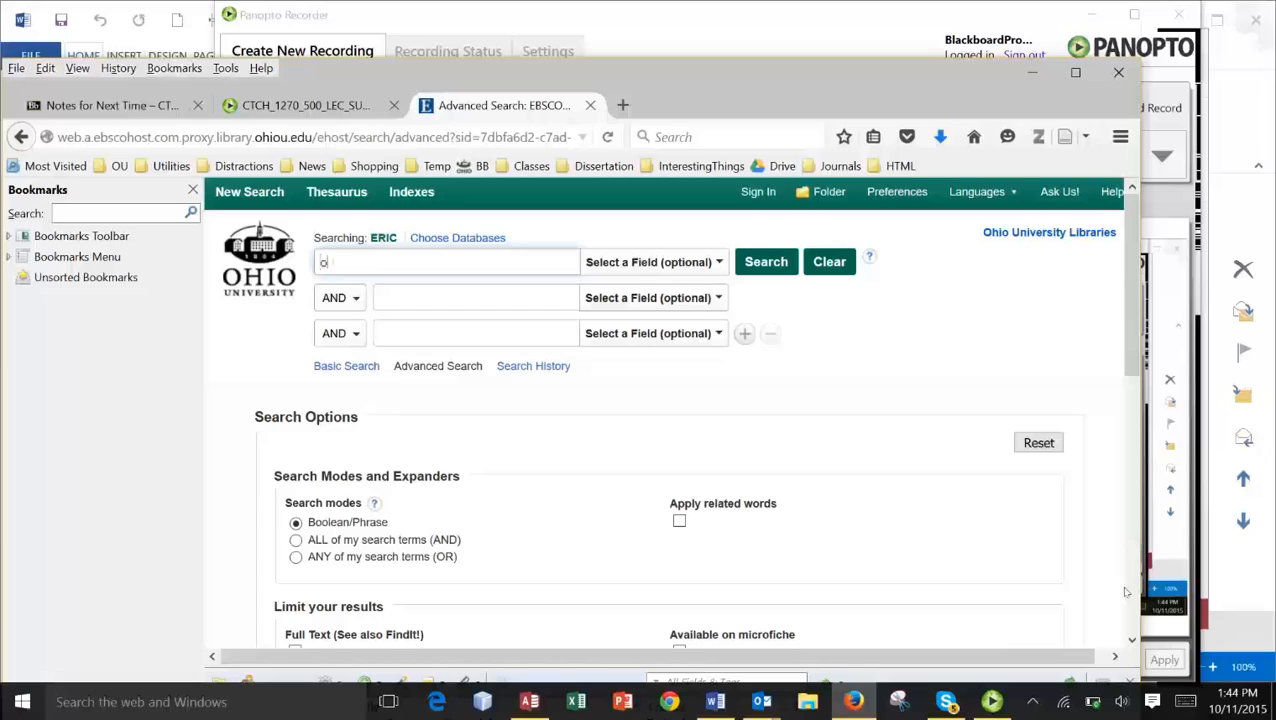
Search ERIC for "online public school" and limit the results to scholarly peer-reviewed journals published from 2006 to 2014
type("e public sohool")
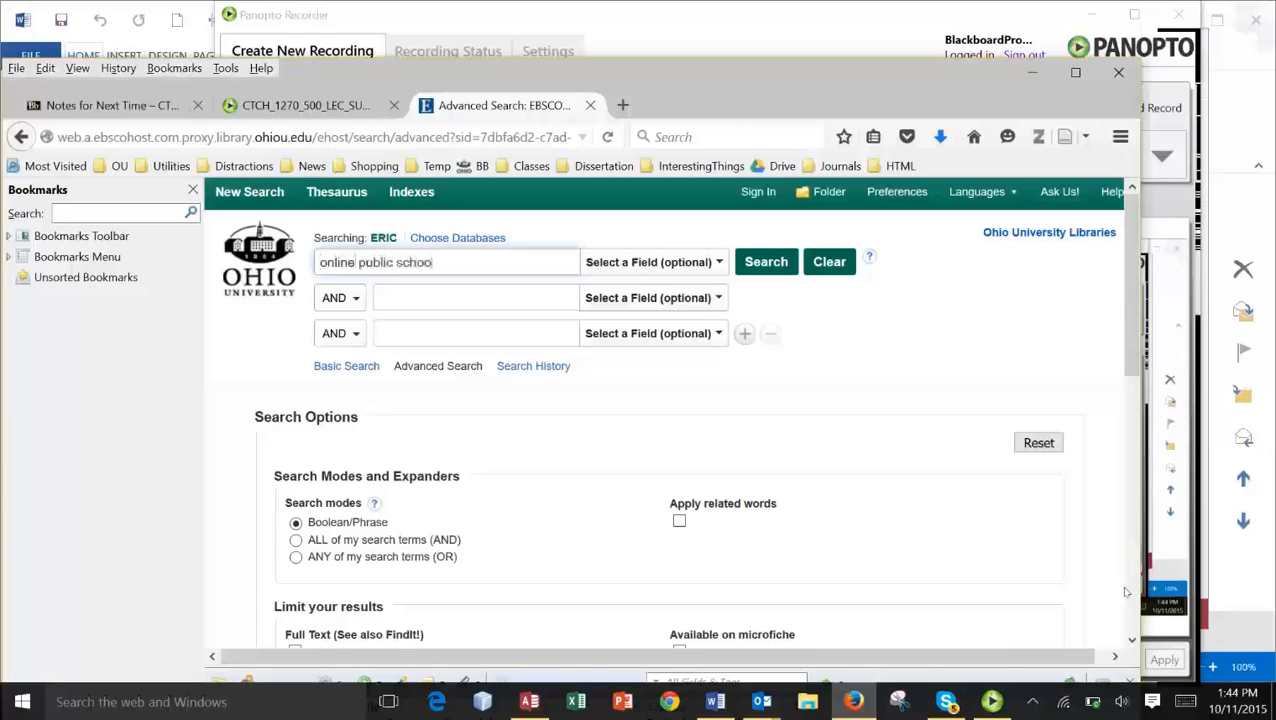
left_click(768, 265)
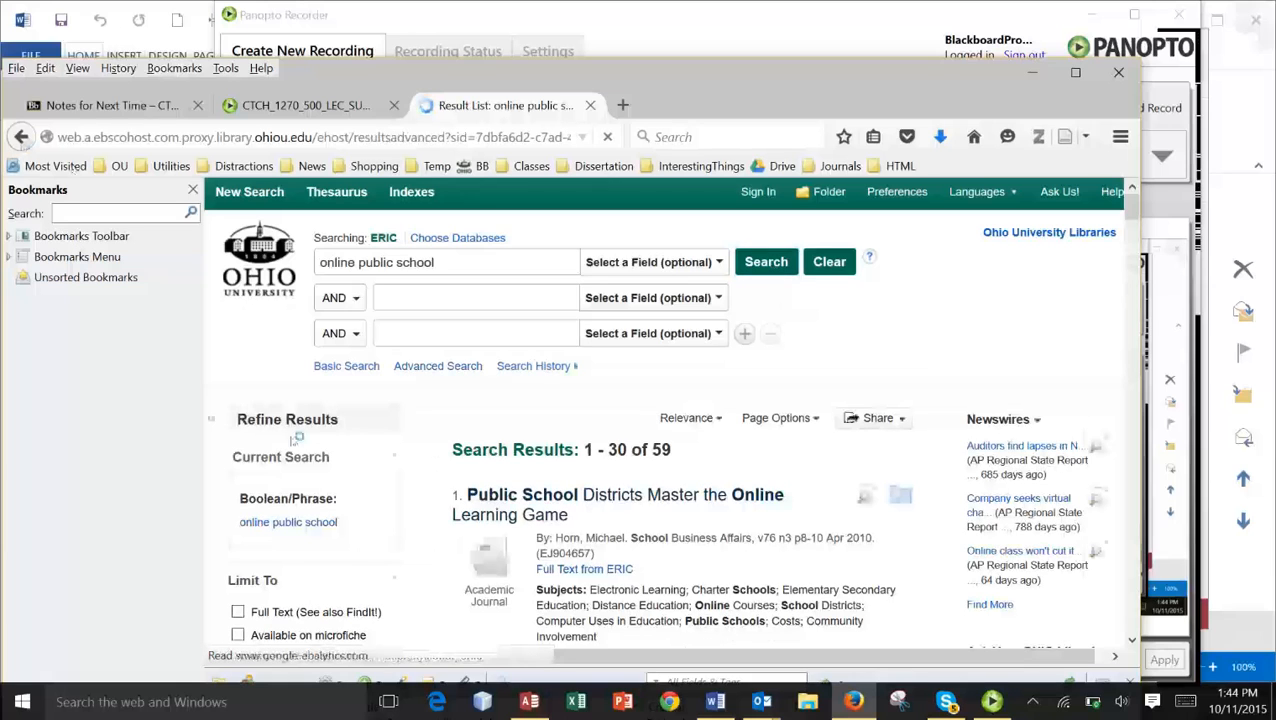
scroll(330, 555, "down", 3)
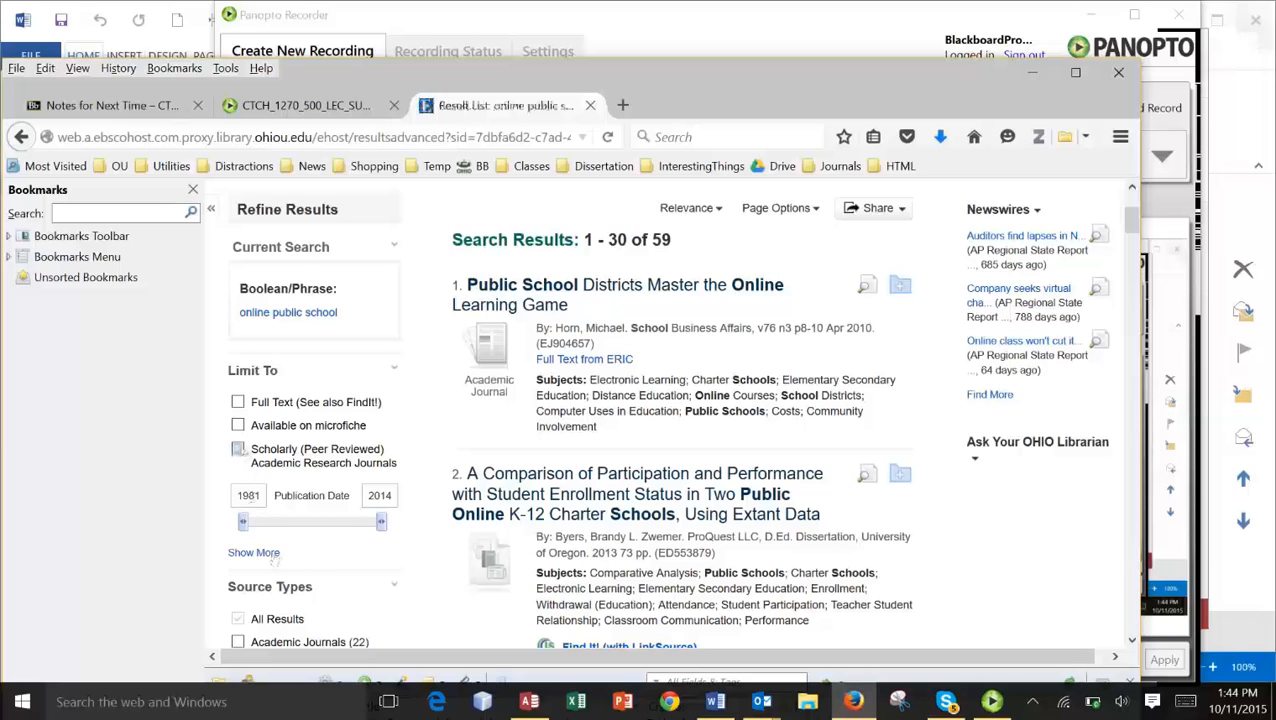
left_click(238, 449)
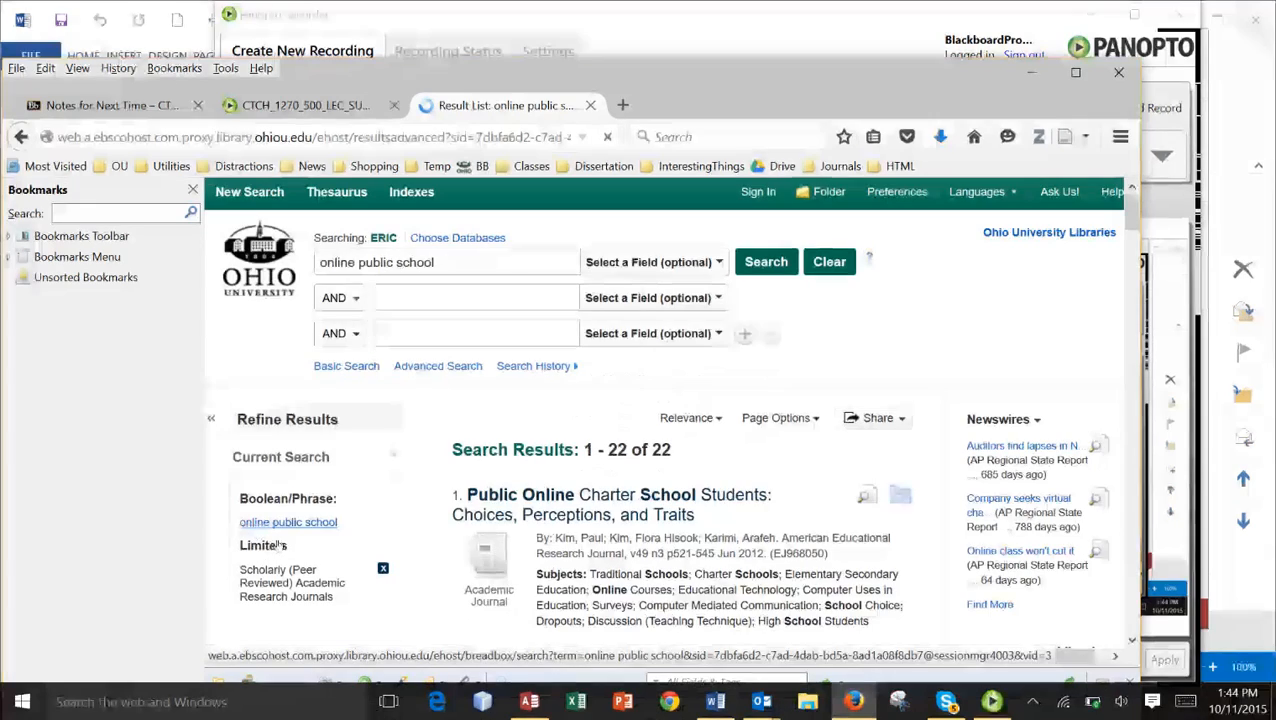
scroll(275, 540, "down", 5)
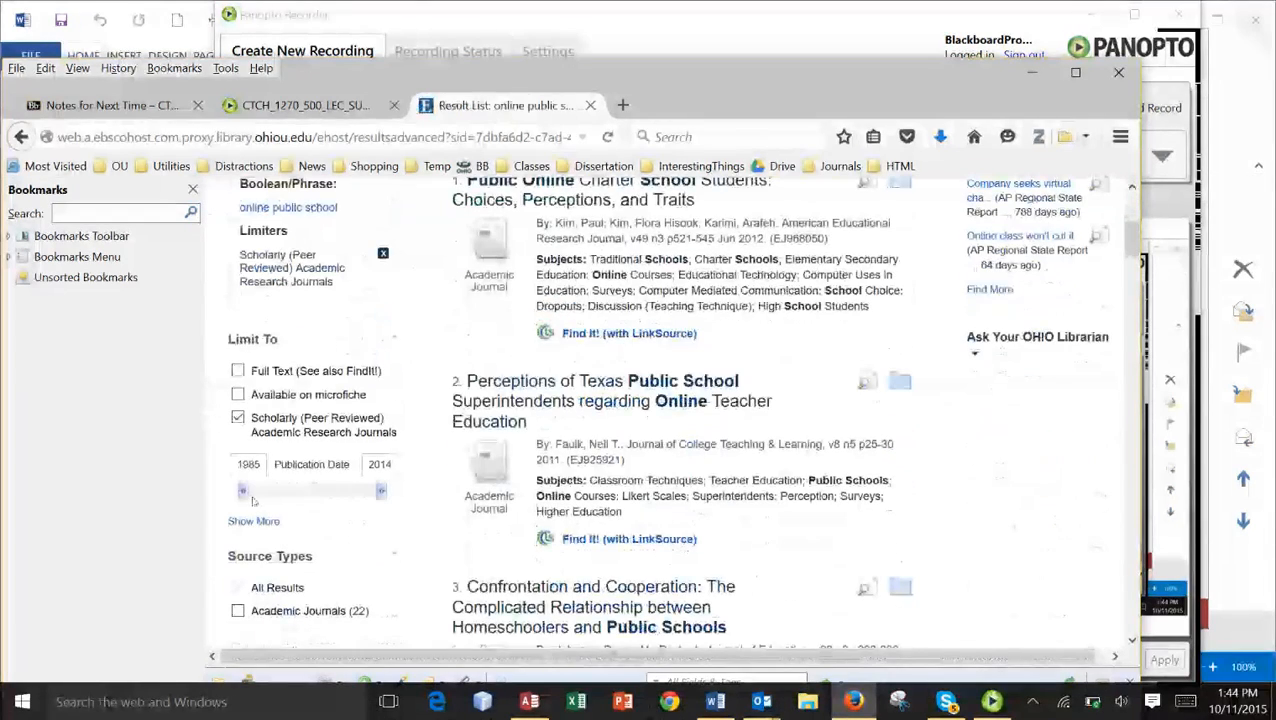
left_click_drag(253, 502, 352, 498)
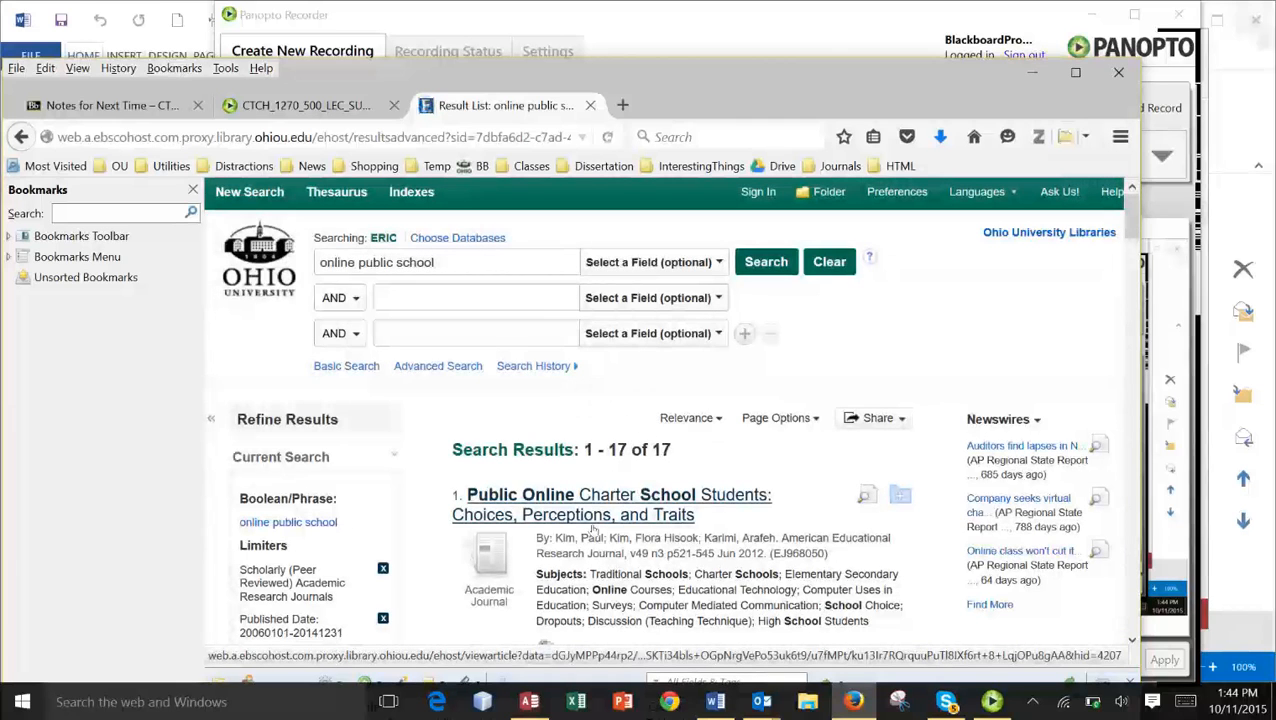
Copy the full list of subject terms from the first search result, "Public Online Charter School Students"
left_click(592, 522)
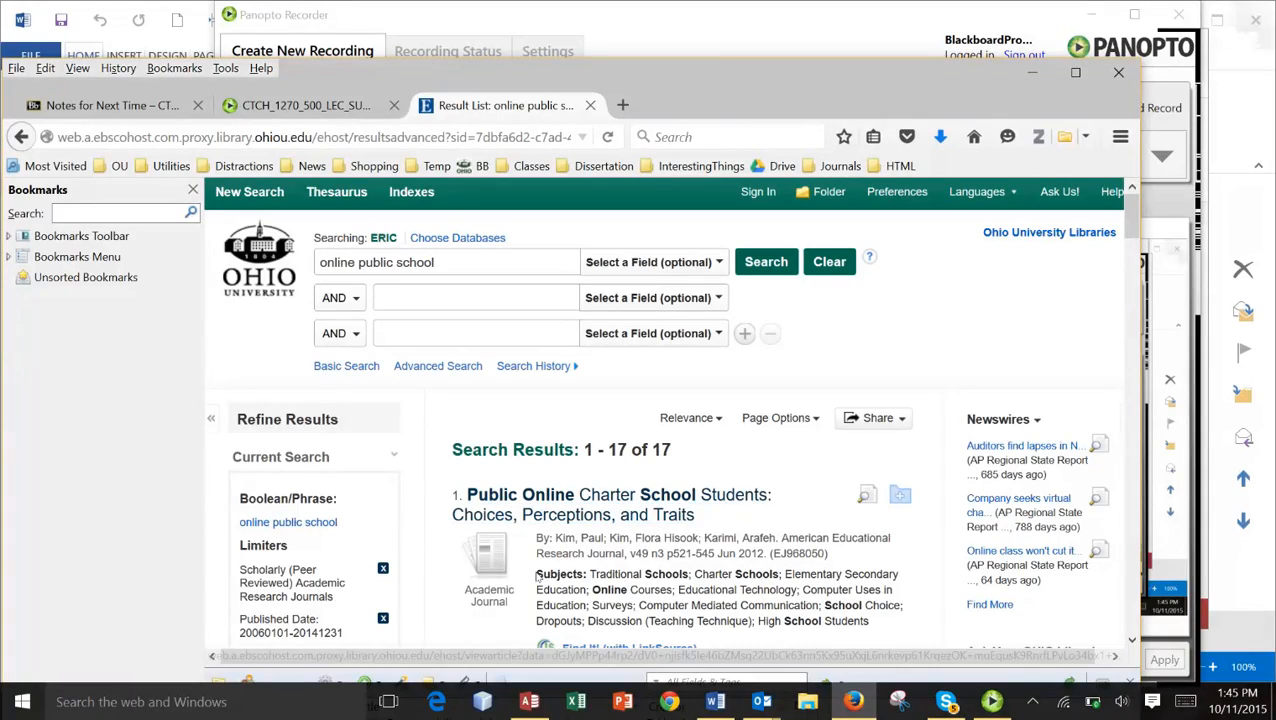
scroll(537, 577, "down", 3)
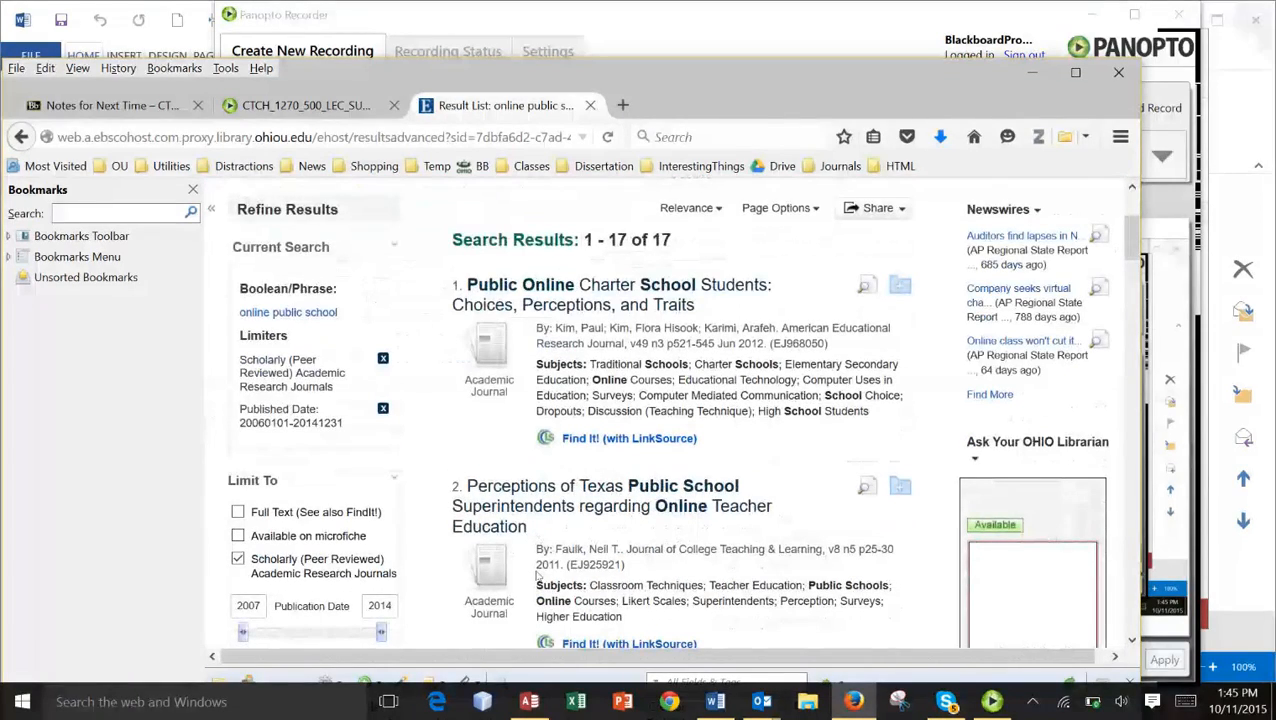
scroll(538, 573, "up", 3)
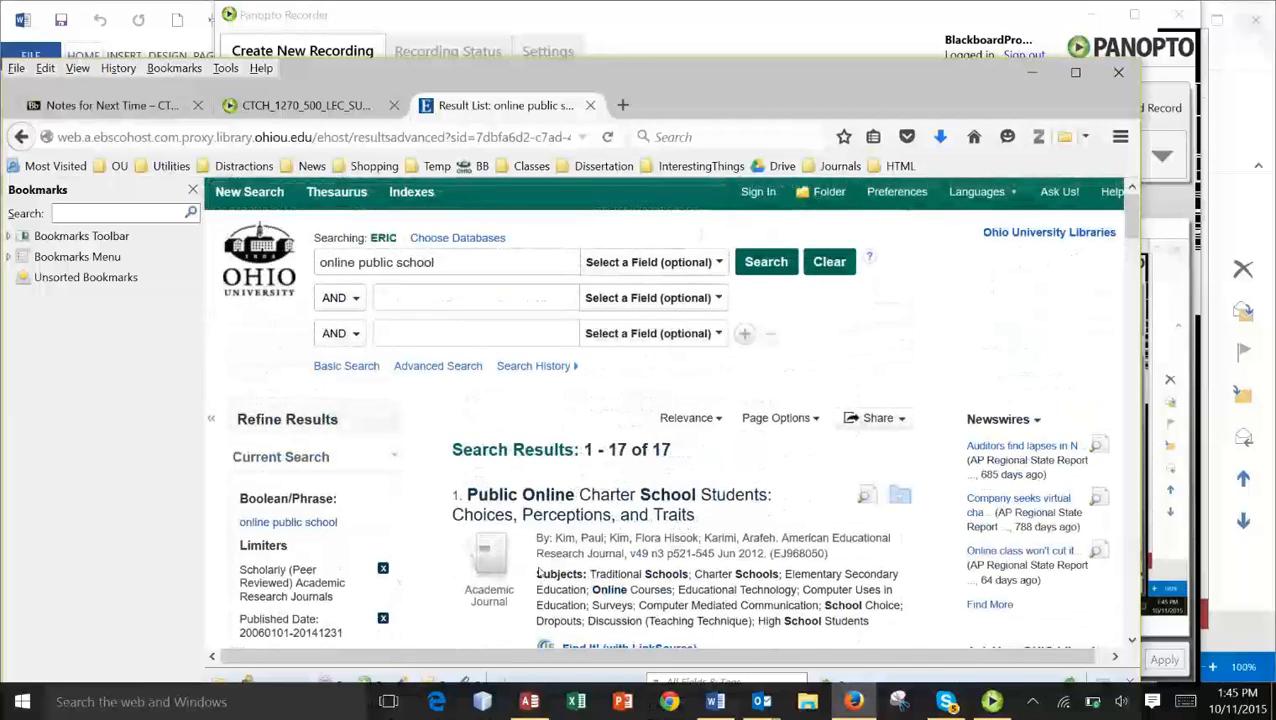
scroll(537, 573, "down", 2)
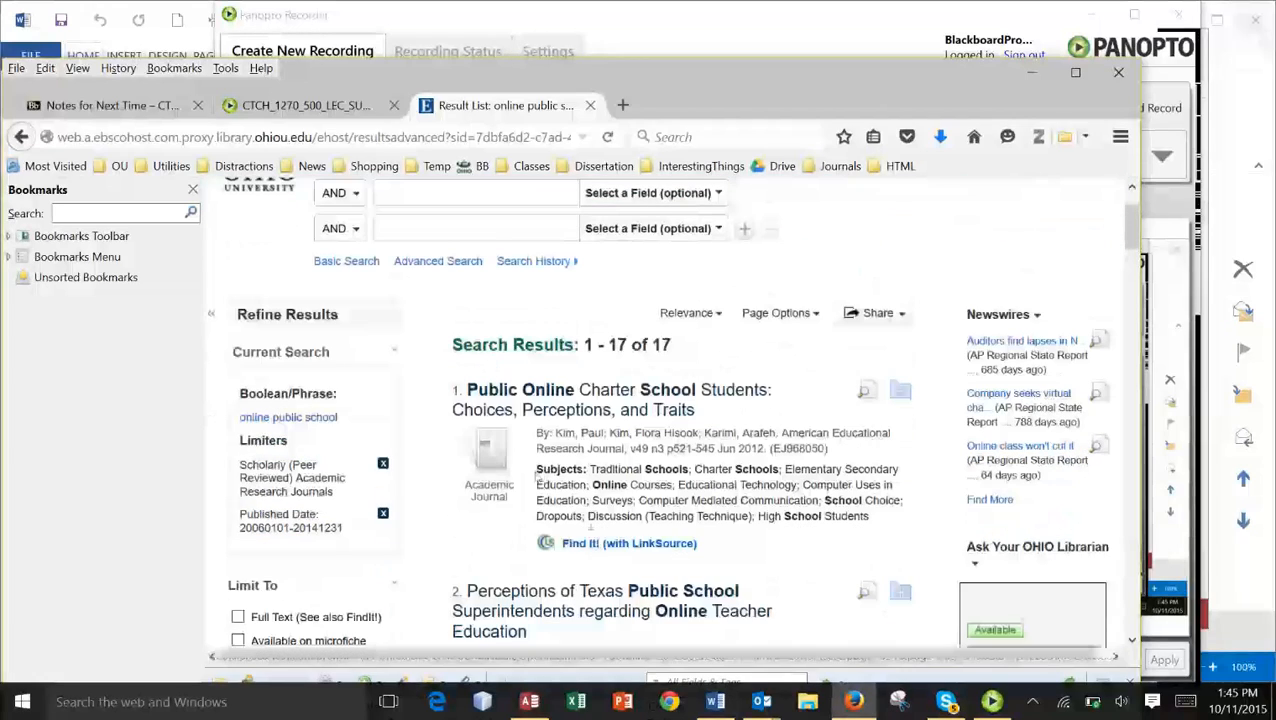
scroll(536, 476, "down", 2)
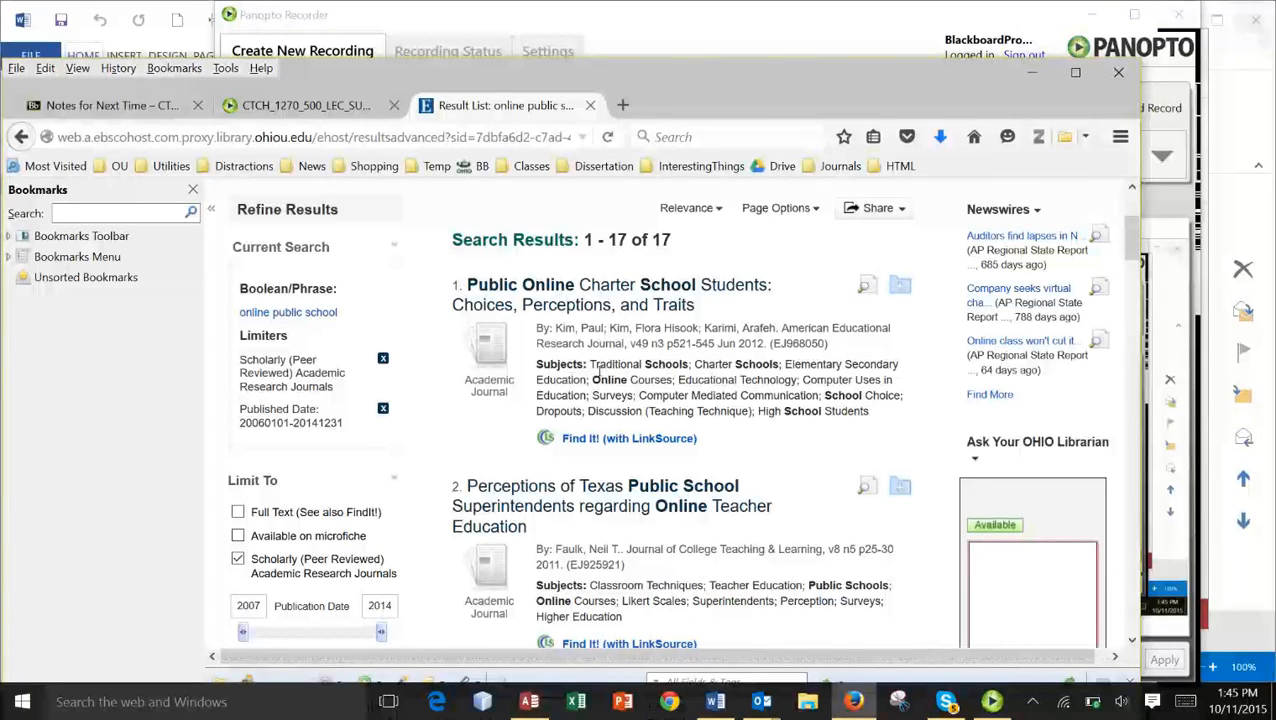
left_click_drag(597, 369, 877, 417)
key("ctrl+c")
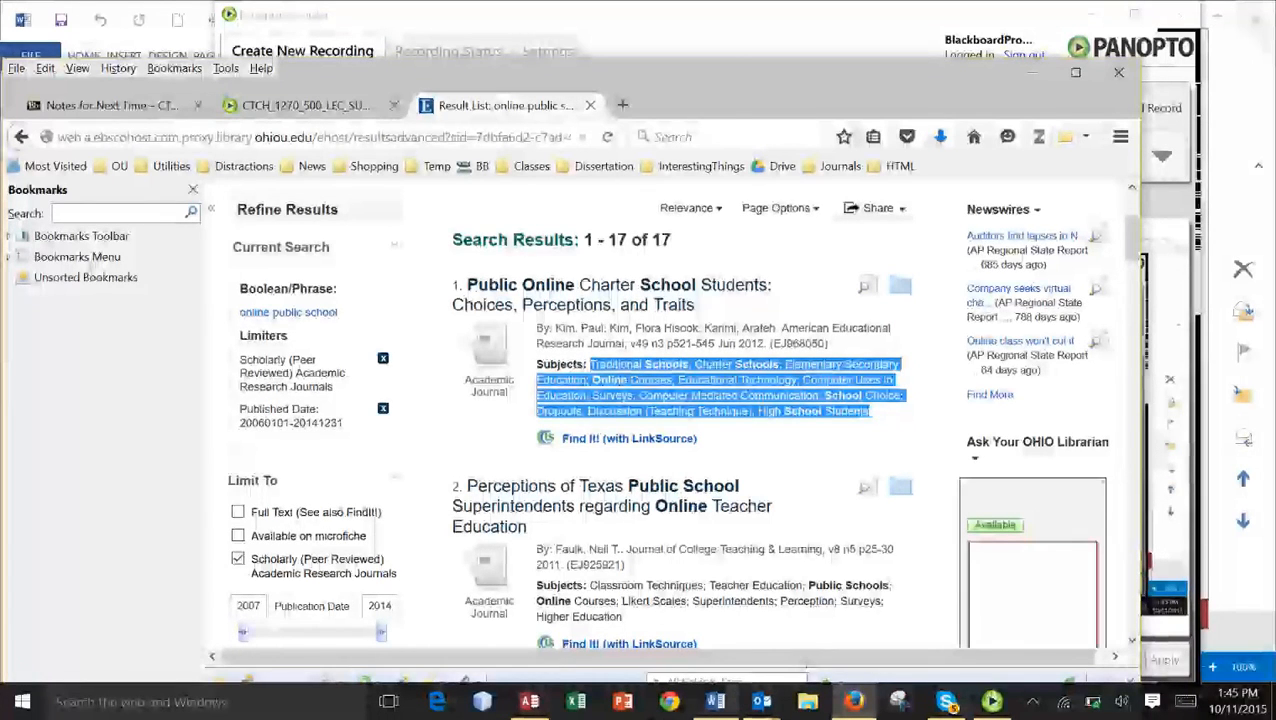
Switch to the blank Word document and paste the copied subject terms as text only
left_click(715, 701)
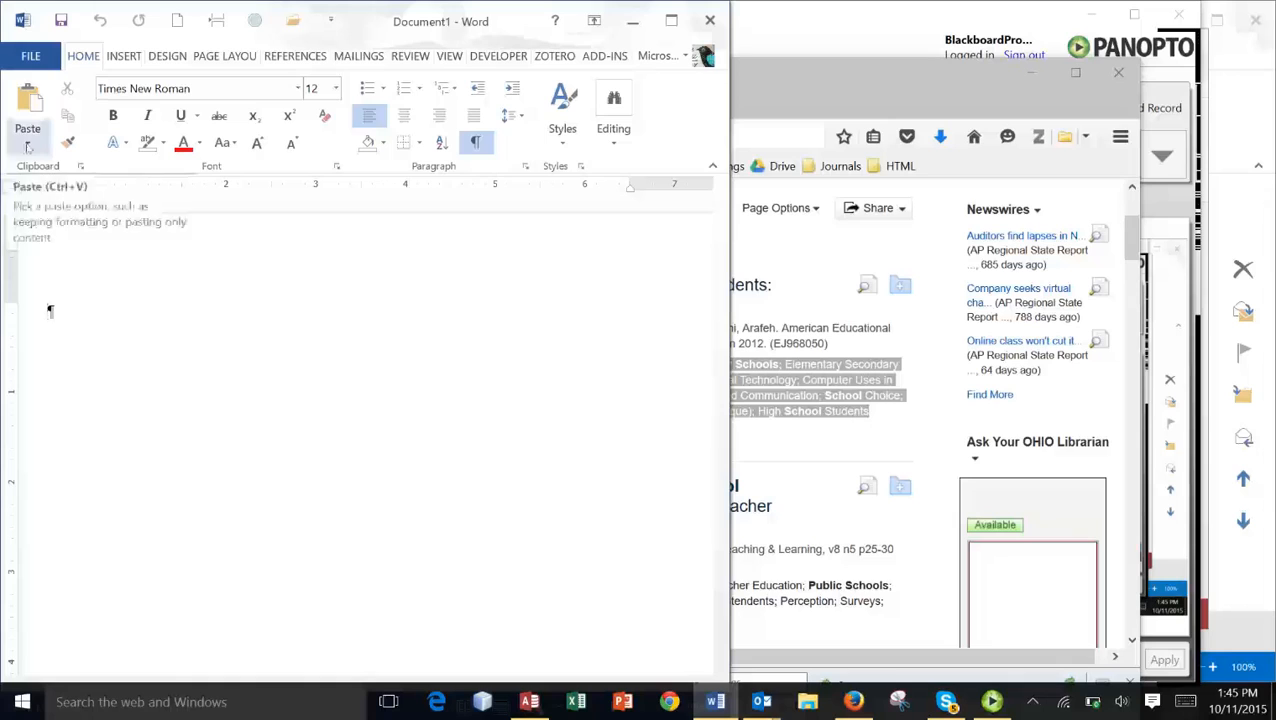
left_click(28, 147)
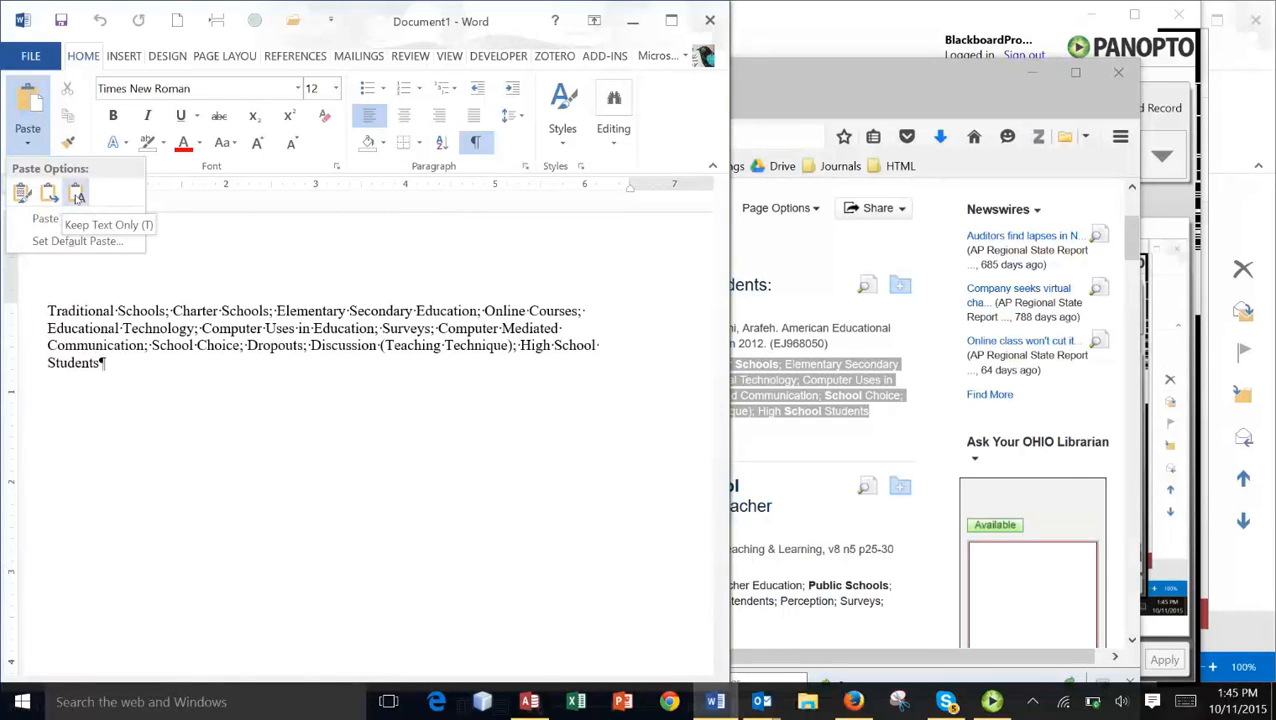
left_click(77, 196)
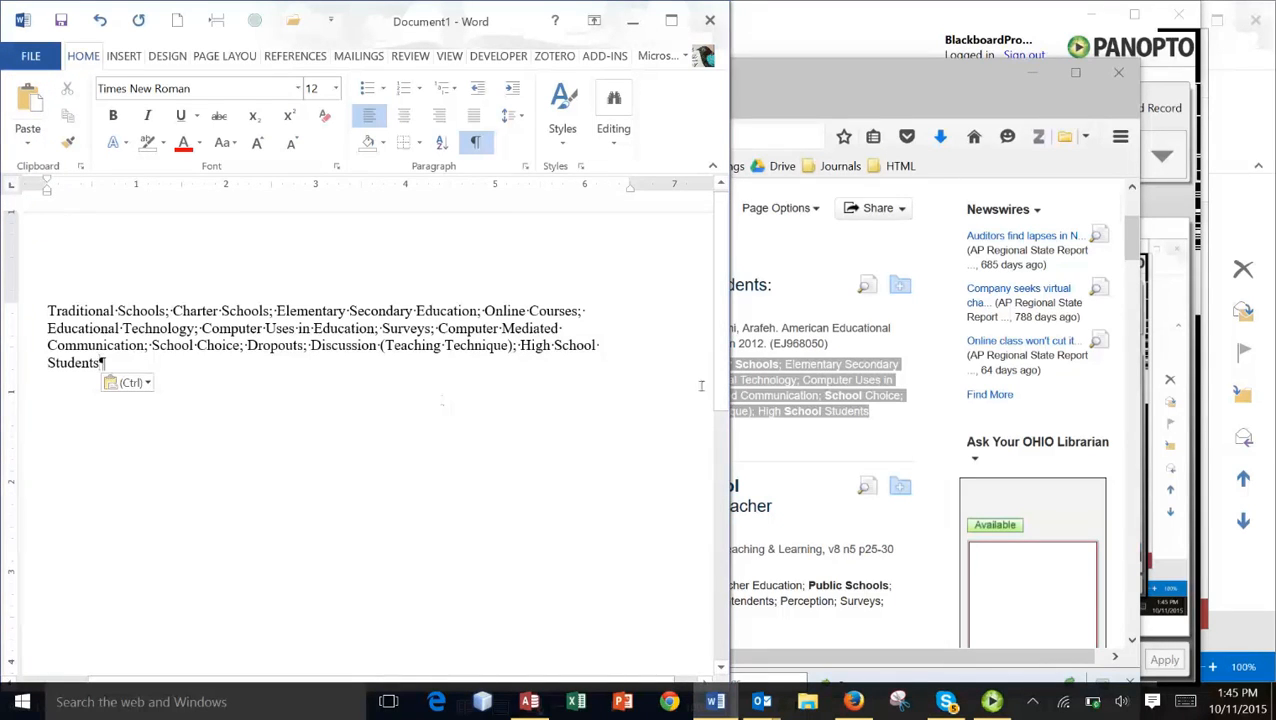
Widen the Word window and set the pasted subject terms to font size 20
left_click_drag(730, 400, 812, 400)
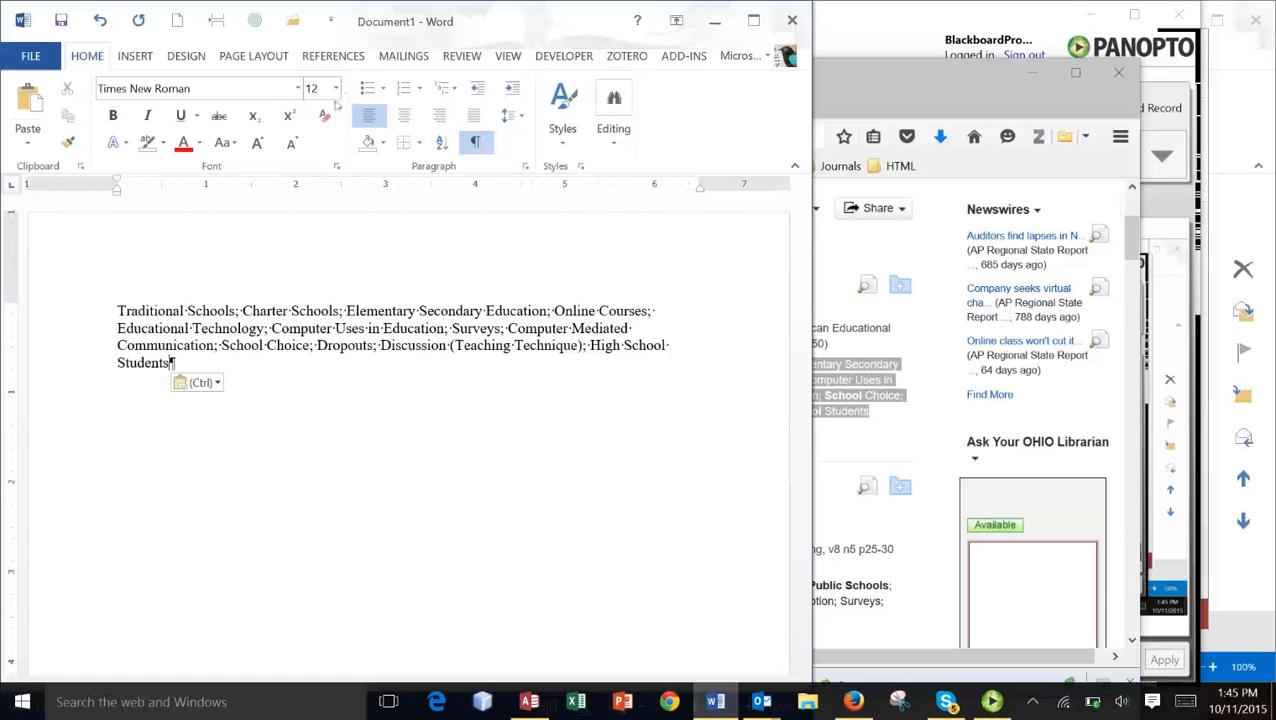
left_click_drag(117, 310, 332, 376)
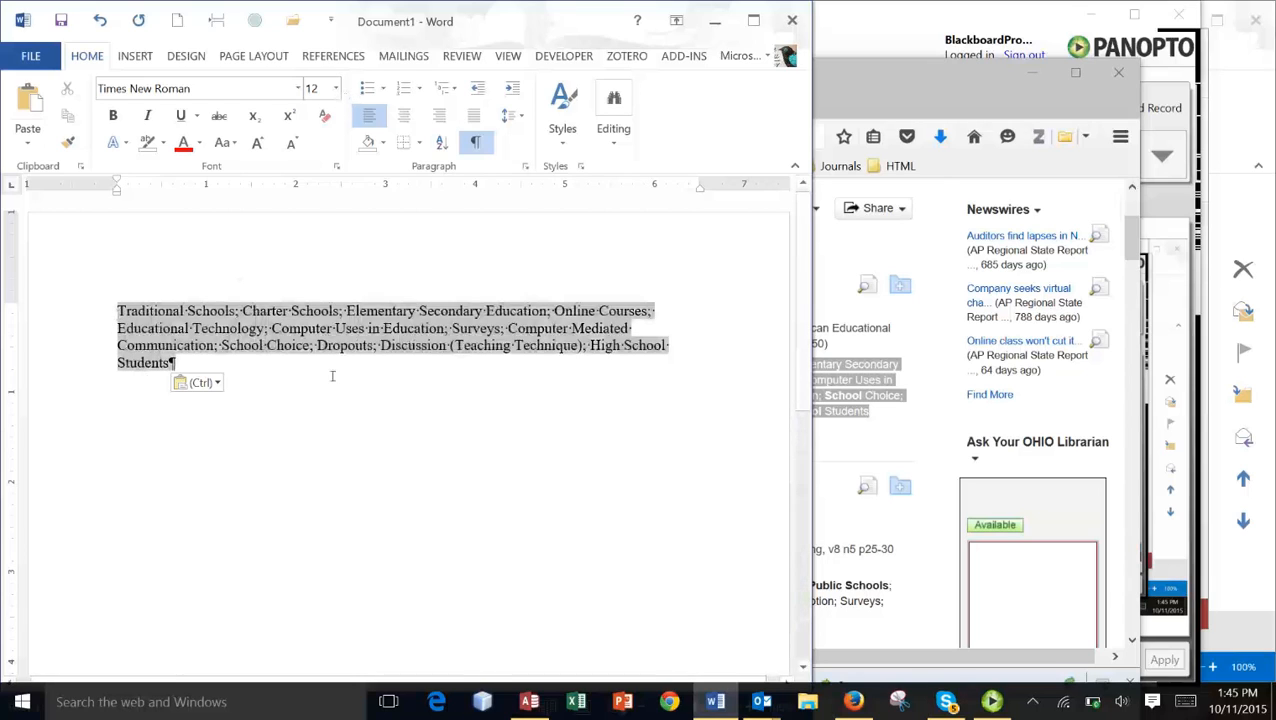
left_click(336, 88)
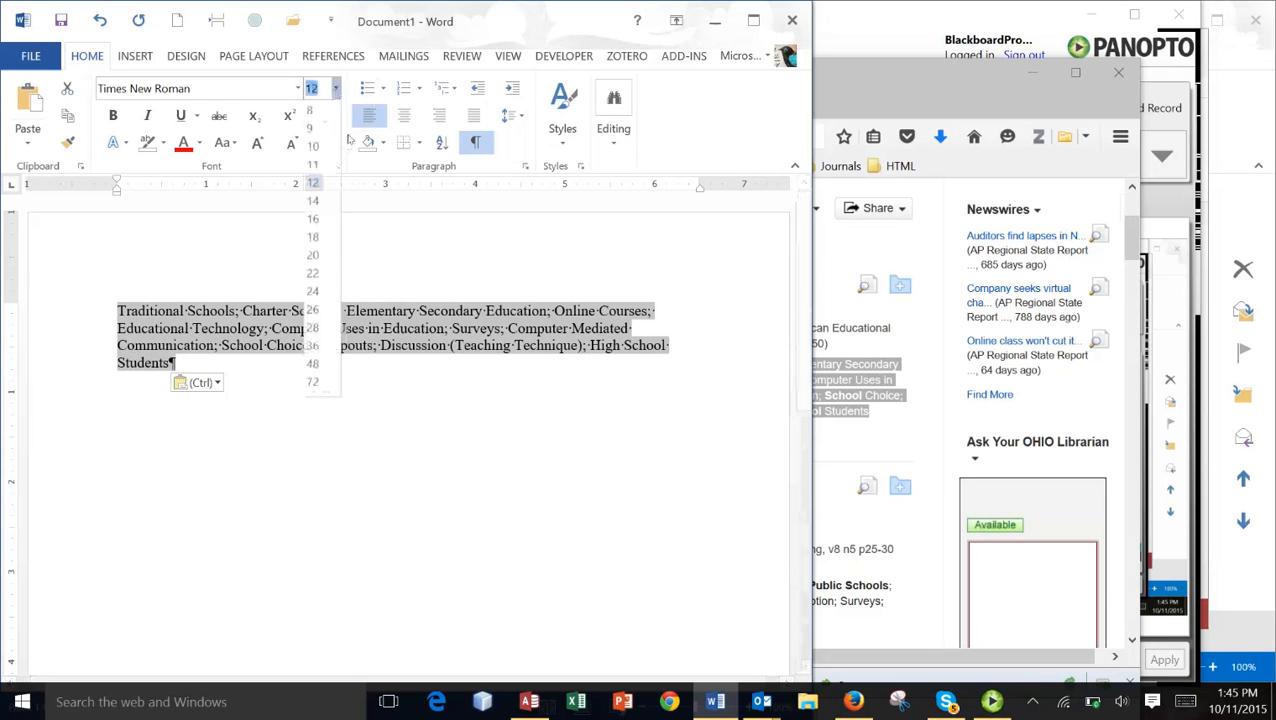
left_click(313, 256)
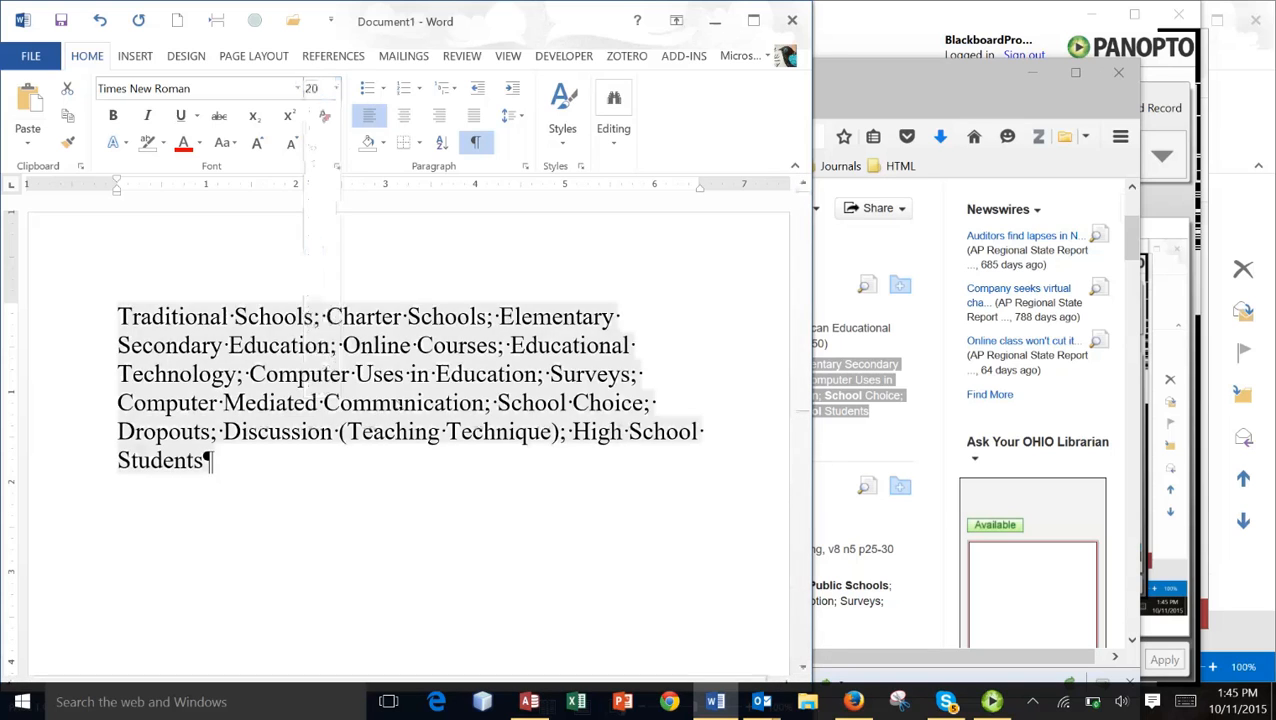
left_click(452, 526)
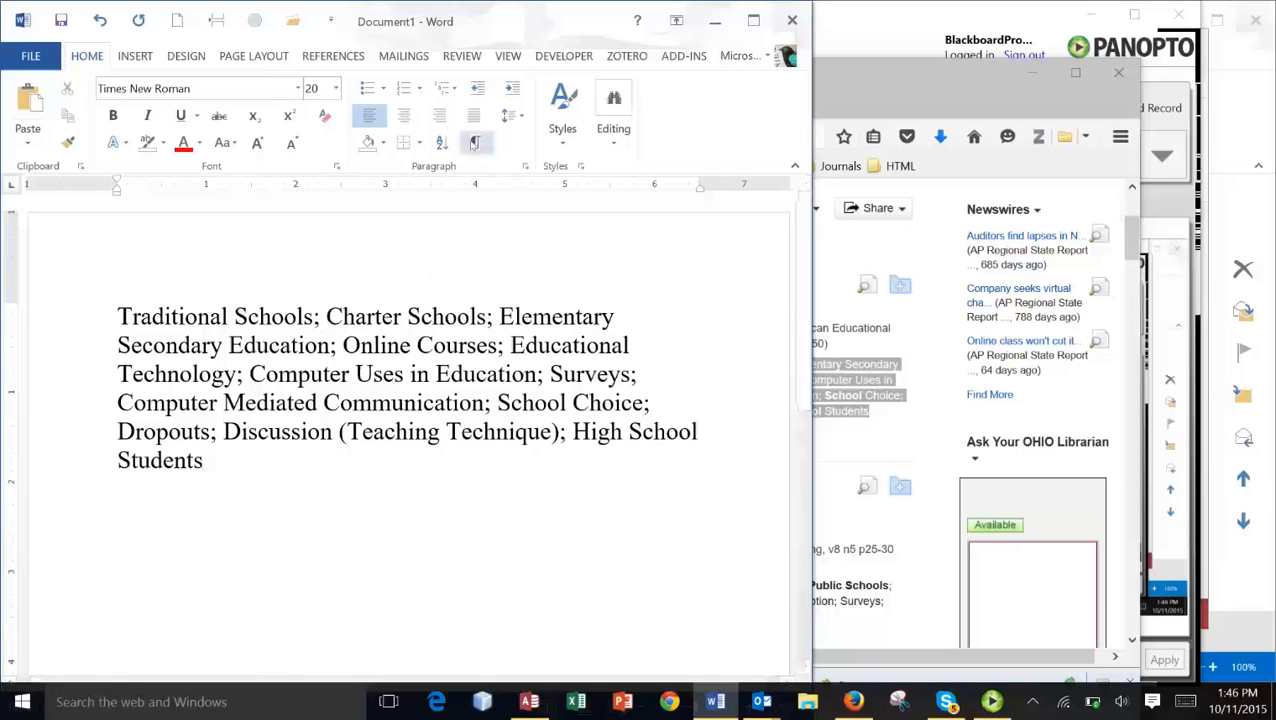
left_click(475, 142)
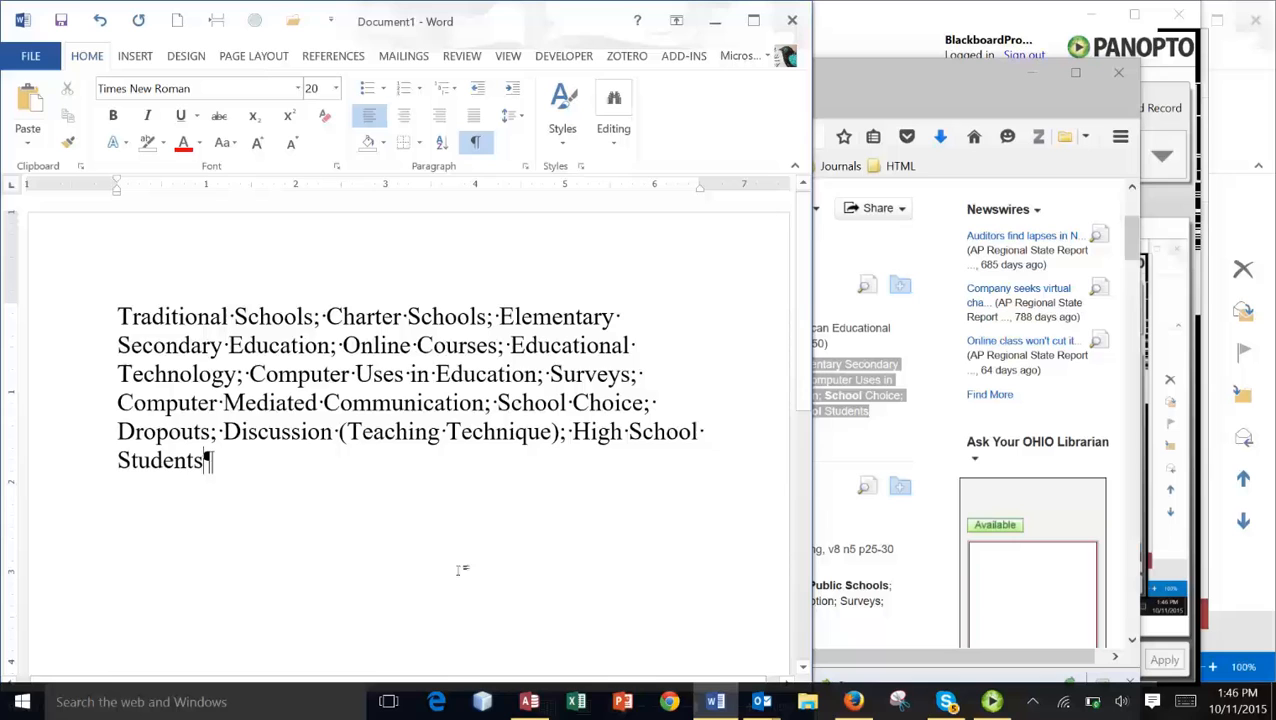
Switch back to the browser and copy the subject terms of the second result, "Perceptions of Texas Public School Superintendents"
left_click(870, 462)
scroll(634, 420, "down", 3)
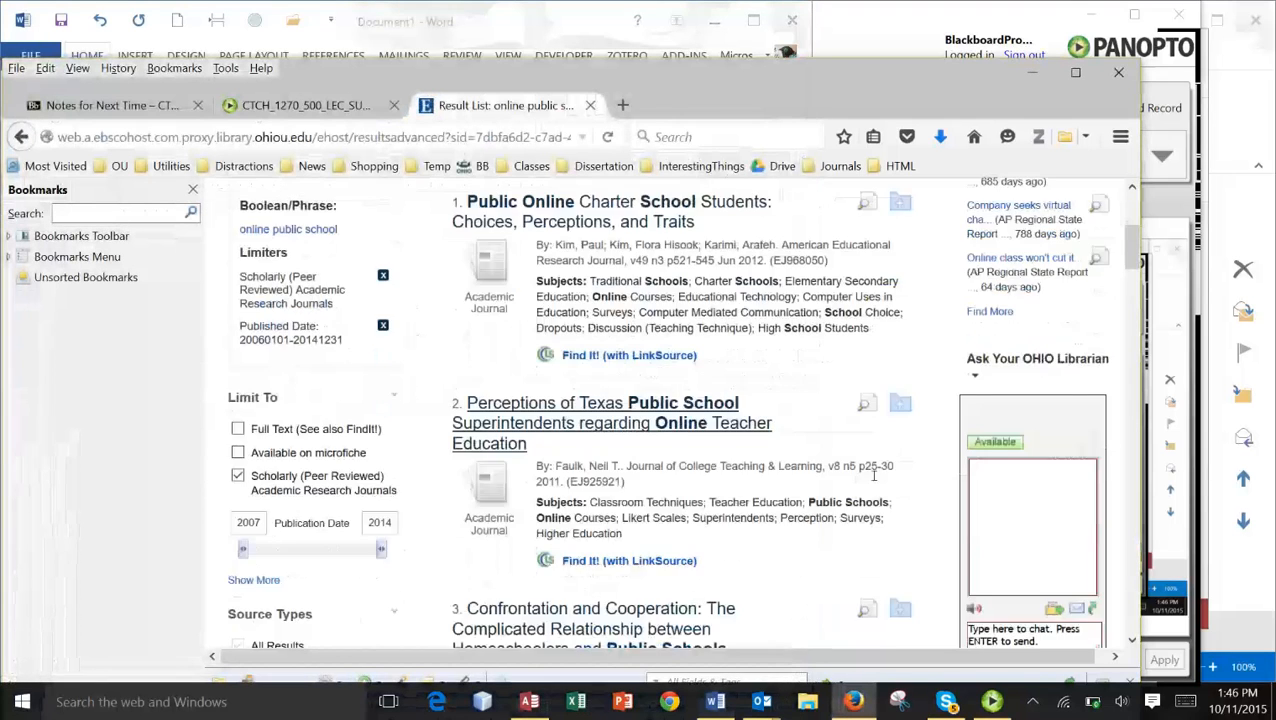
left_click_drag(591, 378, 628, 406)
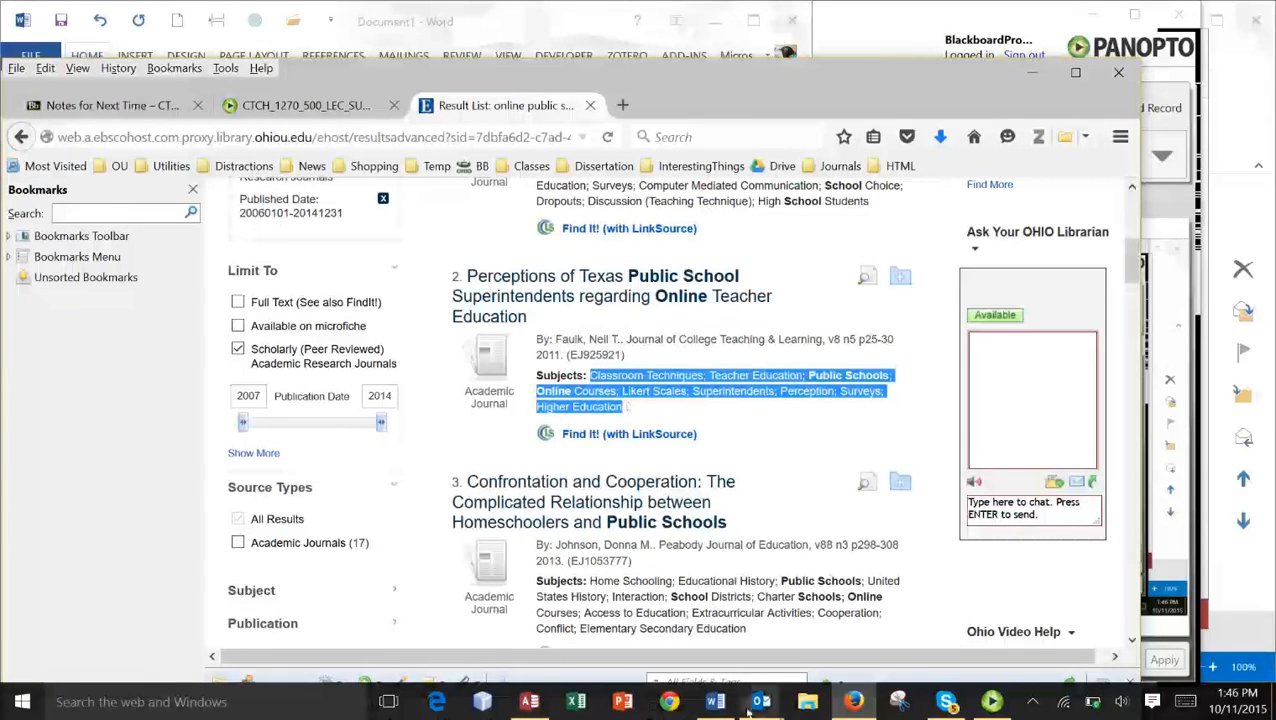
Return to the Word document, add a semicolon and space after "High School Students", and paste the second result's copied subject terms as unformatted text
left_click(715, 701)
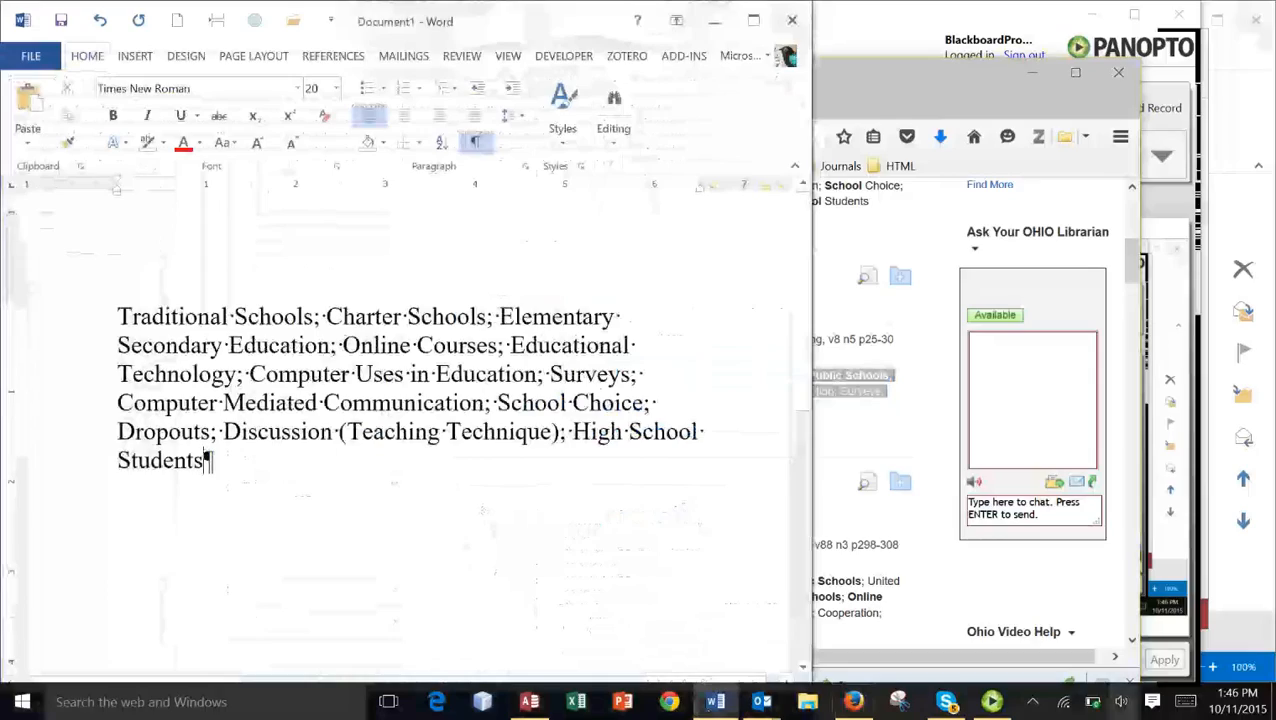
type(";")
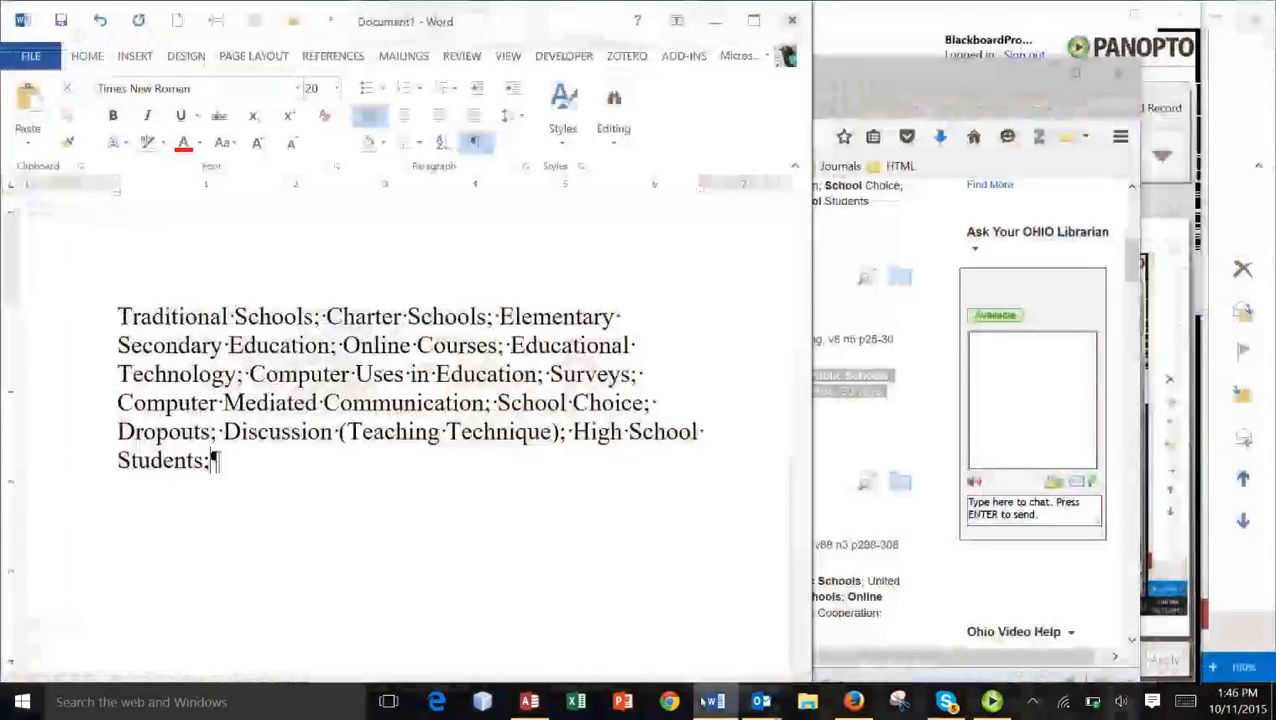
left_click(713, 701)
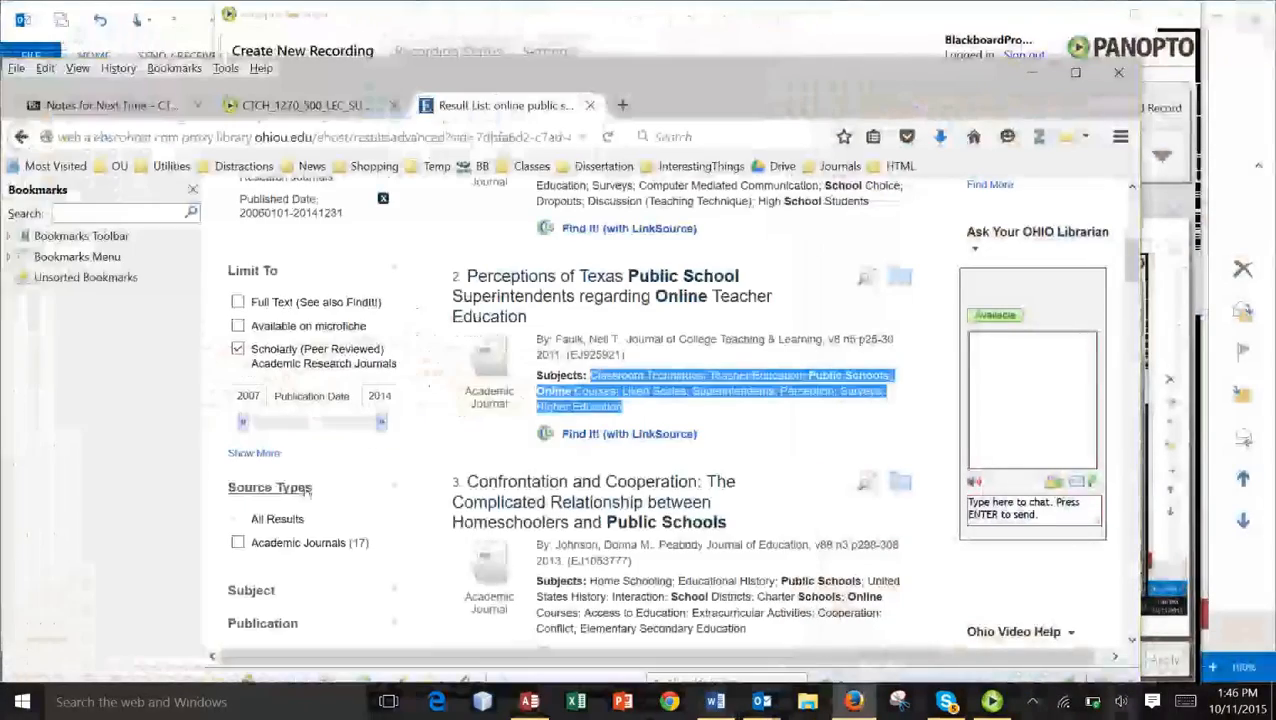
left_click(713, 701)
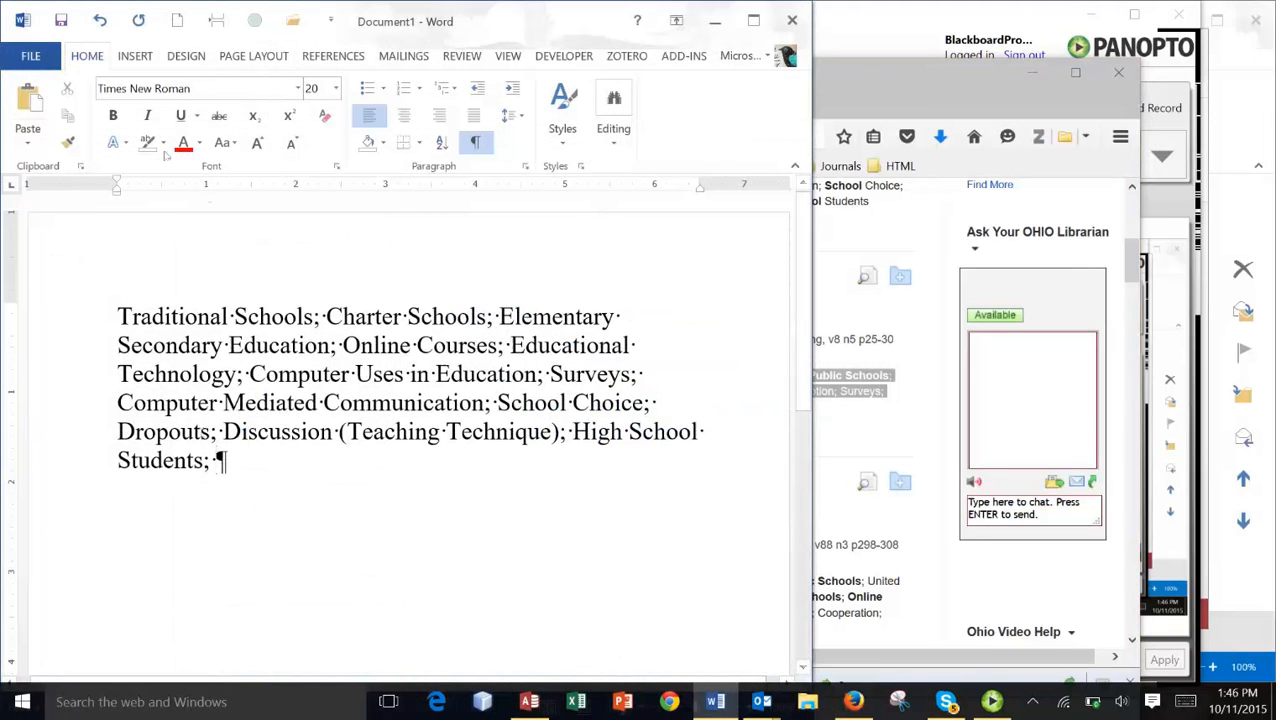
left_click(28, 141)
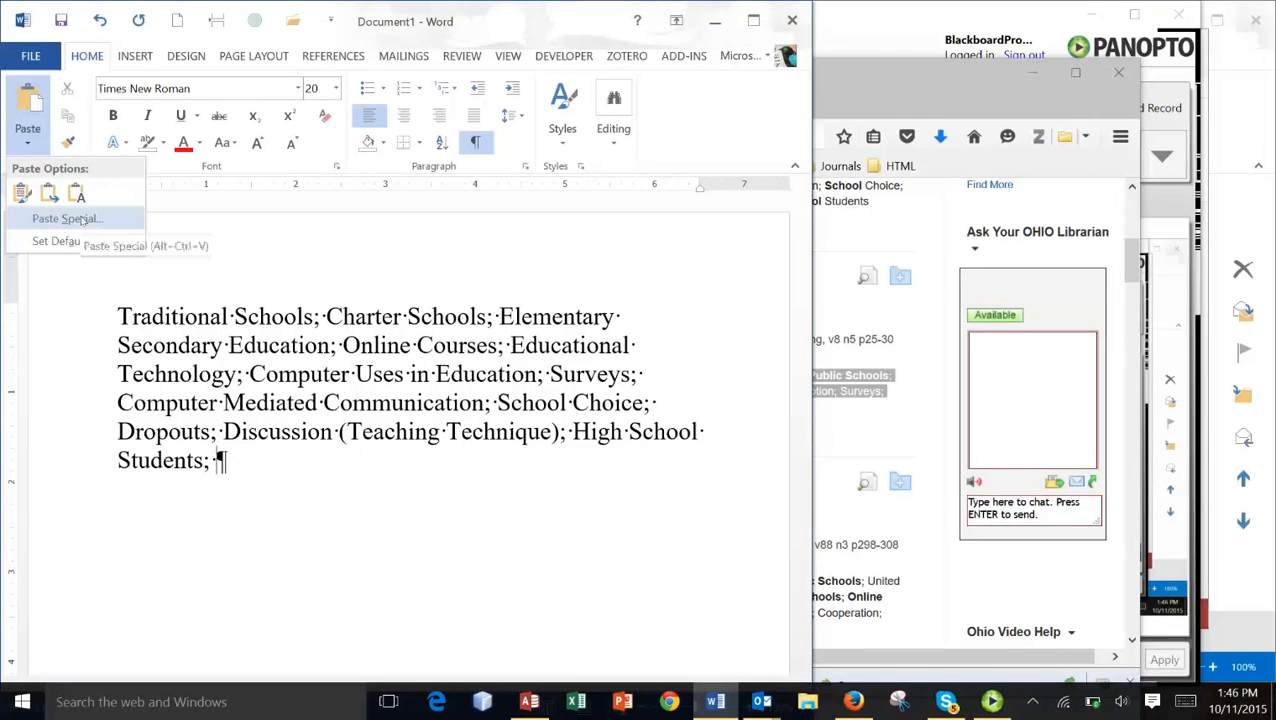
left_click(82, 220)
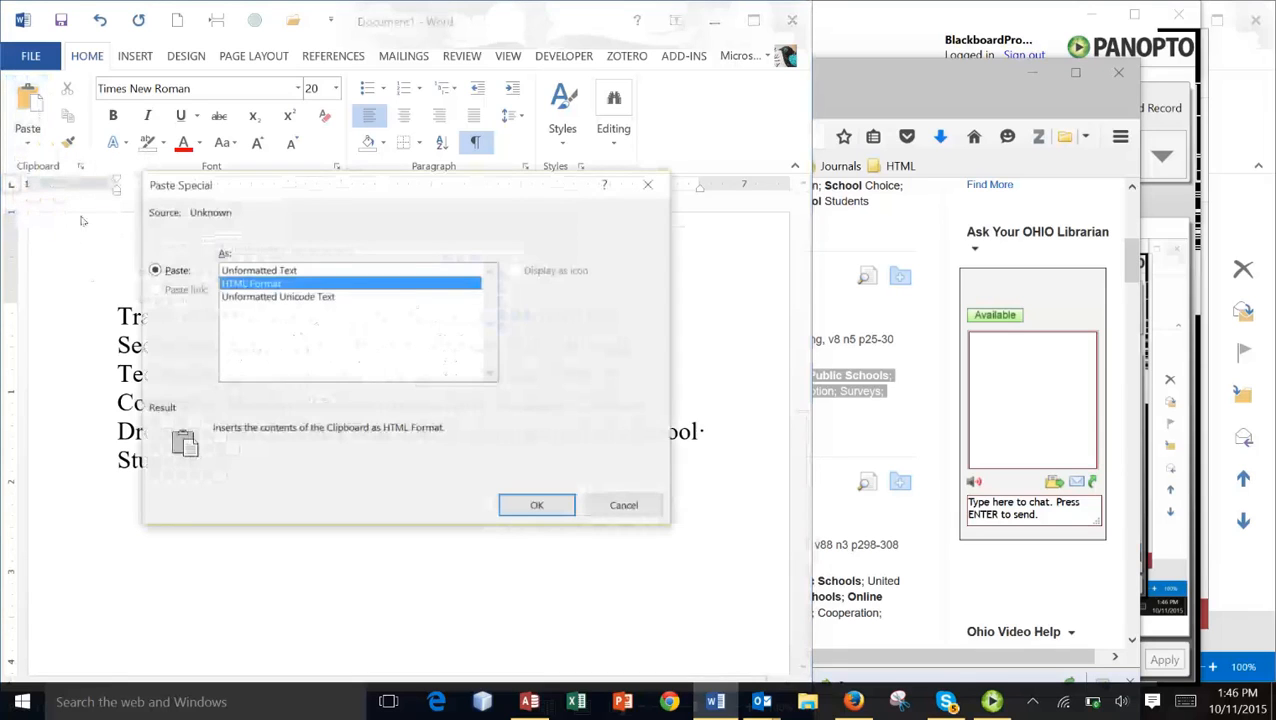
left_click(240, 271)
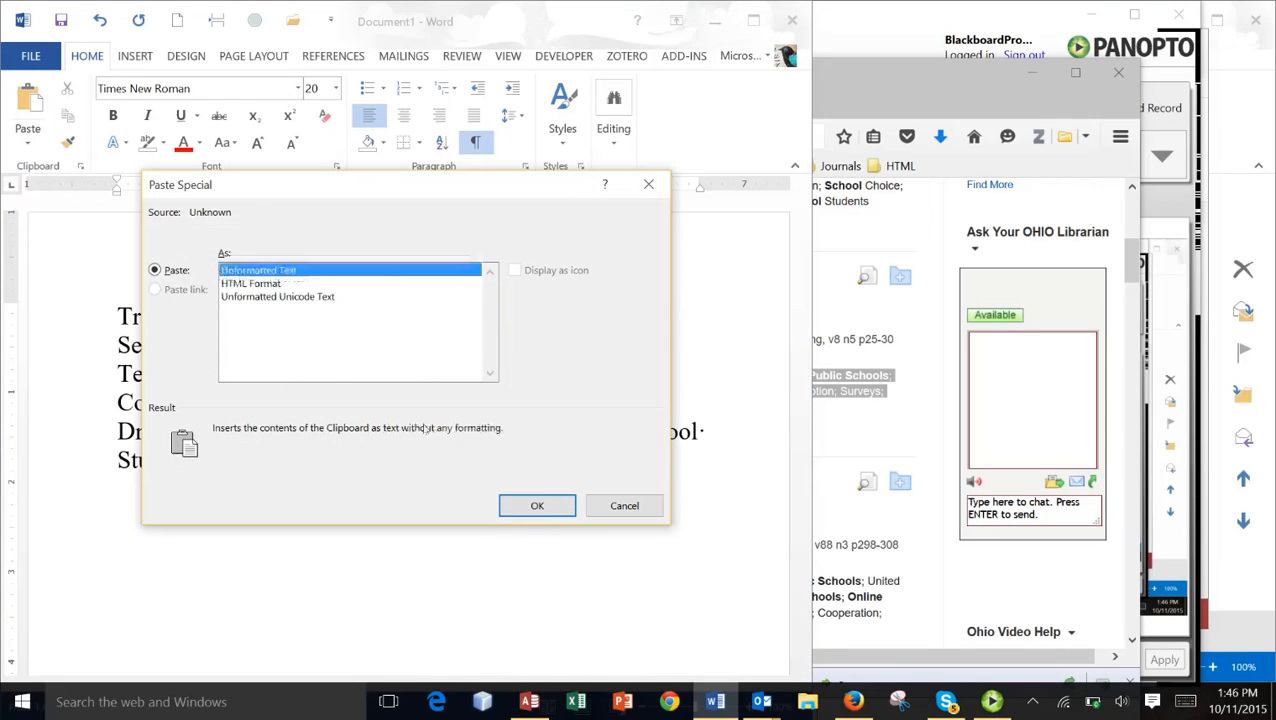
left_click(537, 506)
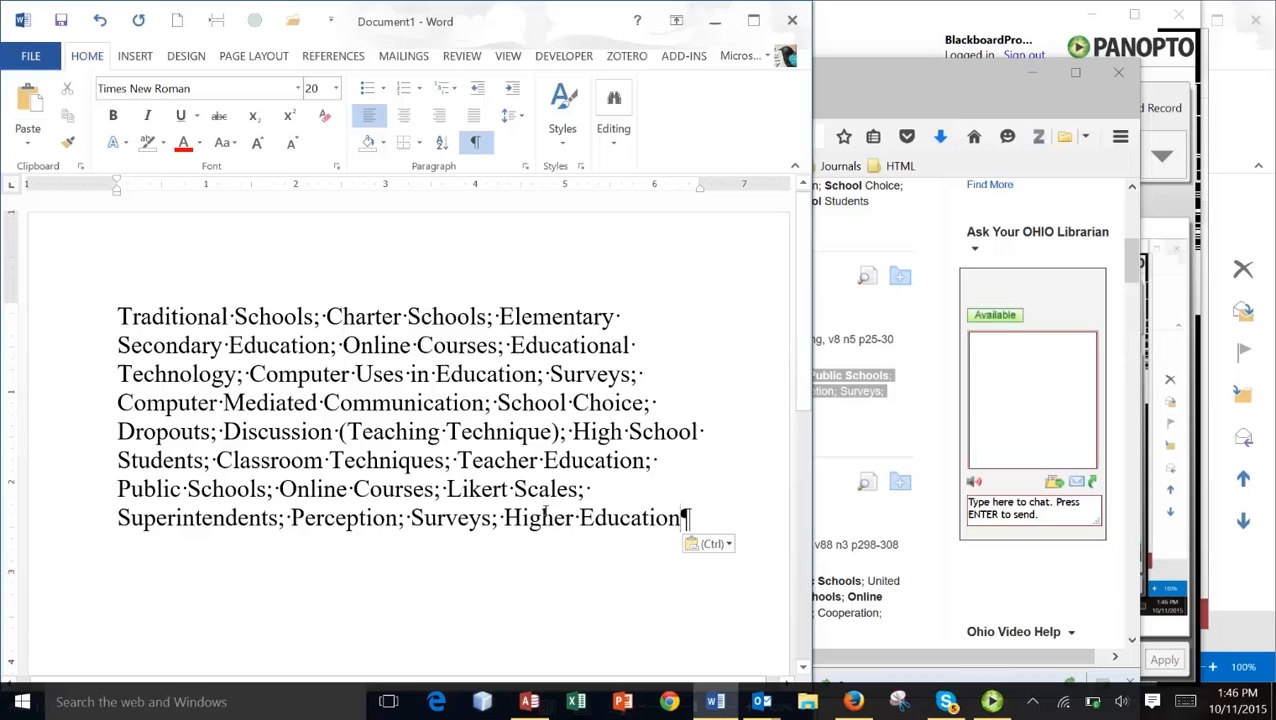
Switch back to the browser and copy all subject terms of the third result, "Confrontation and Cooperation"
left_click(892, 434)
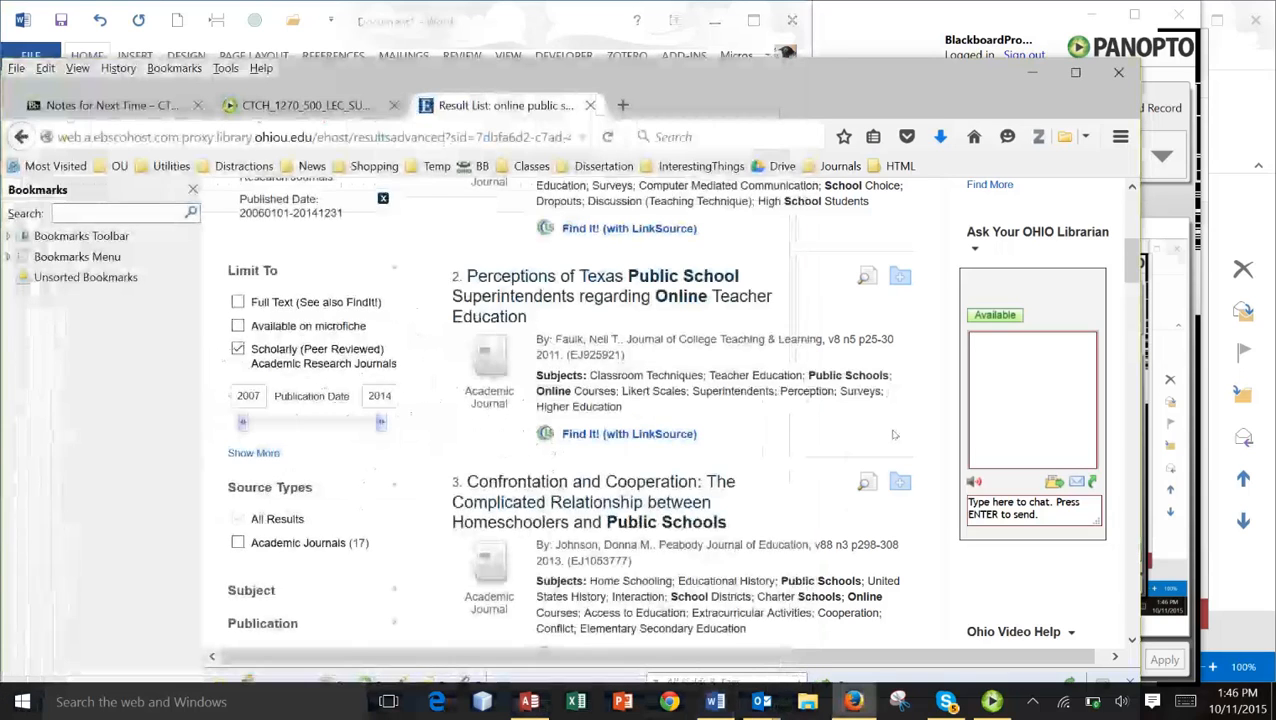
scroll(897, 438, "down", 3)
scroll(897, 438, "down", 2)
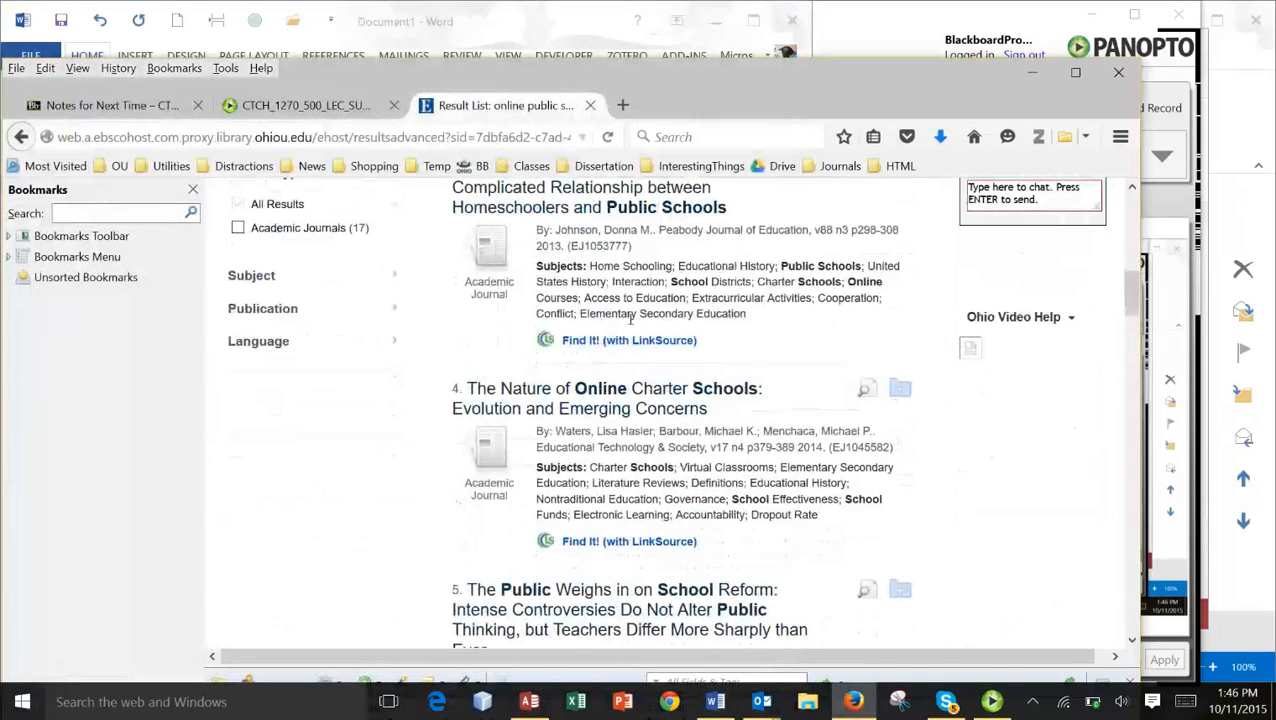
left_click_drag(597, 272, 752, 317)
key("ctrl+c")
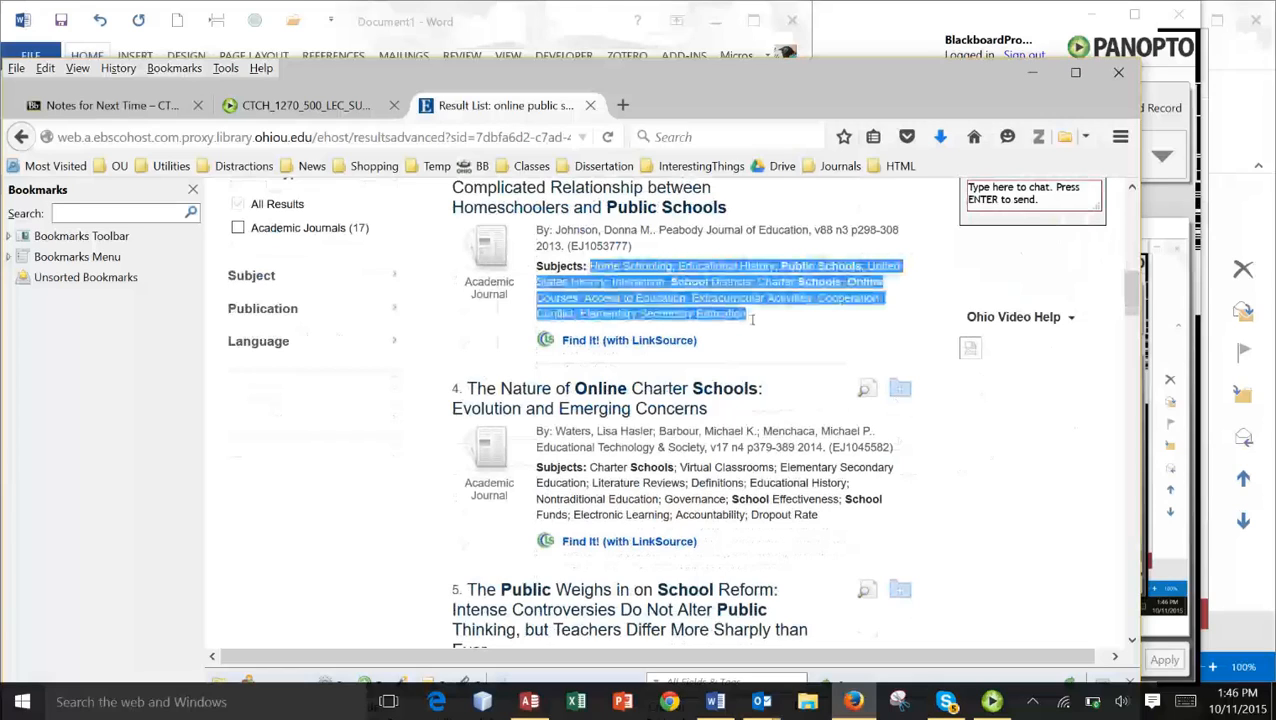
In the Word document, add a semicolon and space after "Higher Education" and append the third result's subject terms as text only
left_click(715, 701)
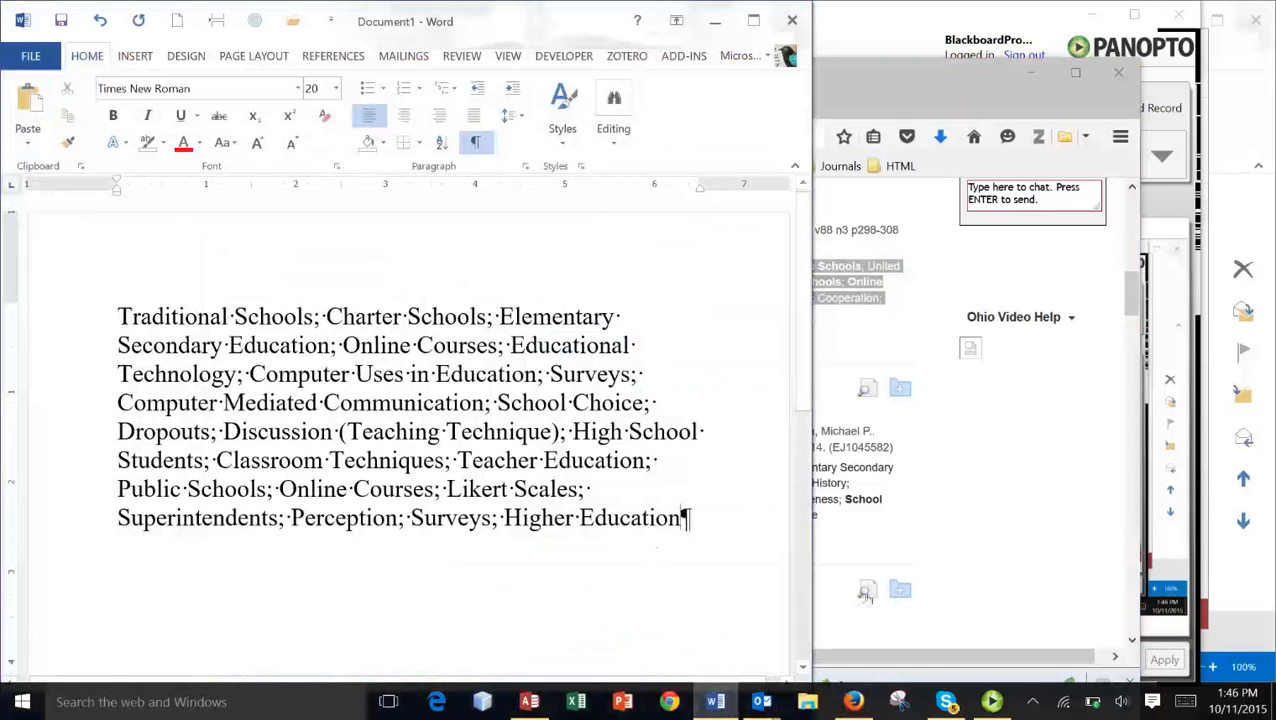
type(";")
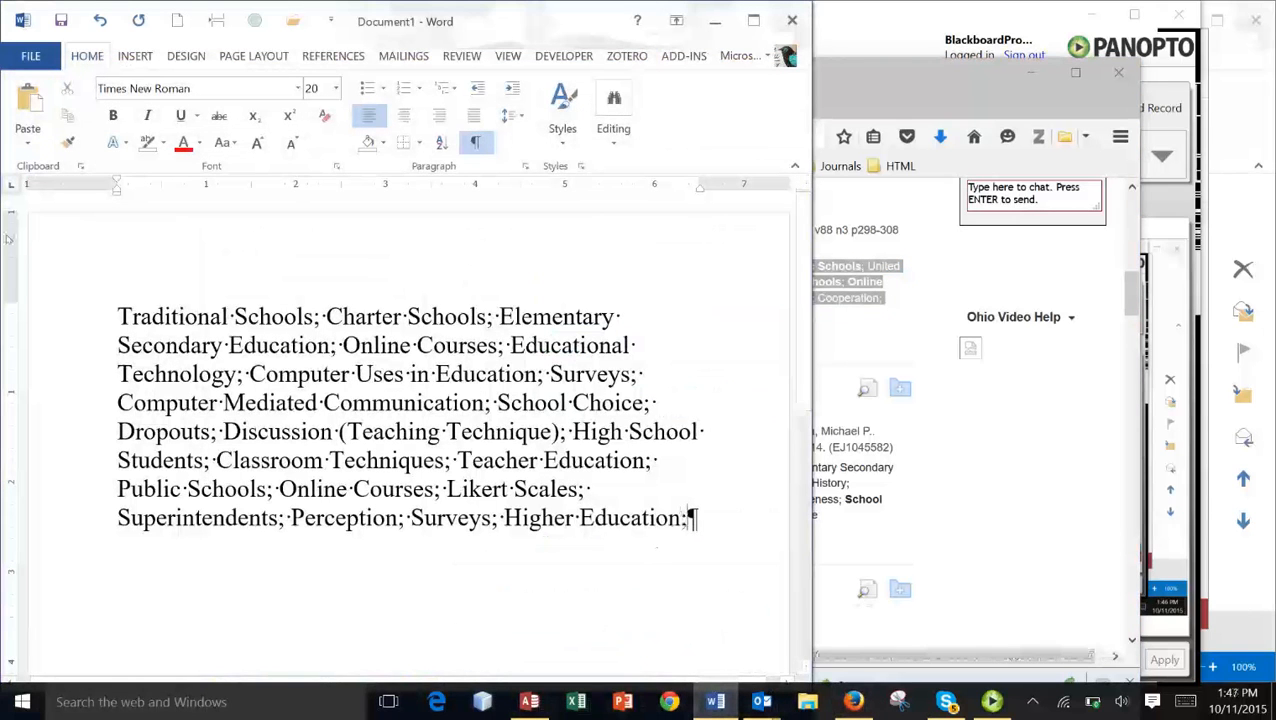
left_click(28, 140)
left_click(72, 194)
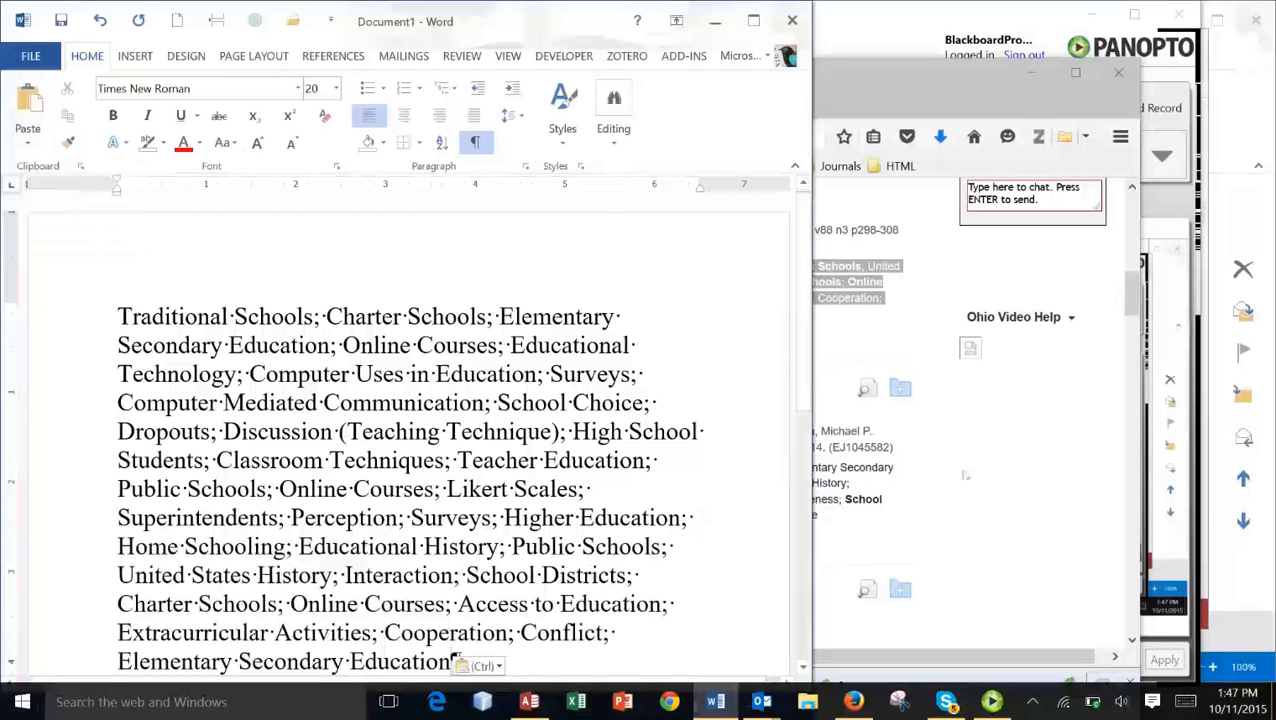
Return to the browser and copy all subject terms of the fourth result, "The Nature of Online Charter Schools"
left_click(1033, 536)
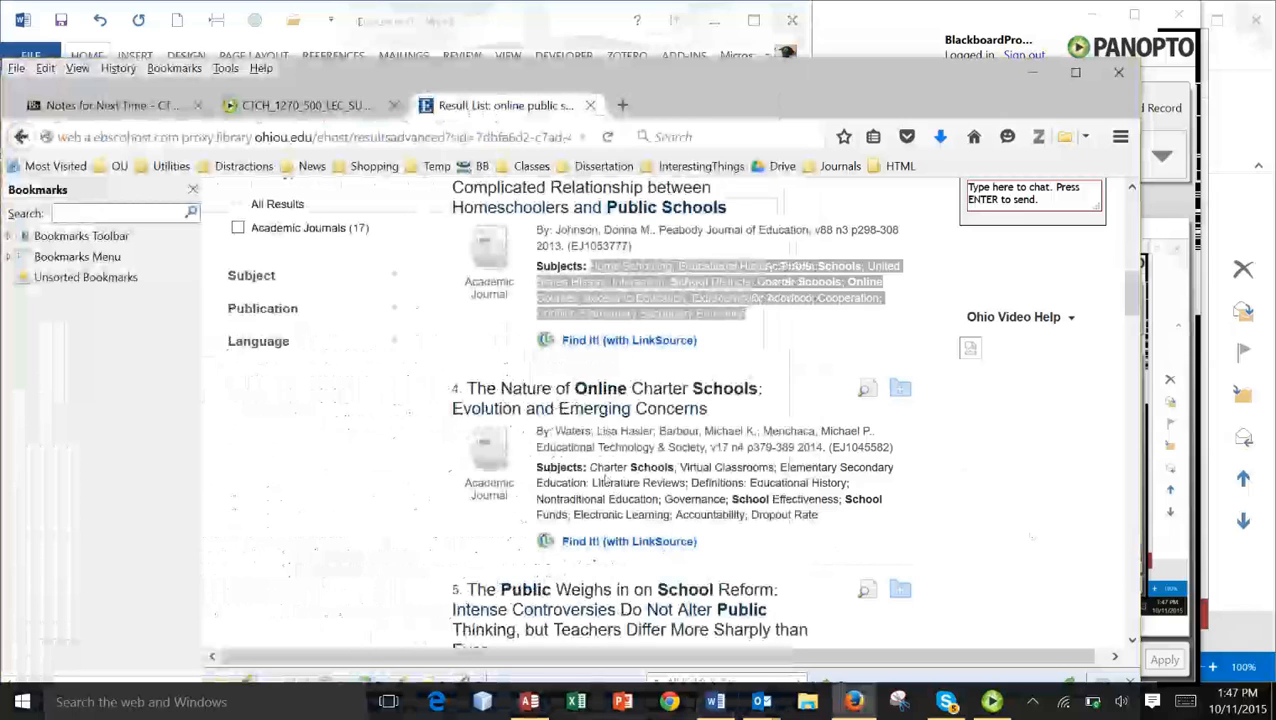
left_click_drag(591, 467, 822, 520)
key("ctrl+c")
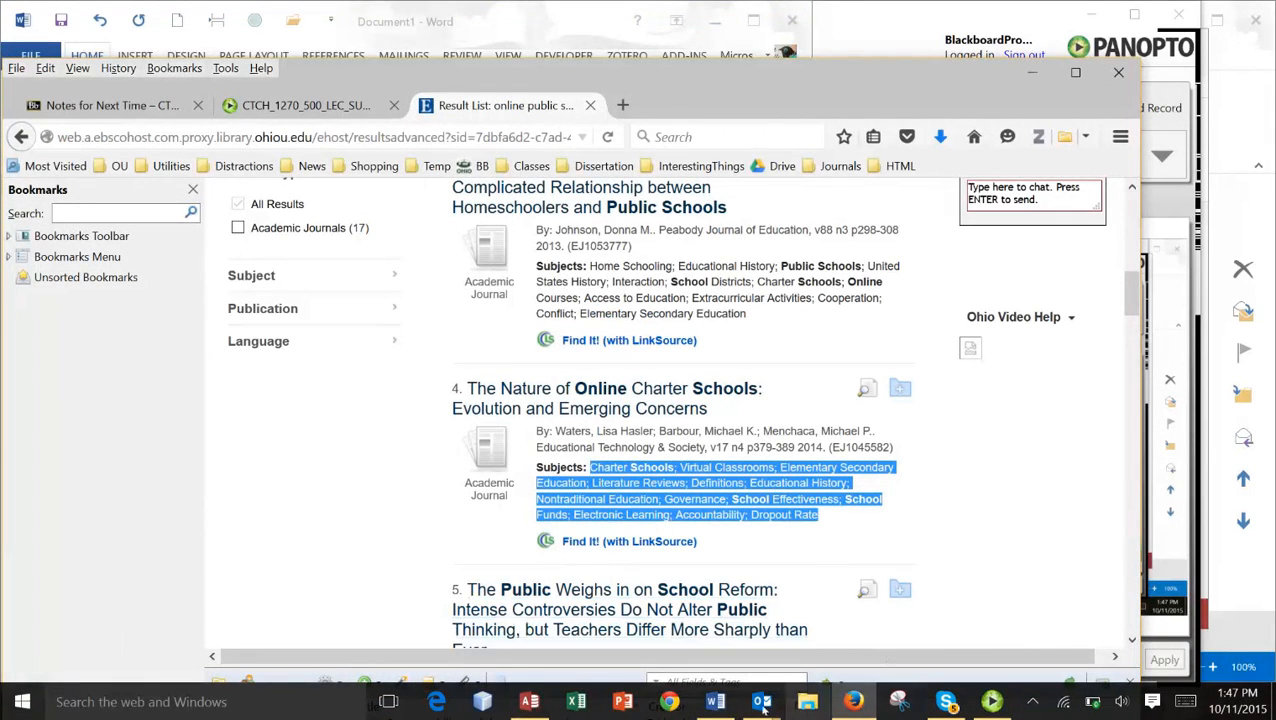
Back in Word, add a semicolon and space at the end of the list and paste the fourth result's subject terms as text only
left_click(715, 701)
scroll(508, 570, "down", 1)
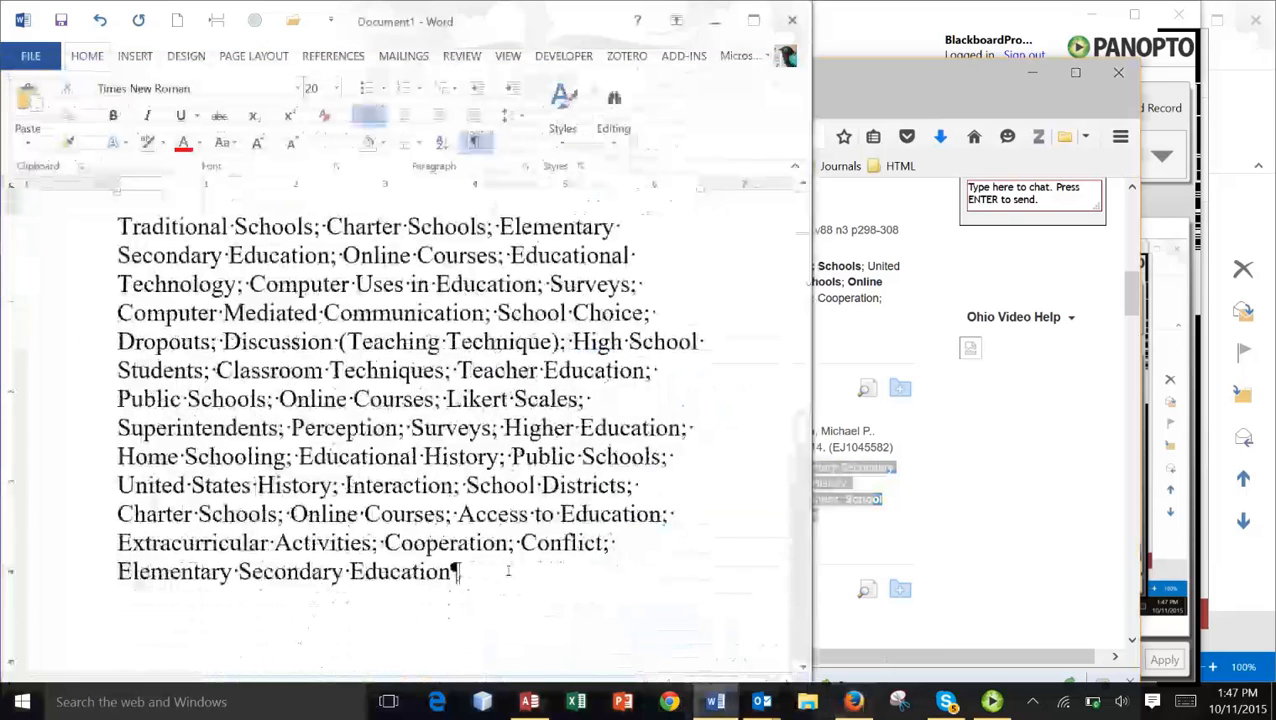
type(";")
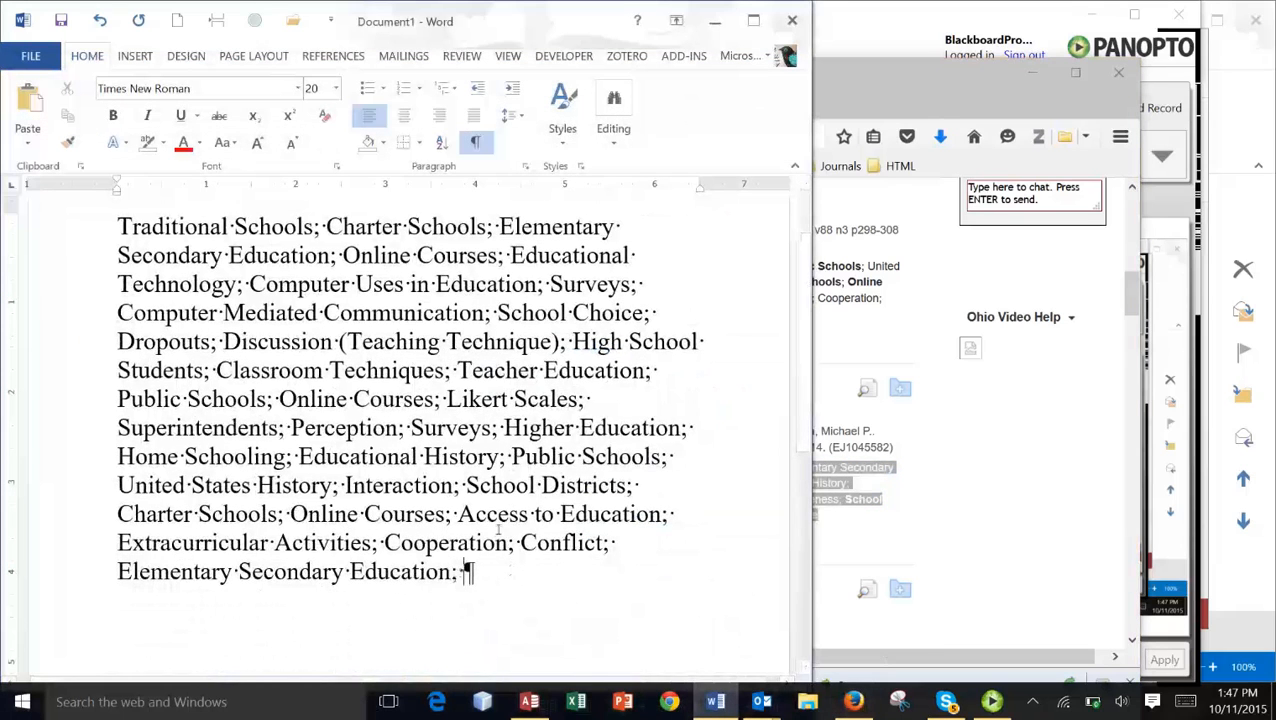
left_click(28, 143)
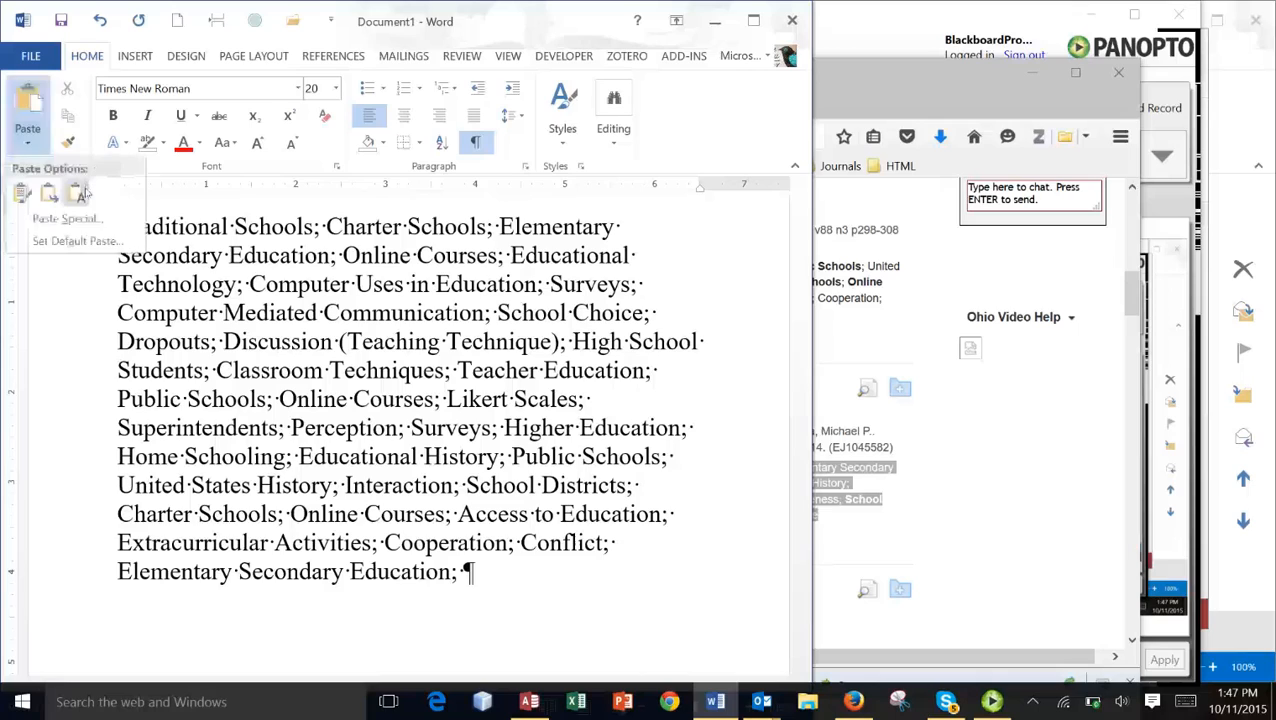
left_click(82, 192)
Go back to the browser and copy all subject terms of the fifth result, "The Public Weighs in on School Reform"
left_click(1064, 604)
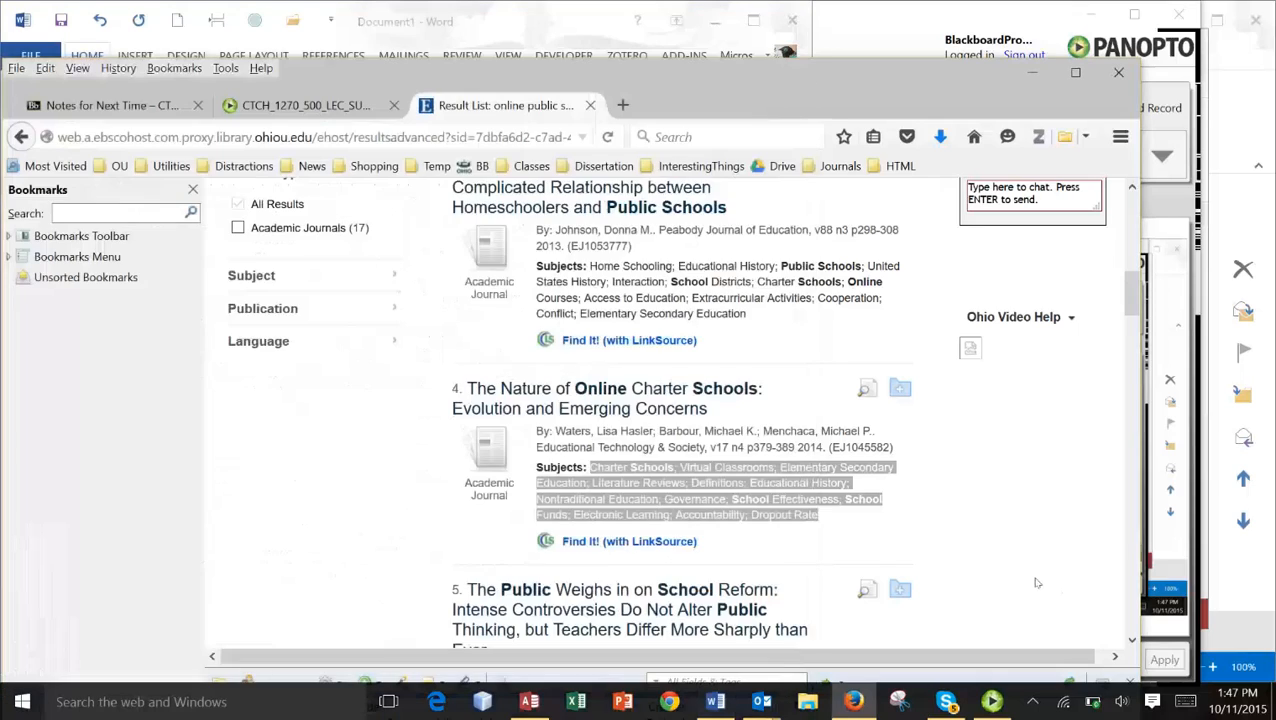
scroll(1034, 578, "down", 5)
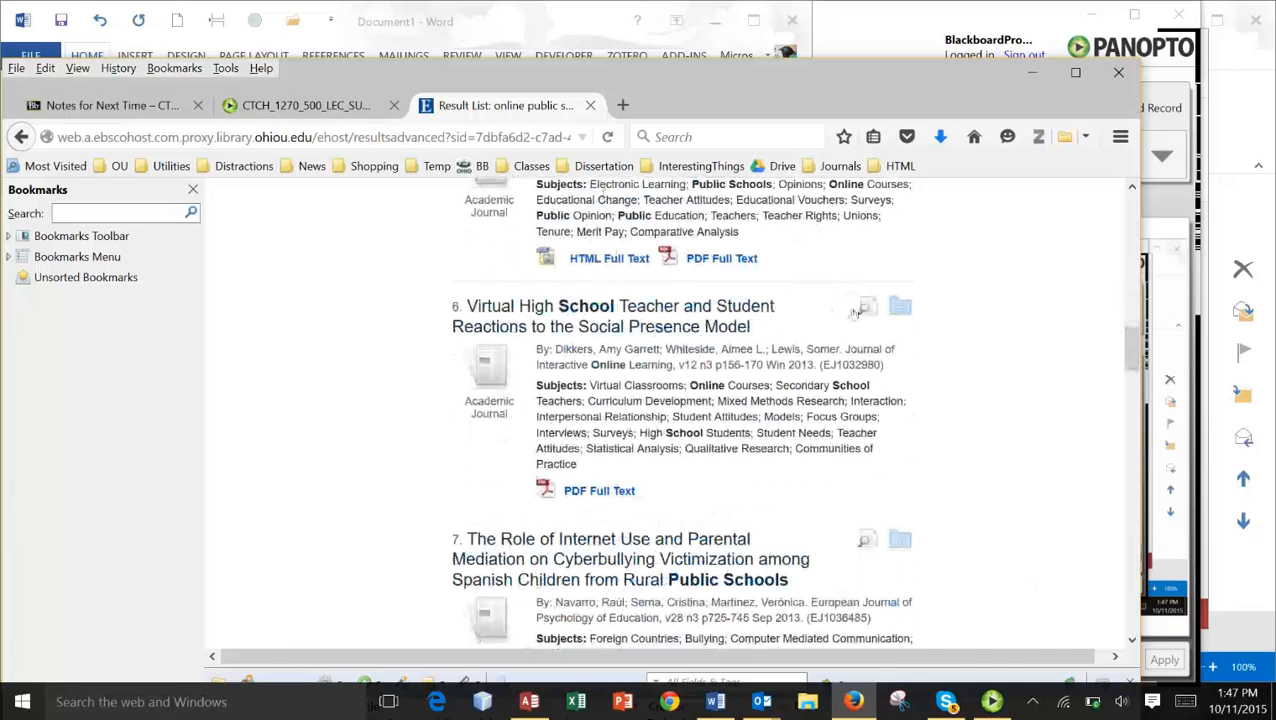
scroll(955, 328, "up", 2)
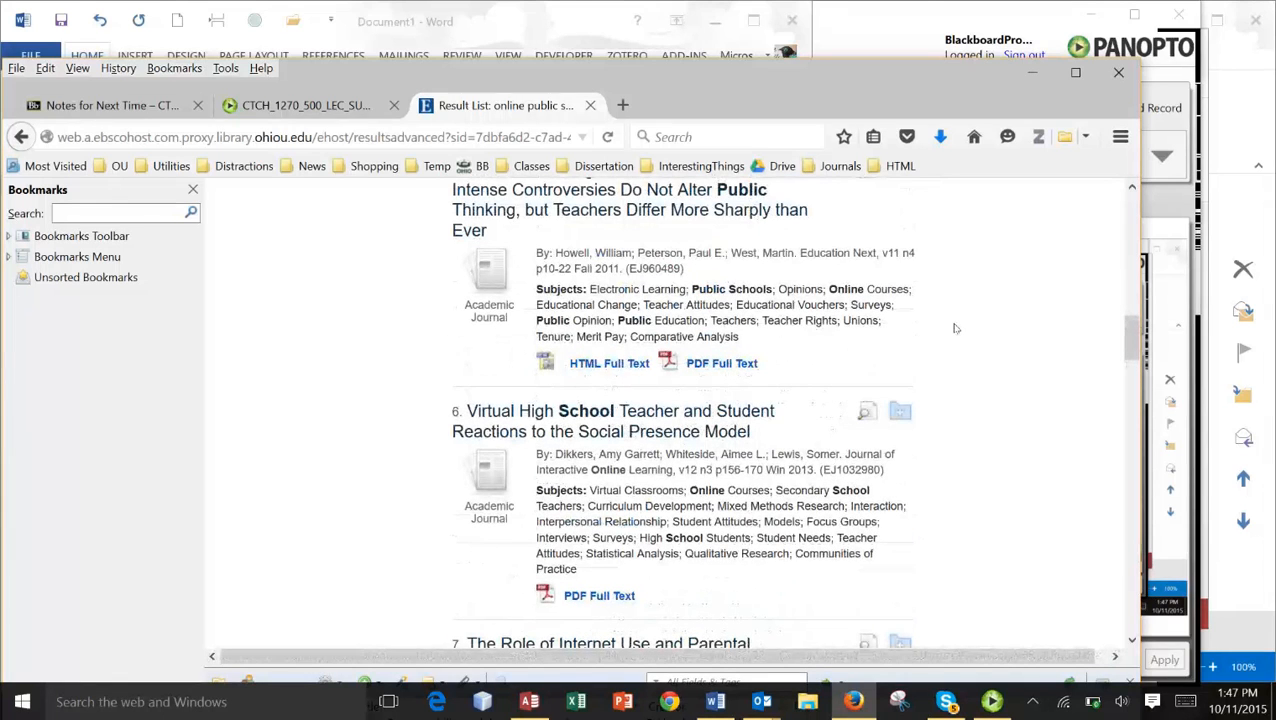
scroll(952, 329, "up", 2)
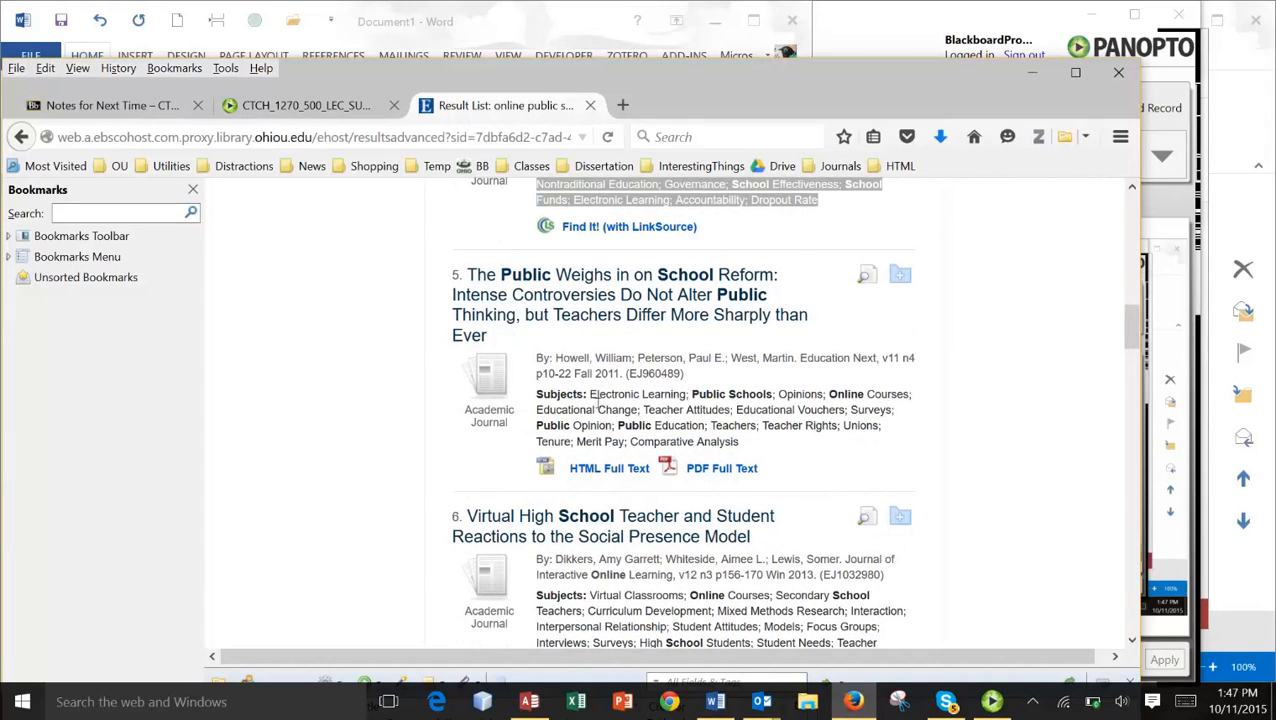
left_click_drag(592, 398, 759, 446)
key("ctrl+c")
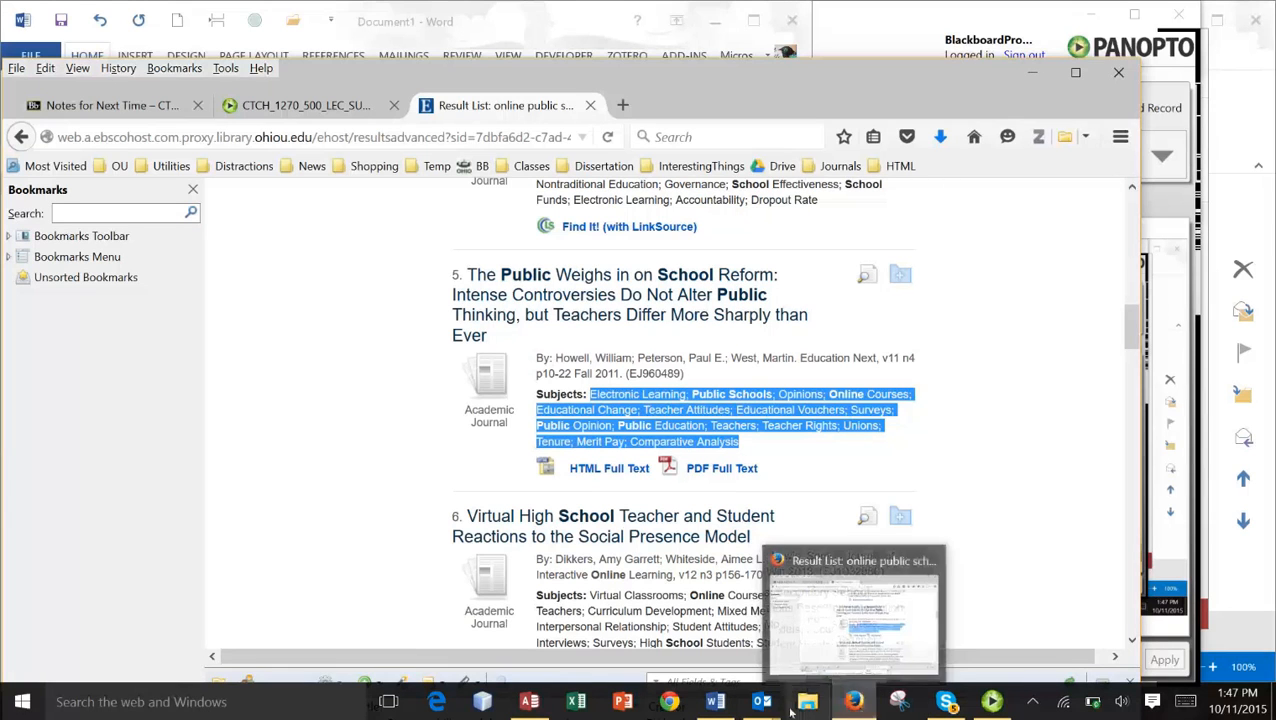
In Word, add a semicolon and space after "Dropout Rate" and append the fifth result's subject terms as text only
mouse_move(717, 702)
left_click(628, 625)
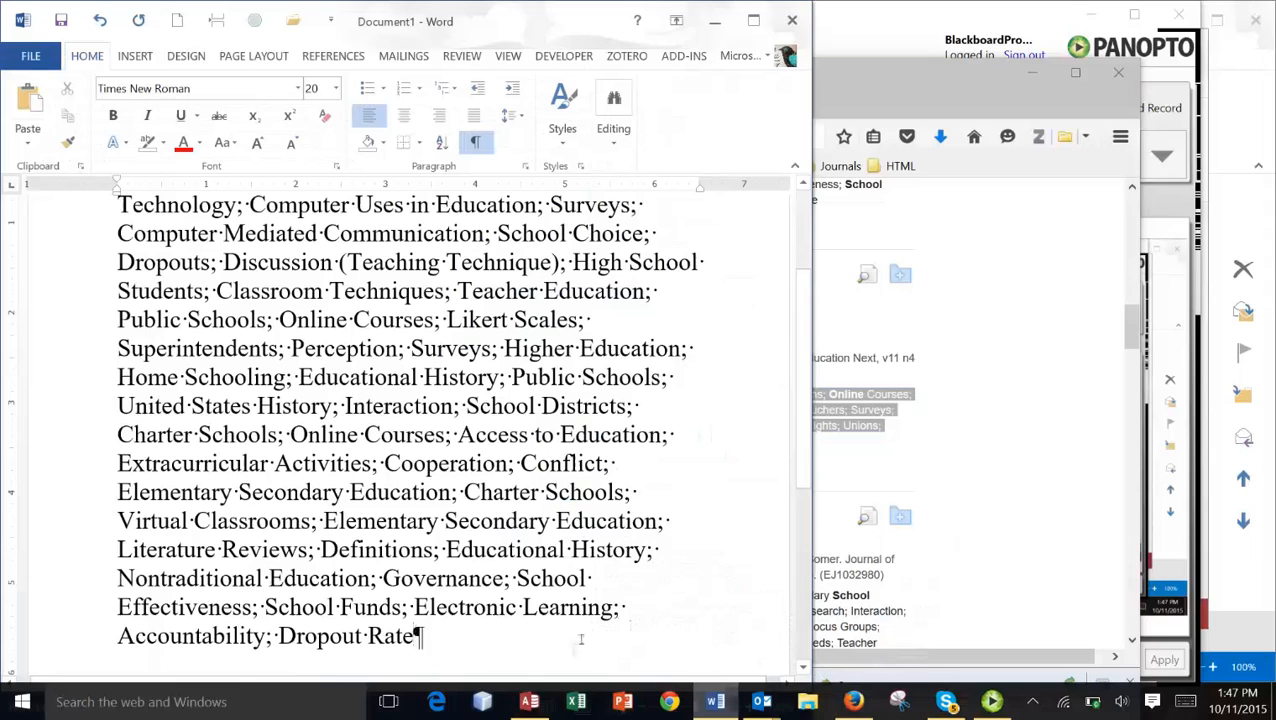
type(";")
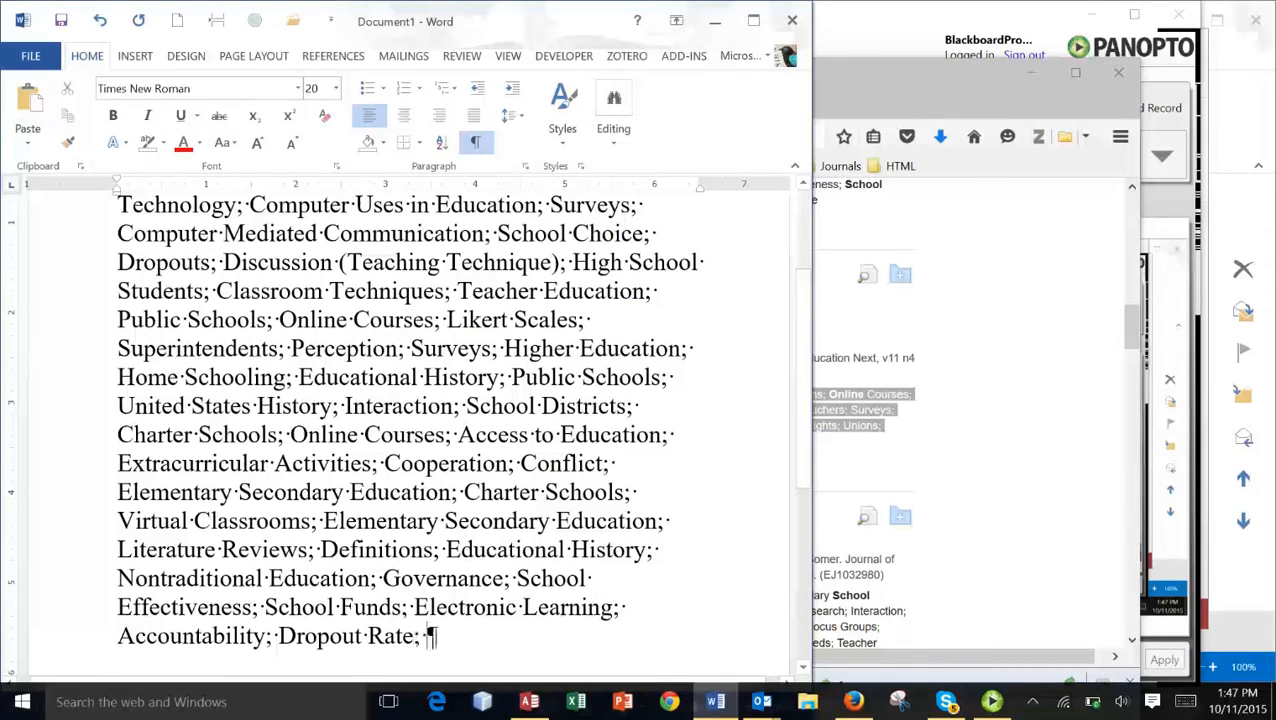
left_click(27, 142)
left_click(79, 188)
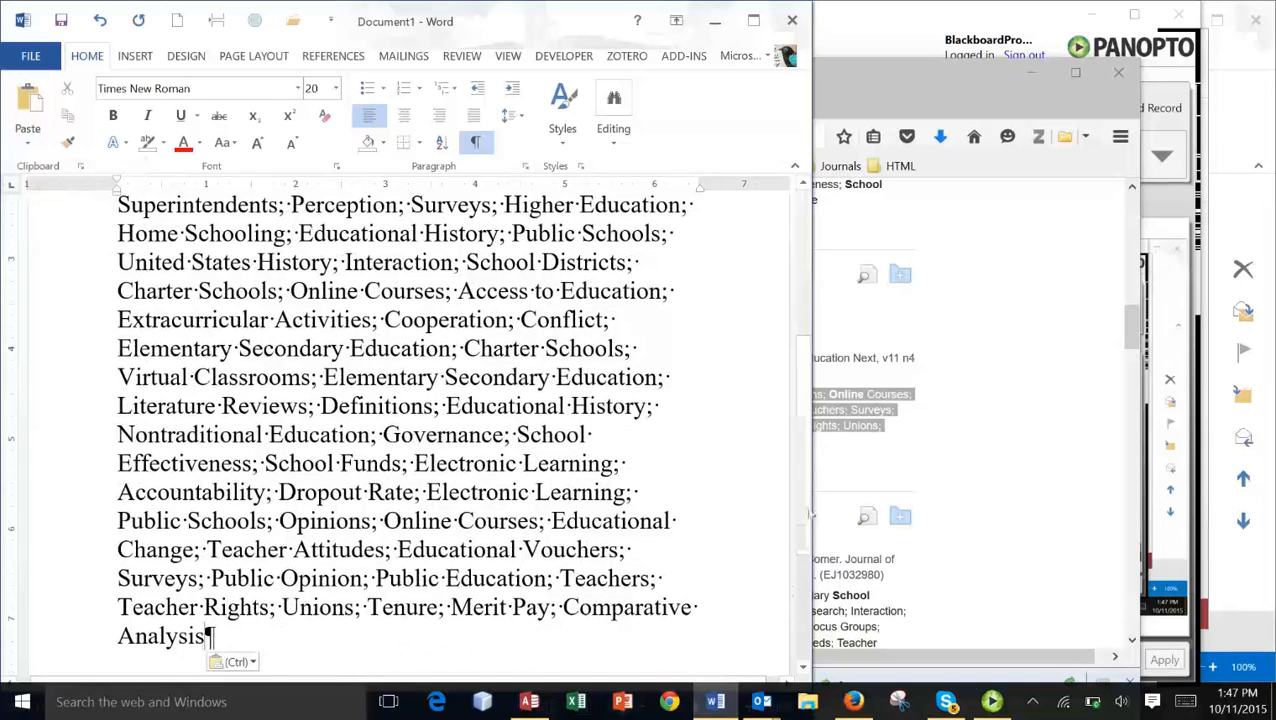
Widen the Word window and examine the semicolon and space separating the first two terms, "Traditional Schools" and "Charter Schools"
left_click_drag(818, 511, 1042, 511)
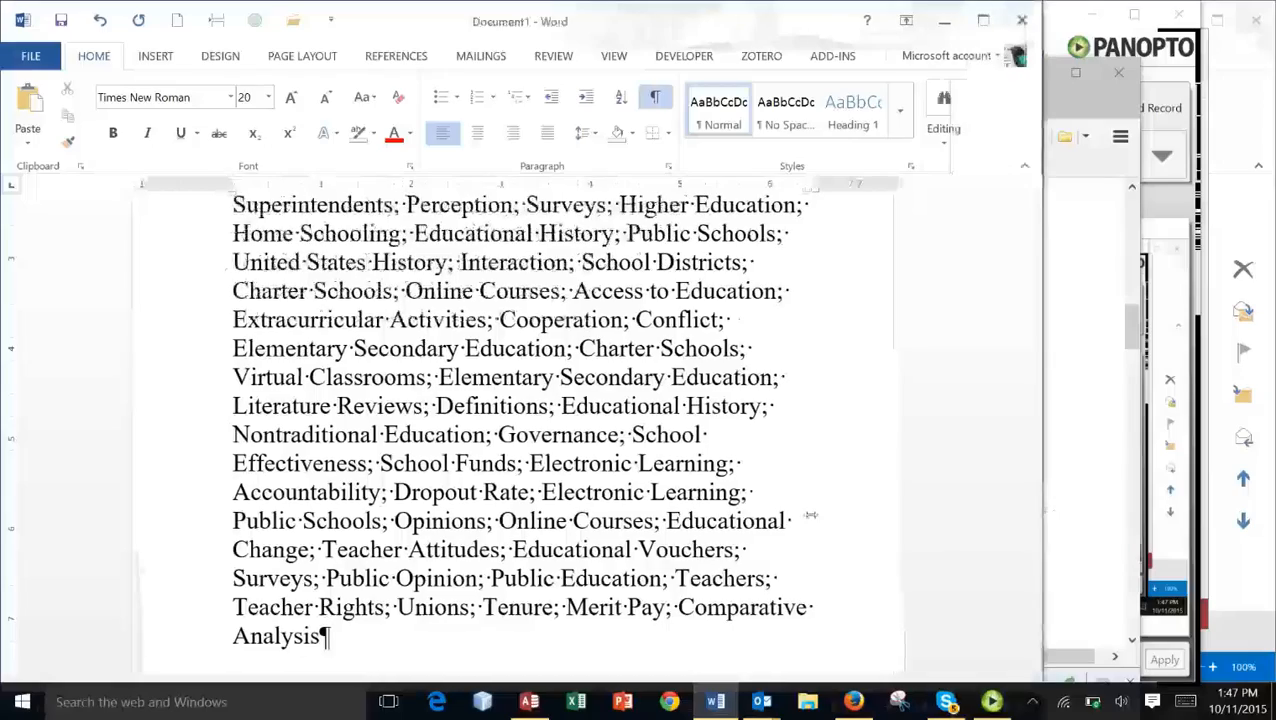
scroll(627, 520, "up", 2)
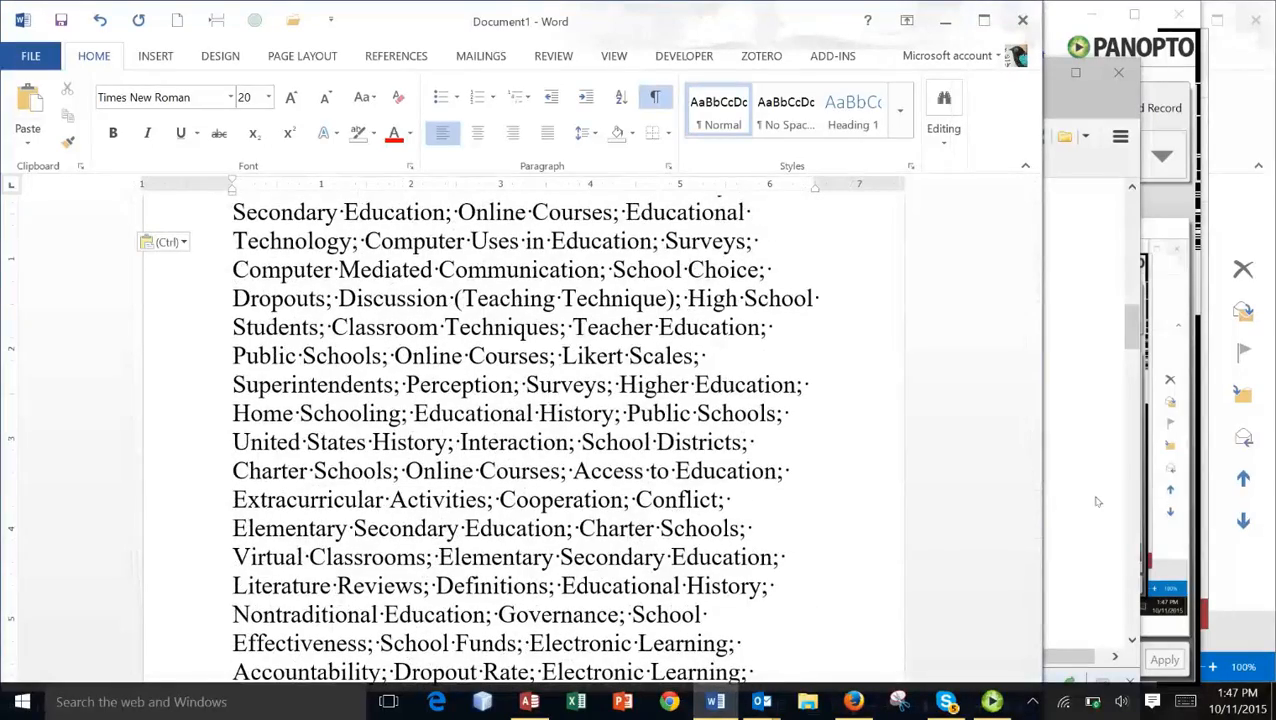
scroll(438, 448, "up", 3)
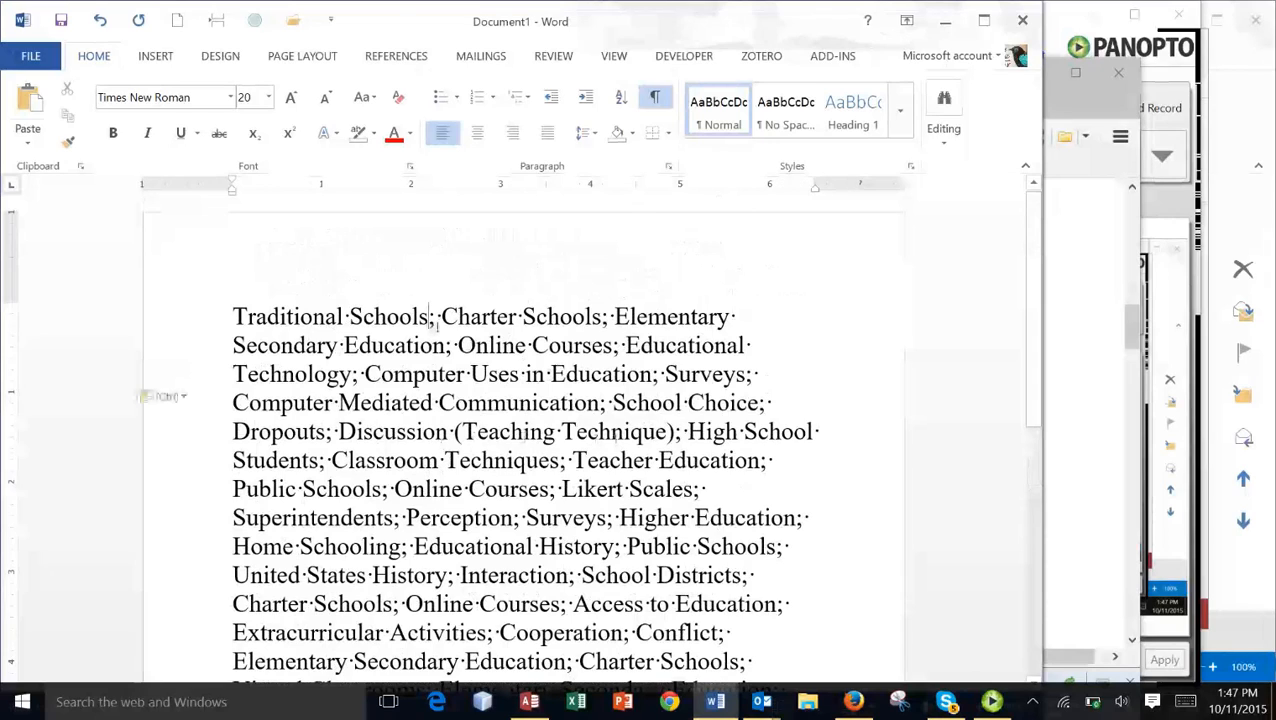
left_click_drag(440, 318, 431, 318)
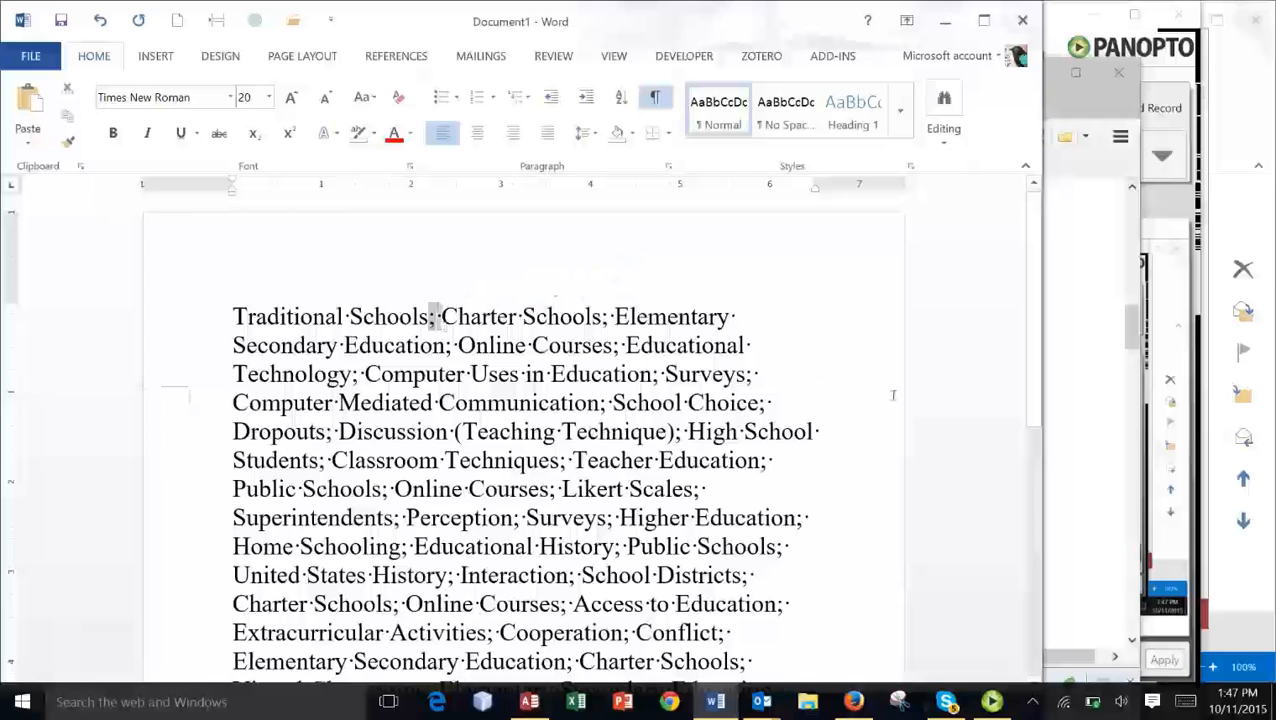
left_click(930, 403)
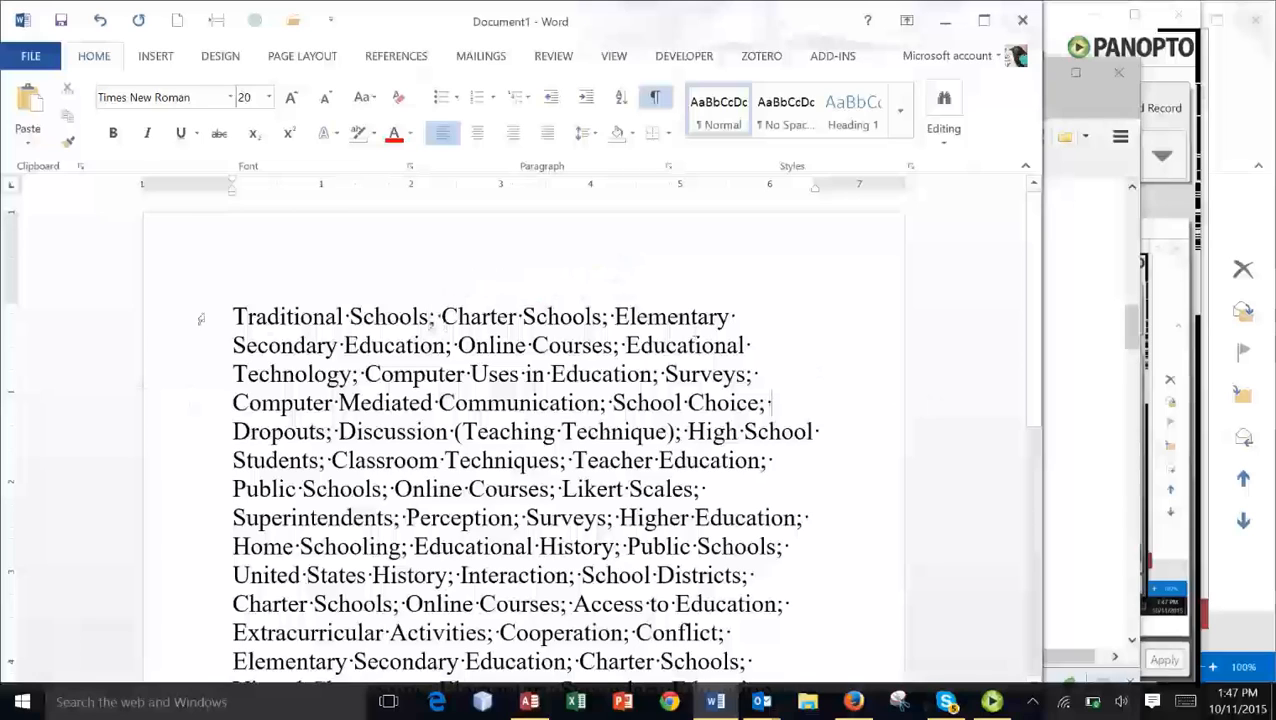
Replace every semicolon and following space in the document with a paragraph mark (^p) so each subject term gets its own line
left_click(944, 140)
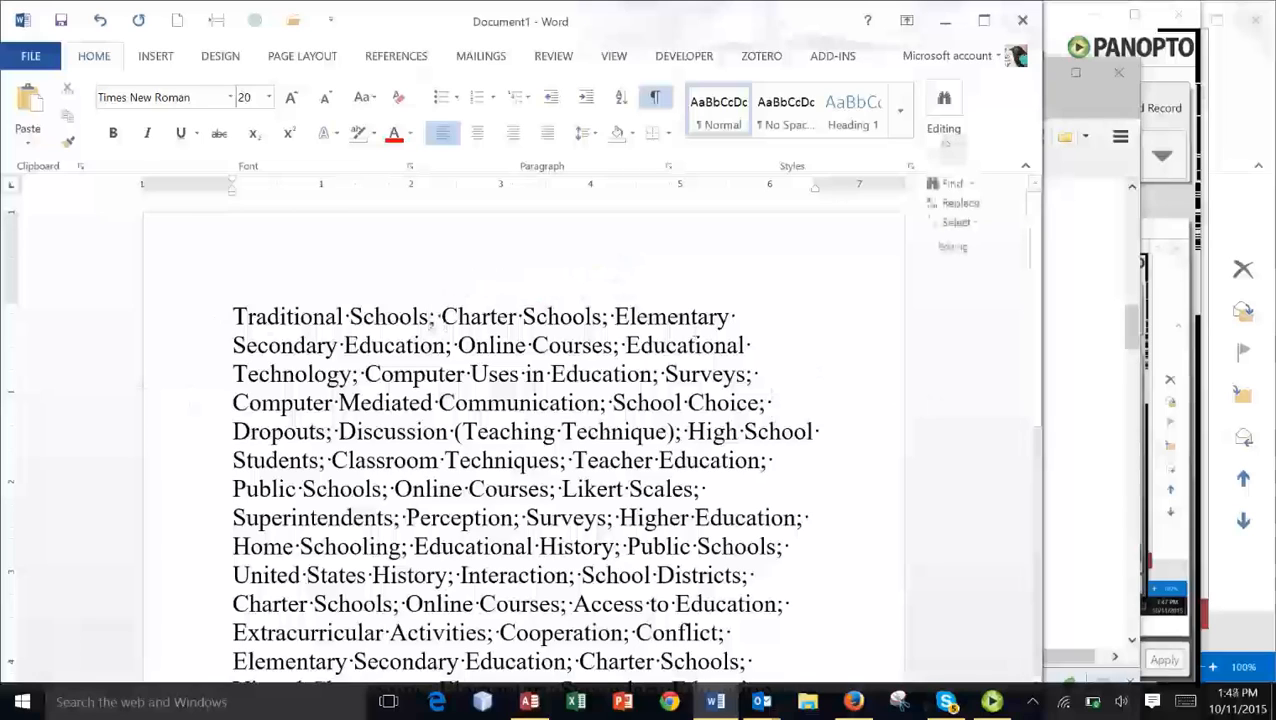
left_click(960, 213)
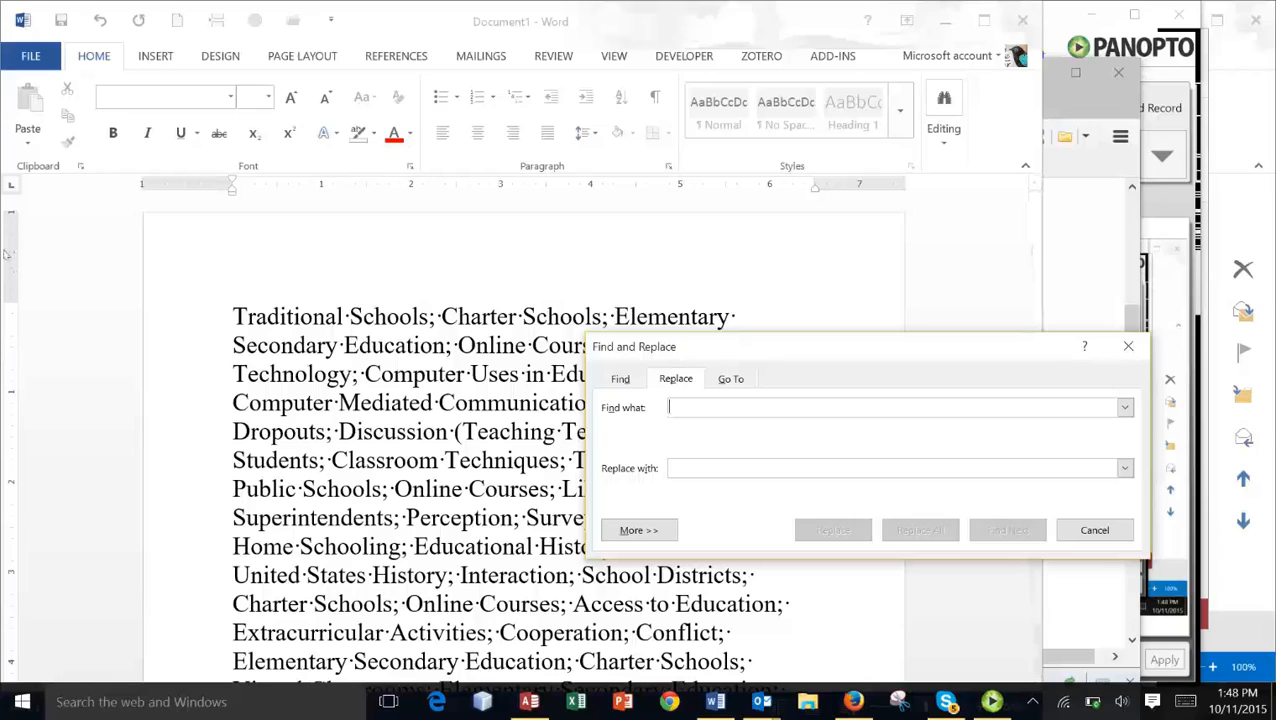
type(";")
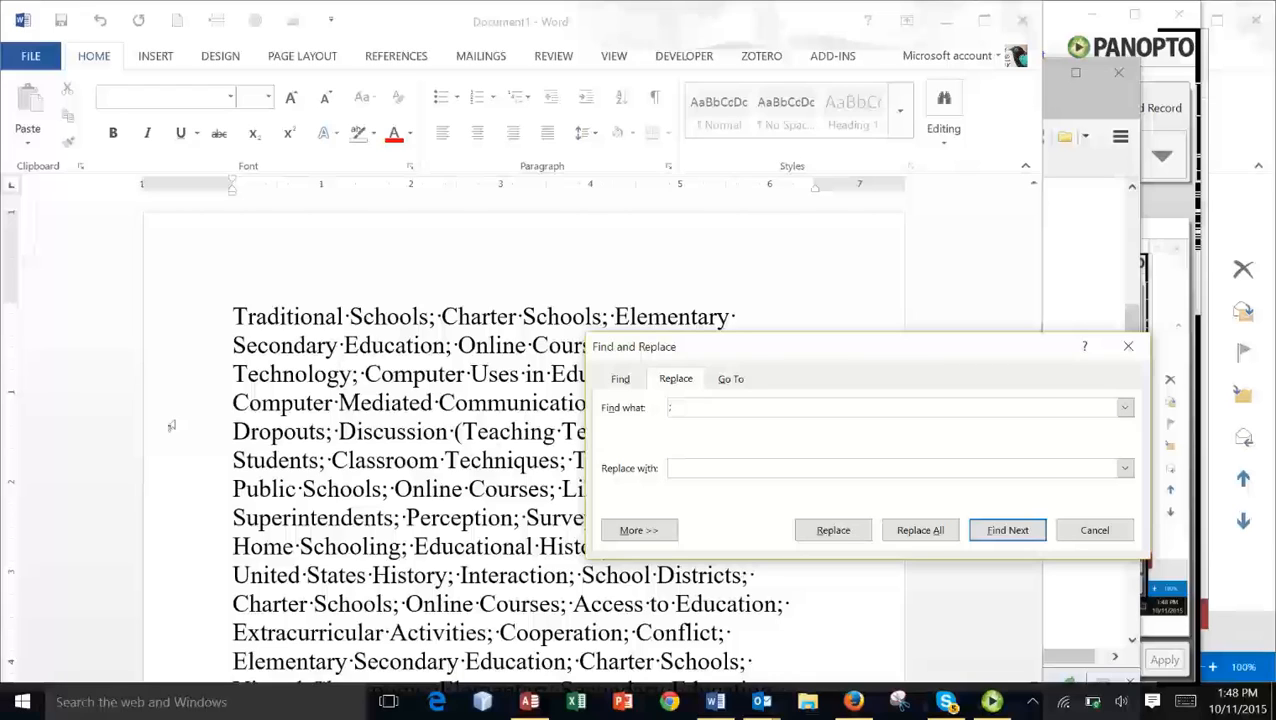
left_click(724, 472)
left_click(697, 408)
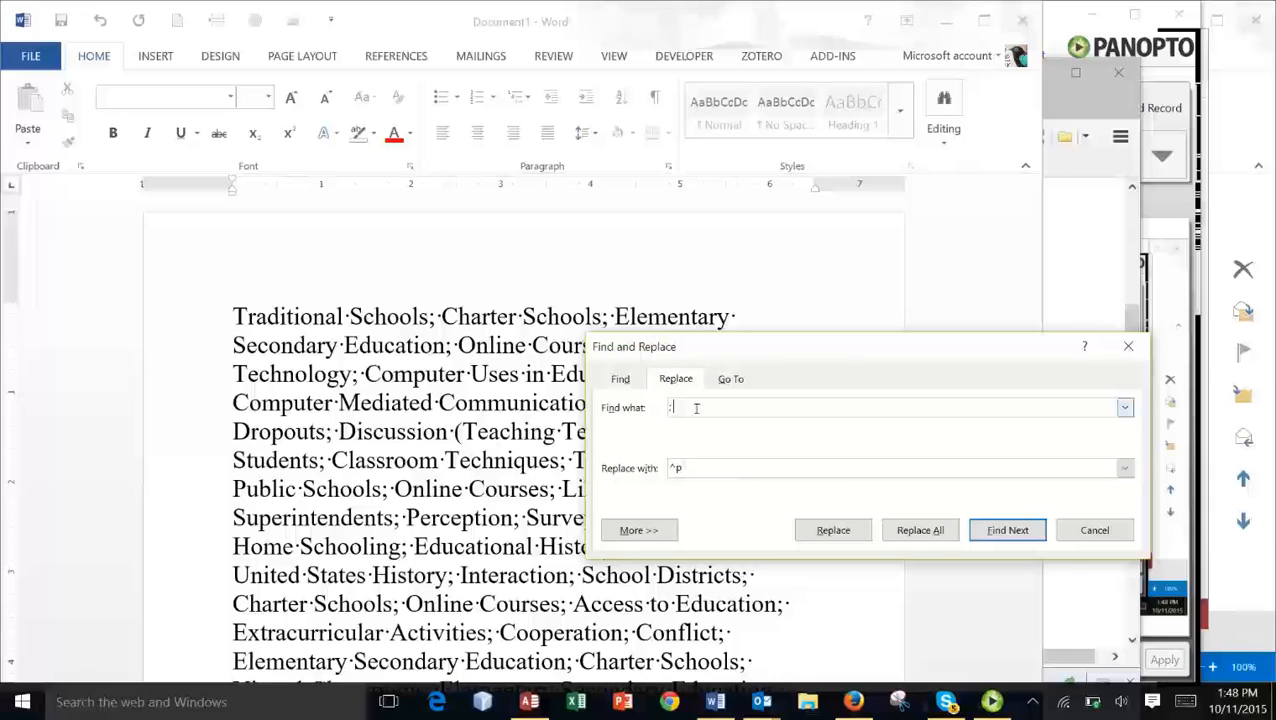
left_click(681, 469)
left_click(905, 532)
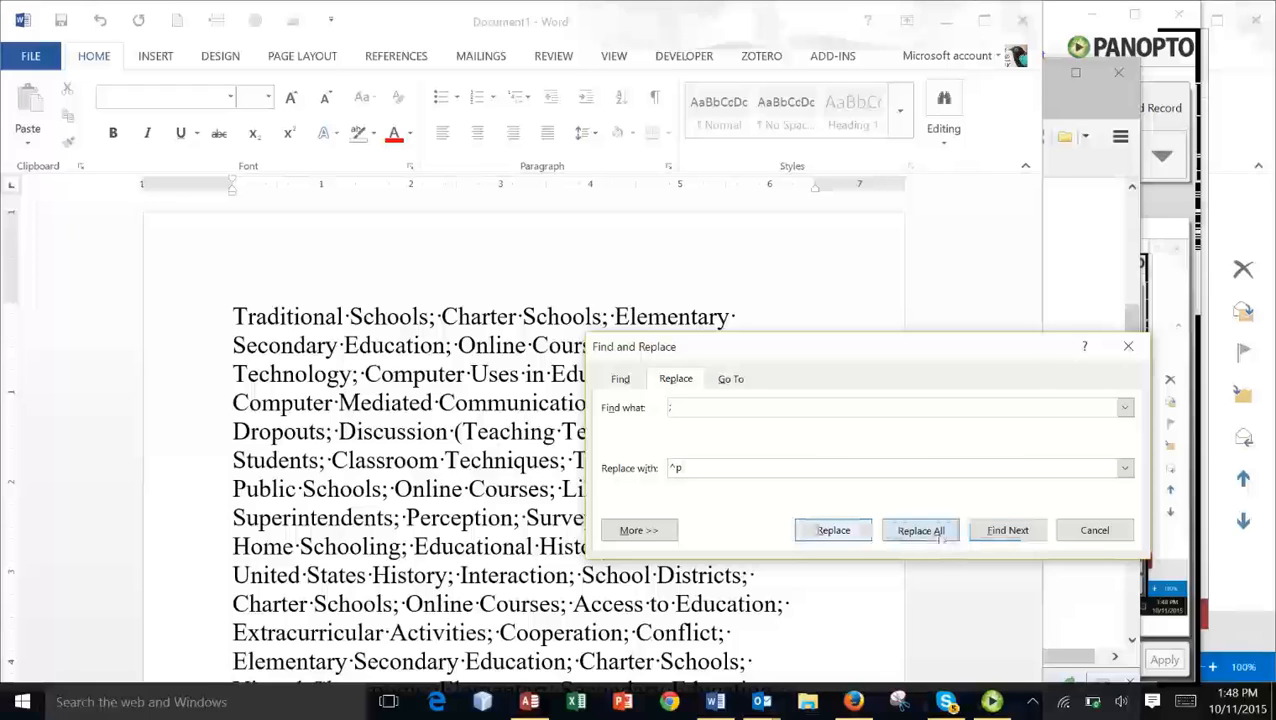
left_click(645, 403)
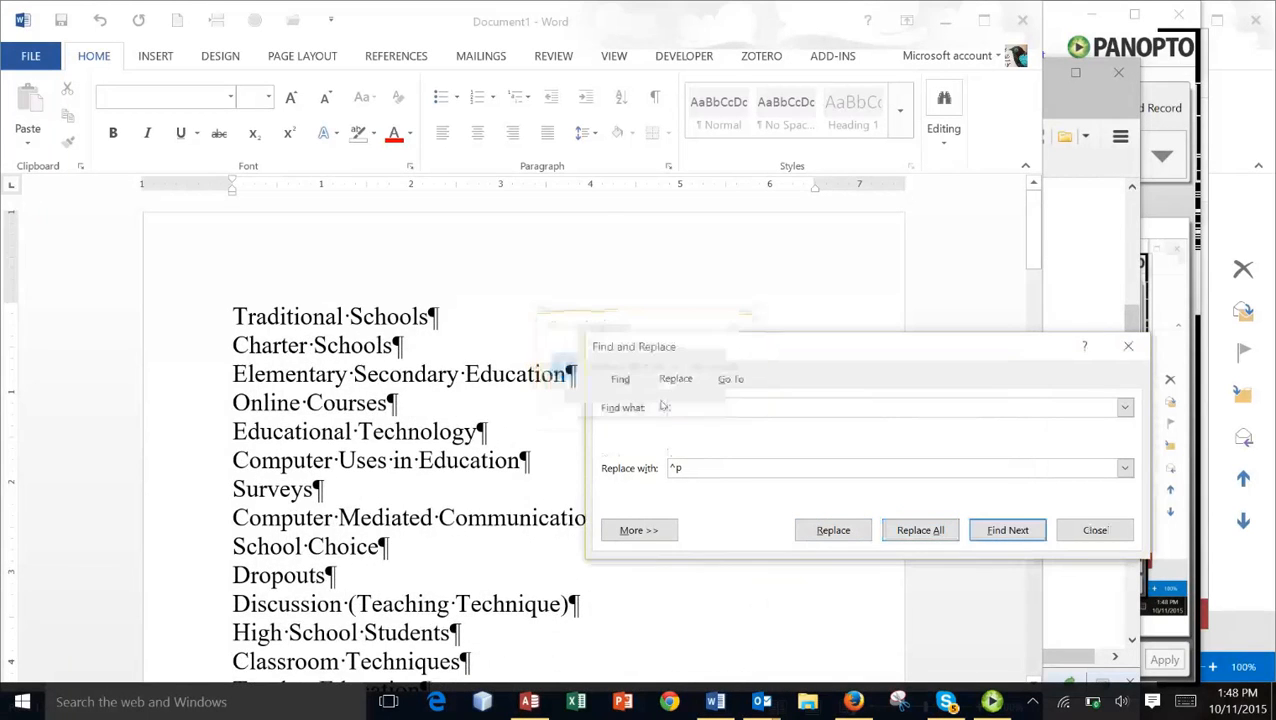
left_click(1094, 530)
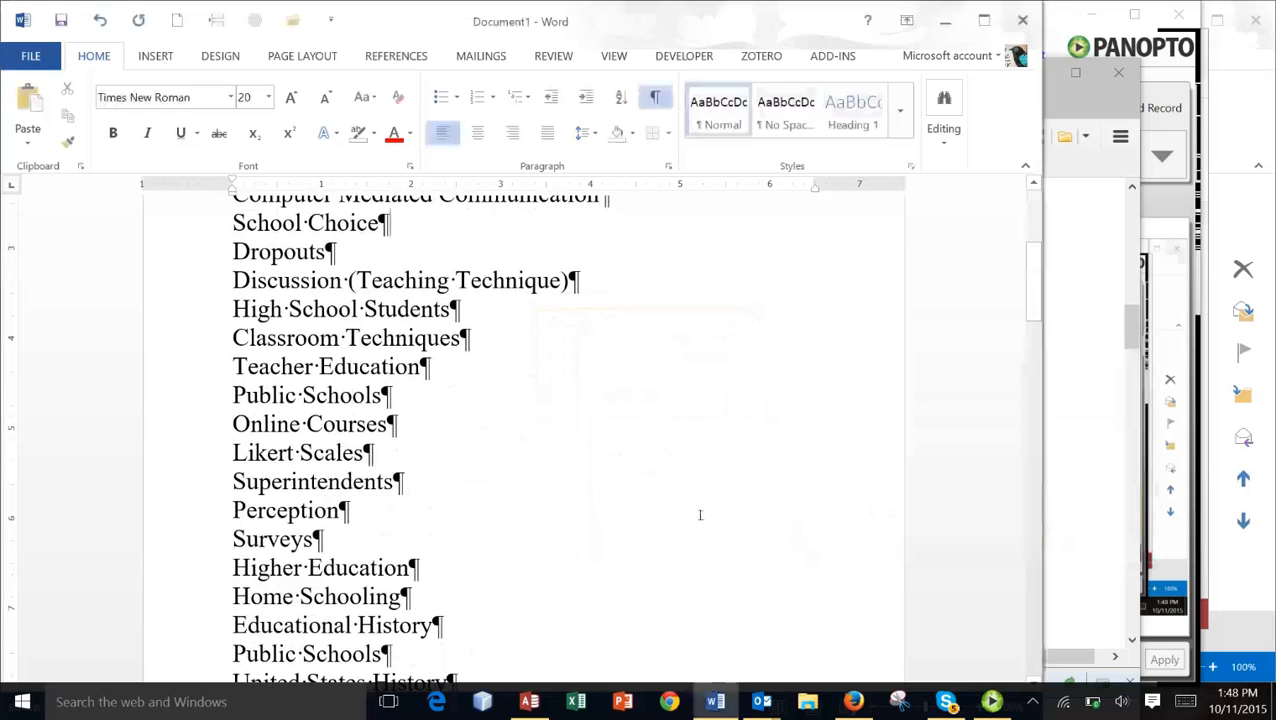
Review the one-term-per-line list and start saving the document to the computer's EDAD8901 Notes folder
scroll(686, 496, "up", 2)
scroll(578, 392, "up", 3)
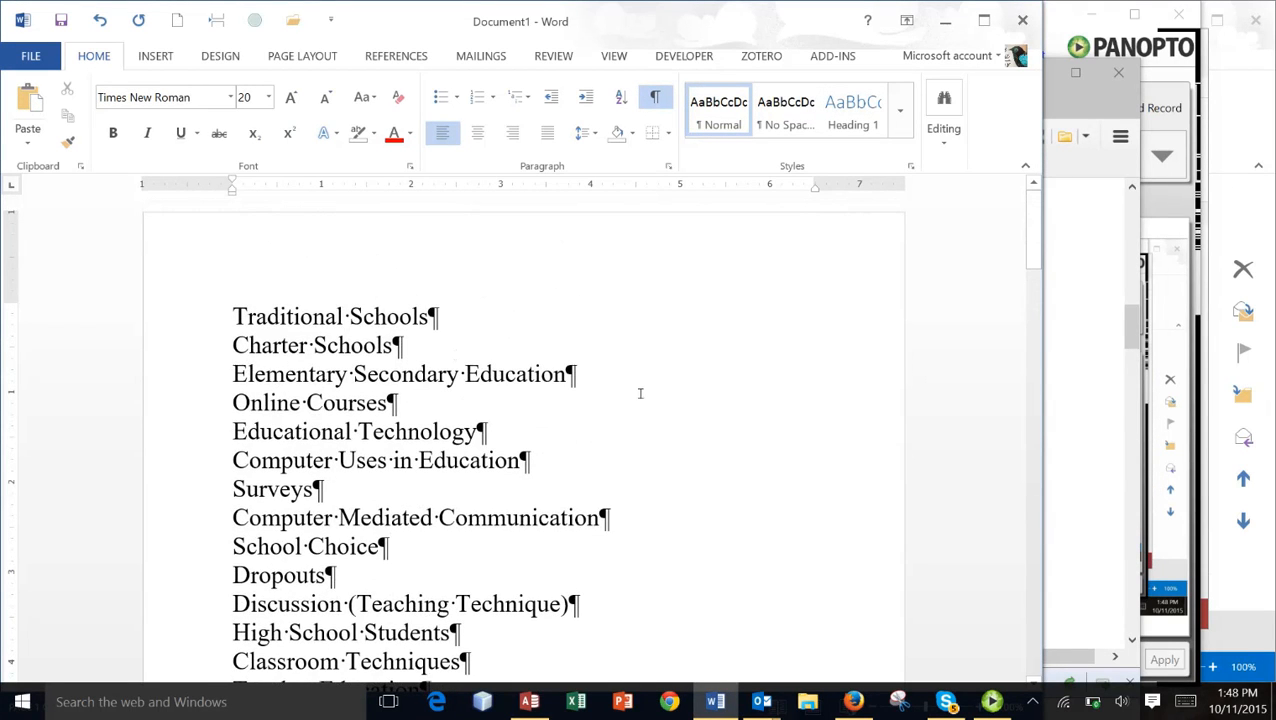
scroll(638, 393, "down", 5)
scroll(641, 400, "down", 10)
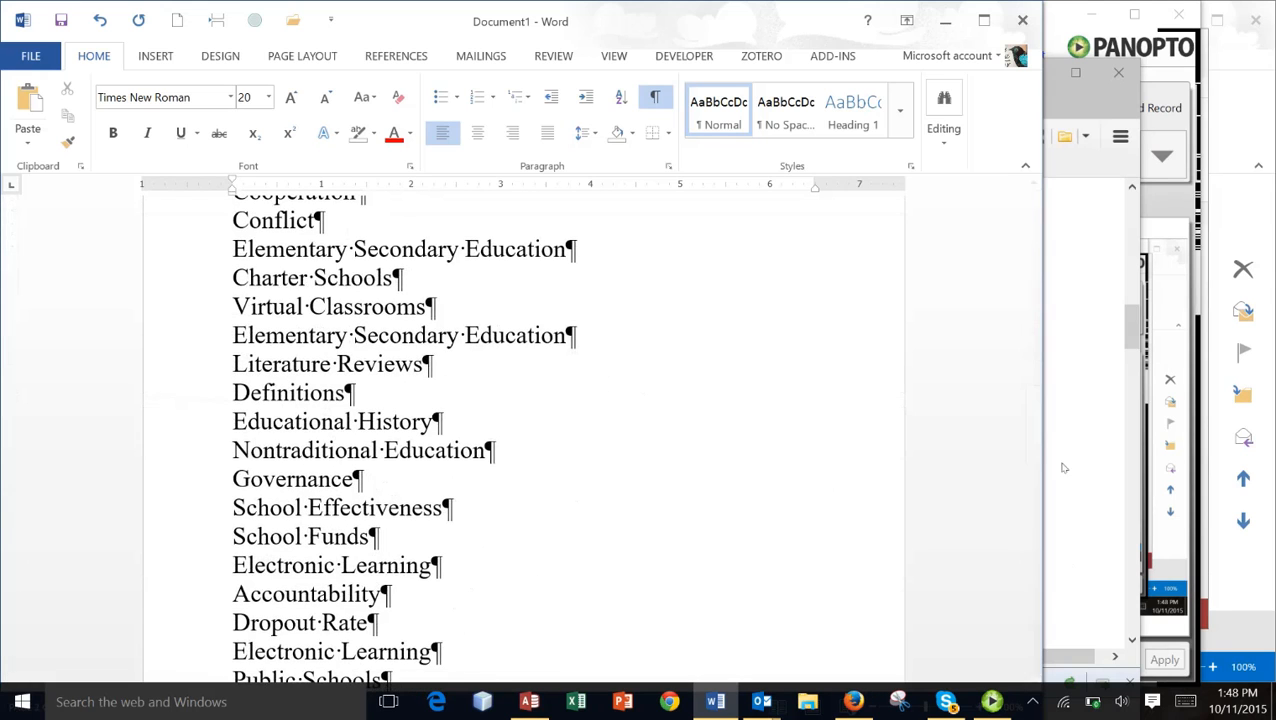
left_click_drag(1035, 446, 1036, 228)
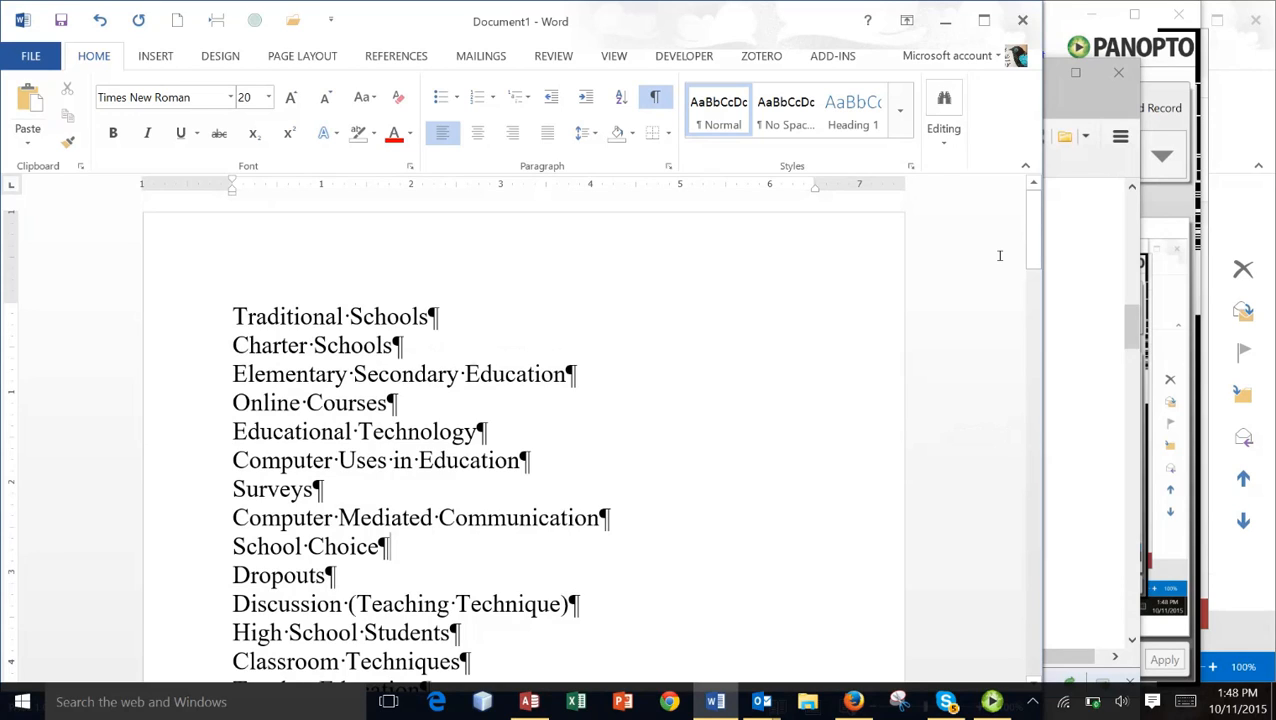
left_click(33, 57)
left_click(35, 209)
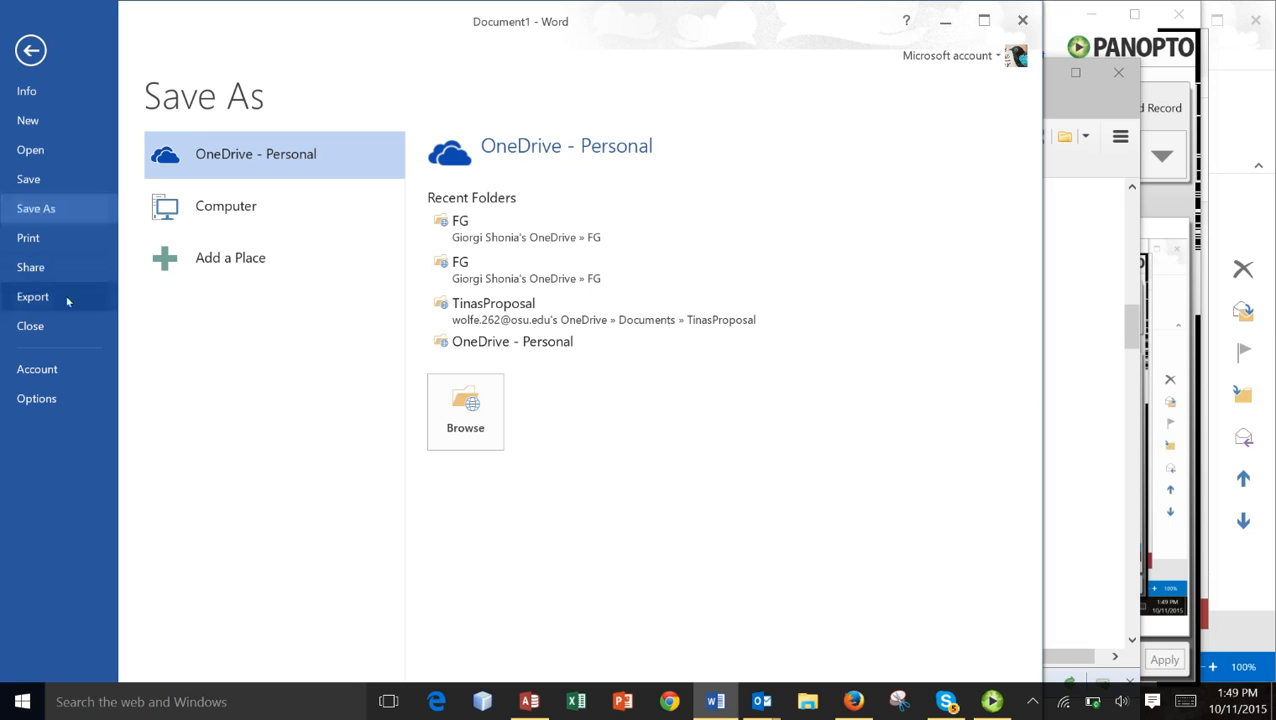
left_click(195, 208)
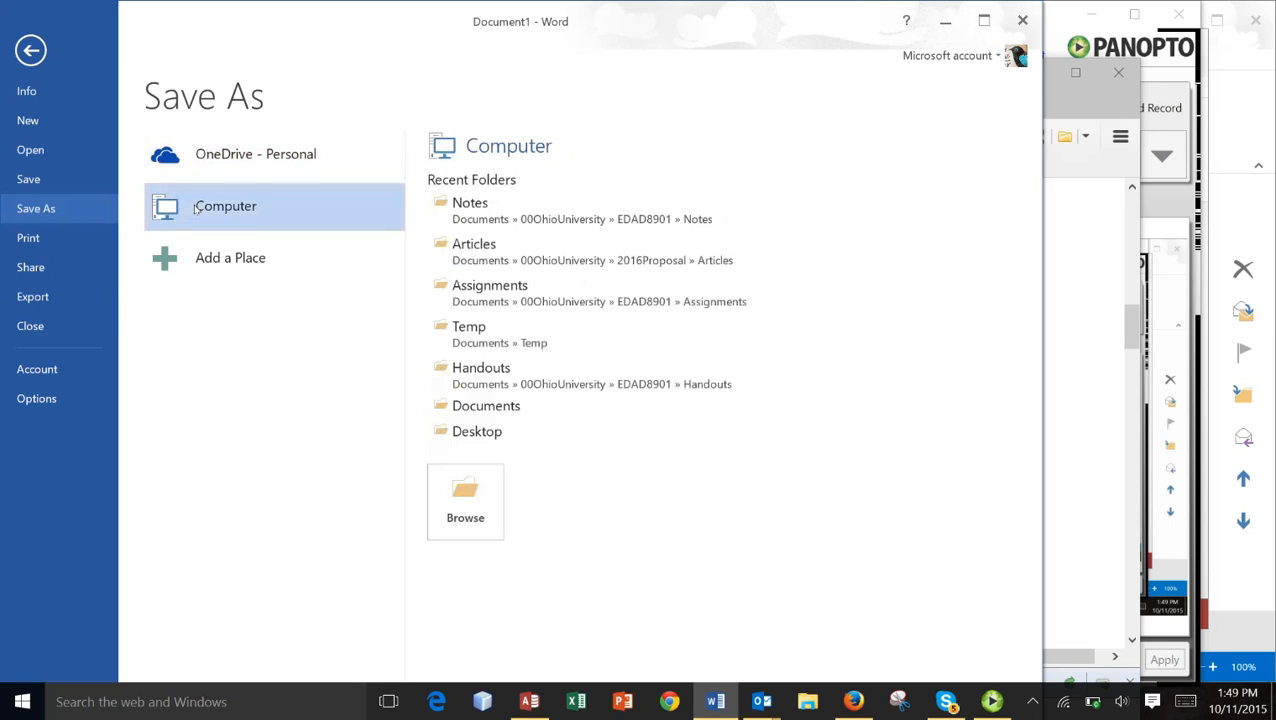
left_click(533, 224)
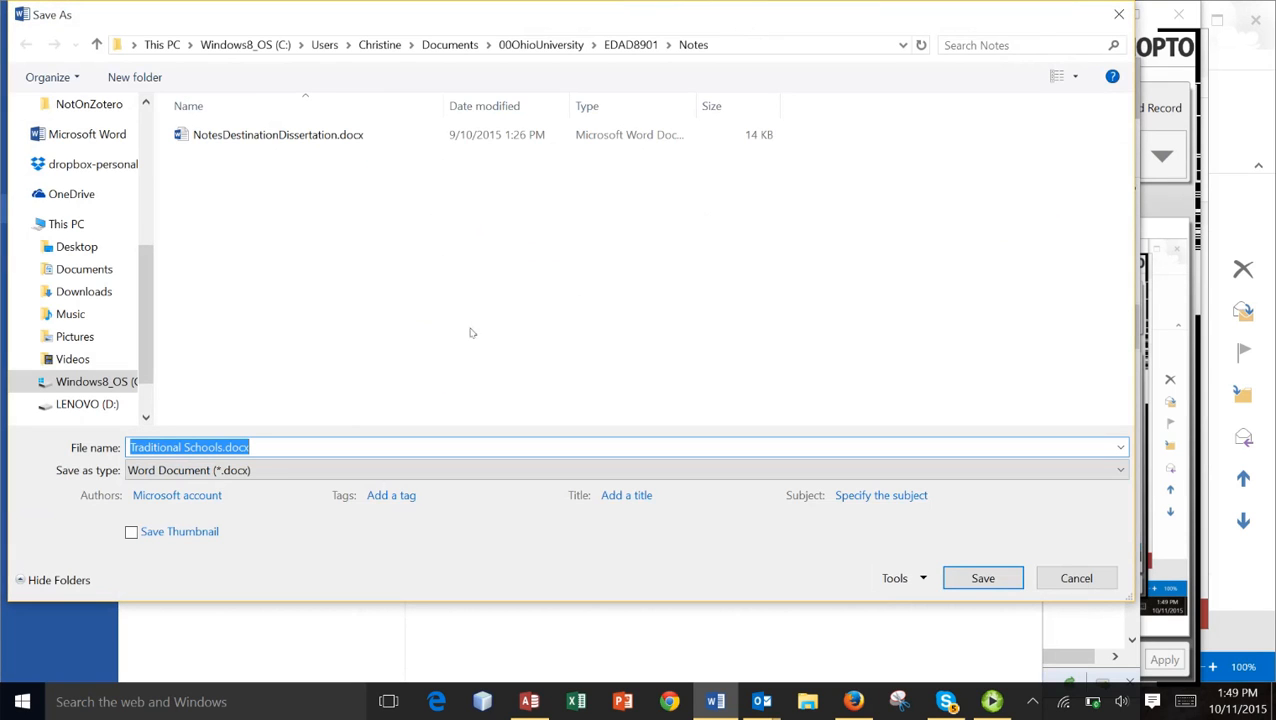
Save the list as Plain Text over the existing WordBank.txt with Windows (Default) encoding and close the document
left_click(253, 472)
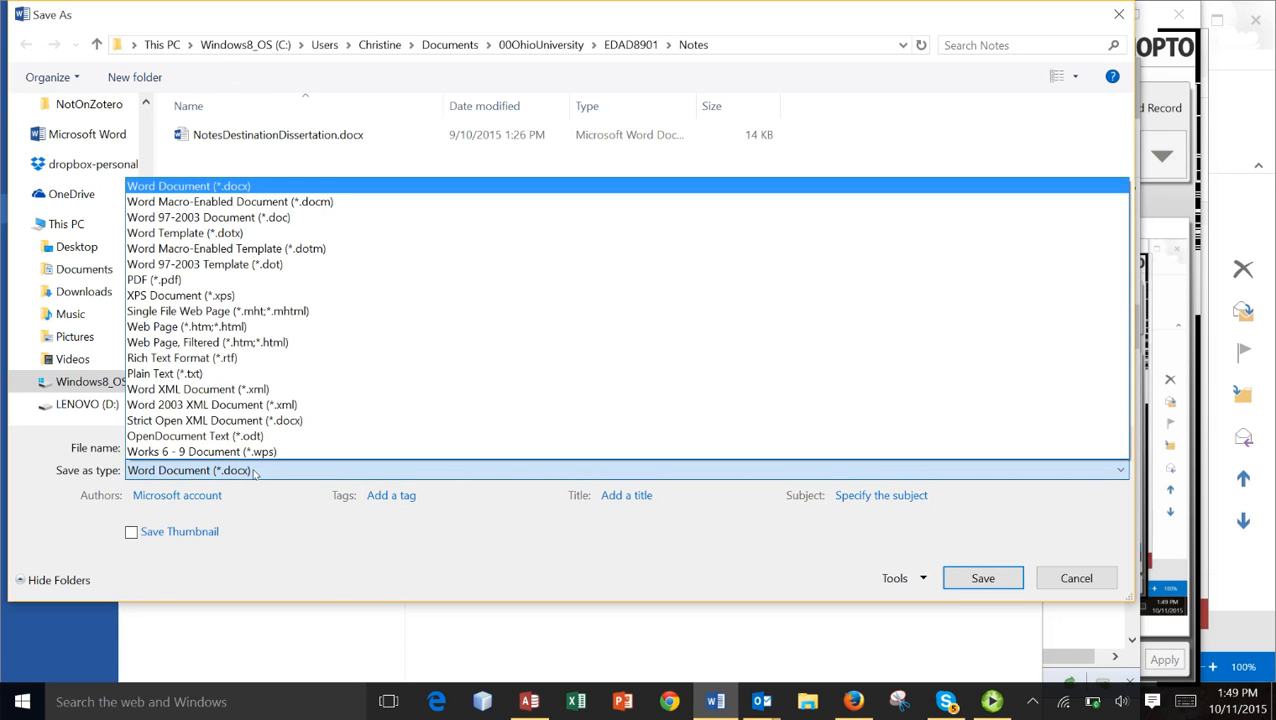
left_click(220, 376)
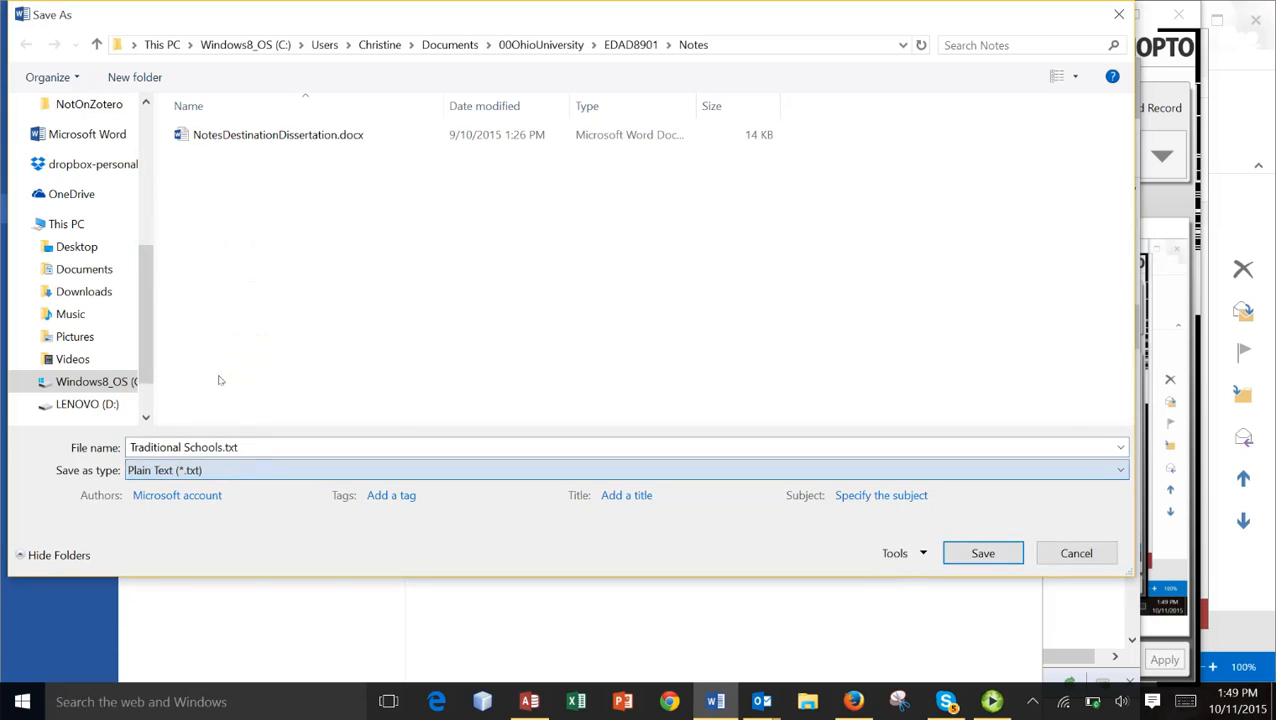
left_click(230, 452)
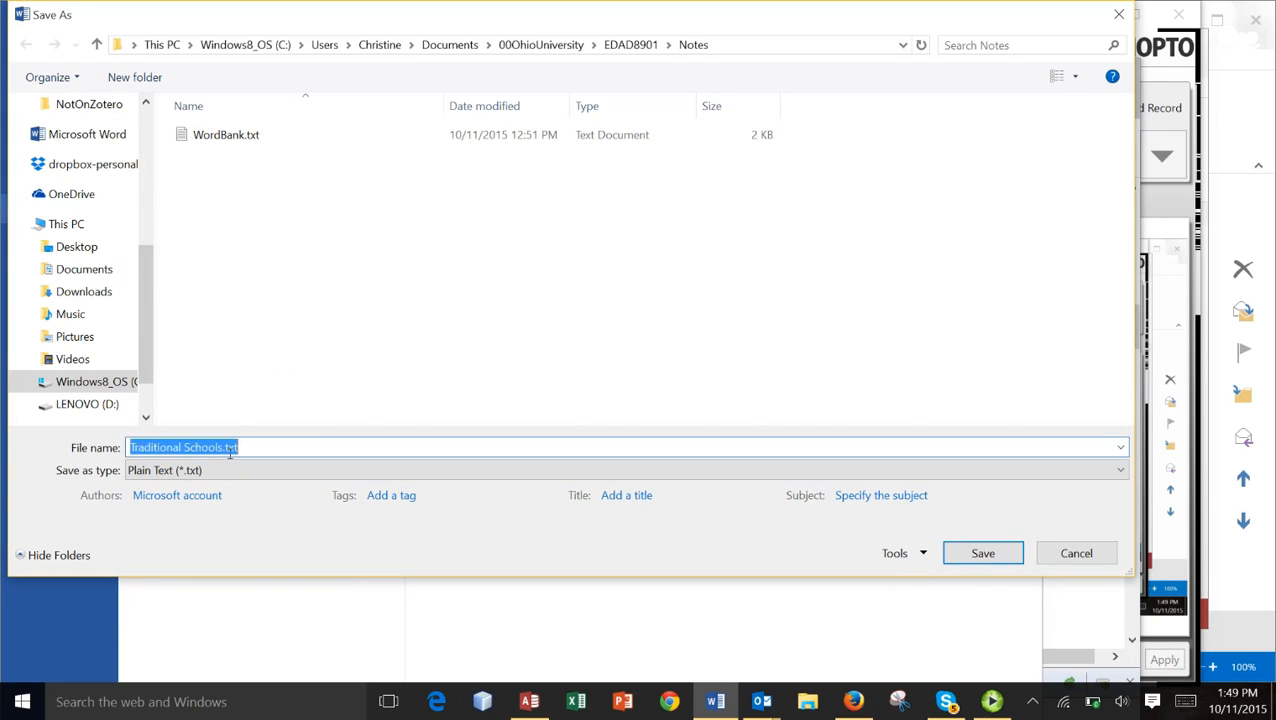
left_click_drag(223, 452, 133, 452)
left_click(220, 145)
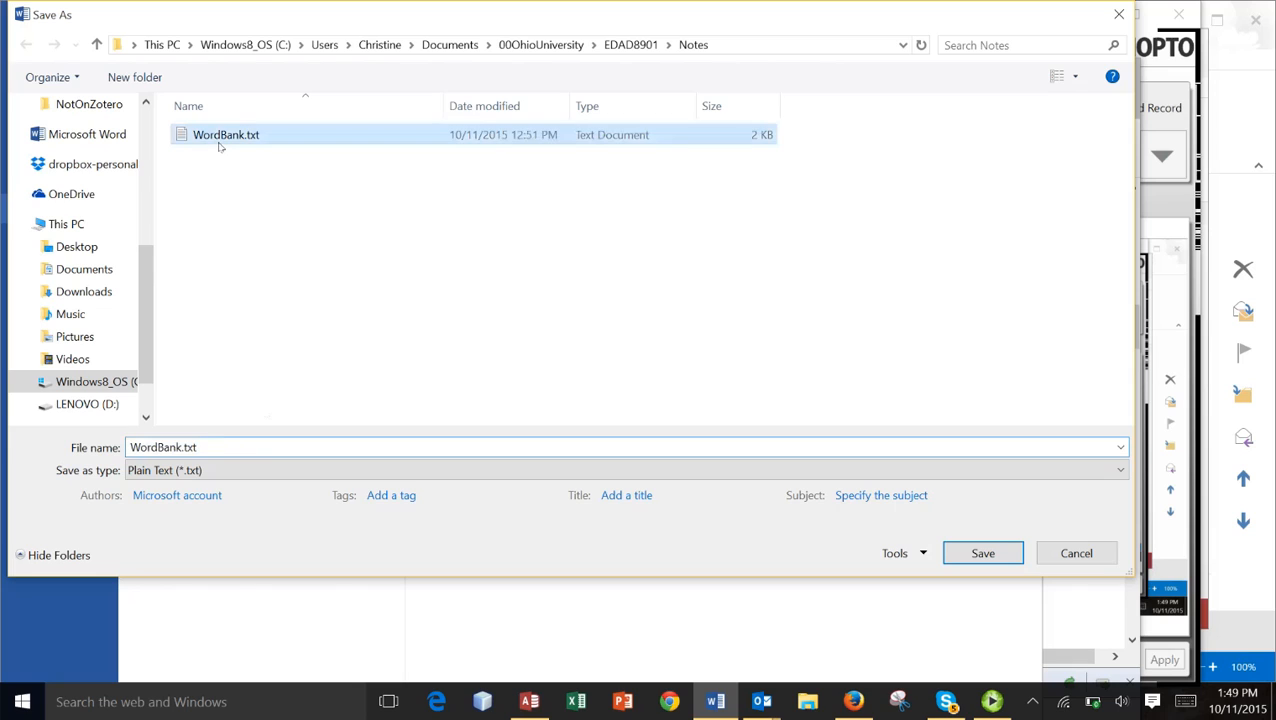
left_click(1017, 553)
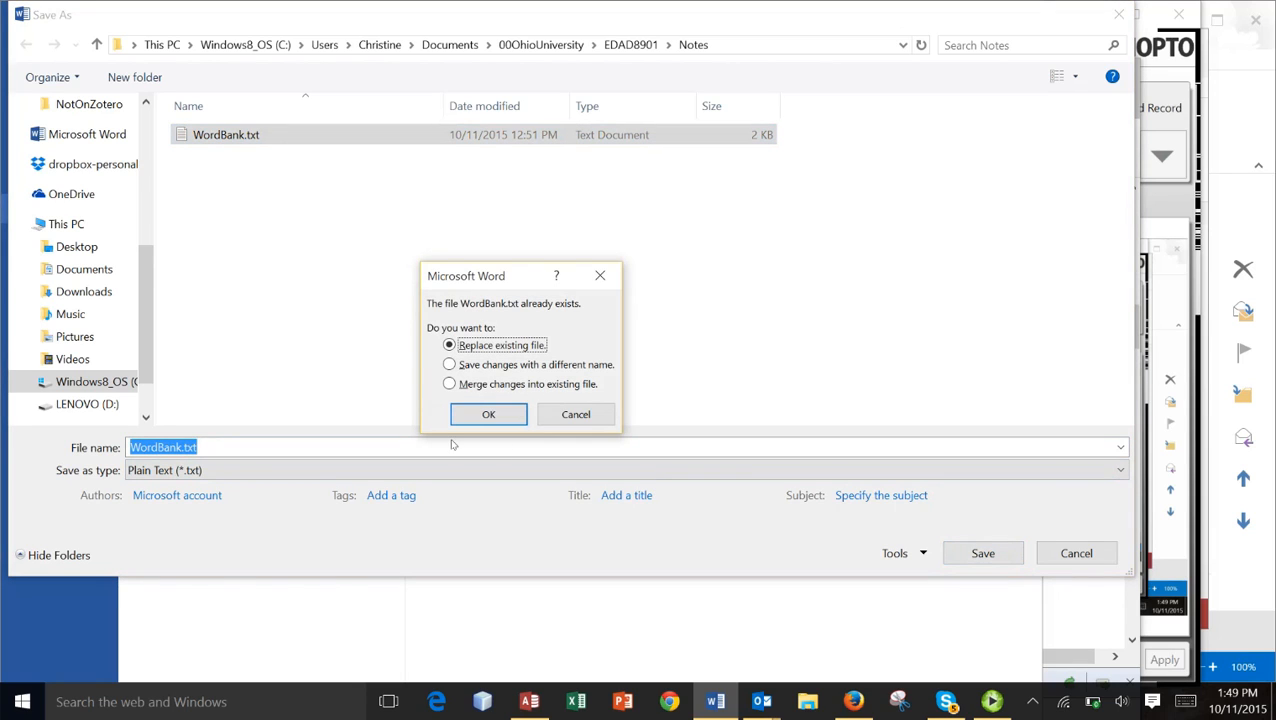
left_click(484, 415)
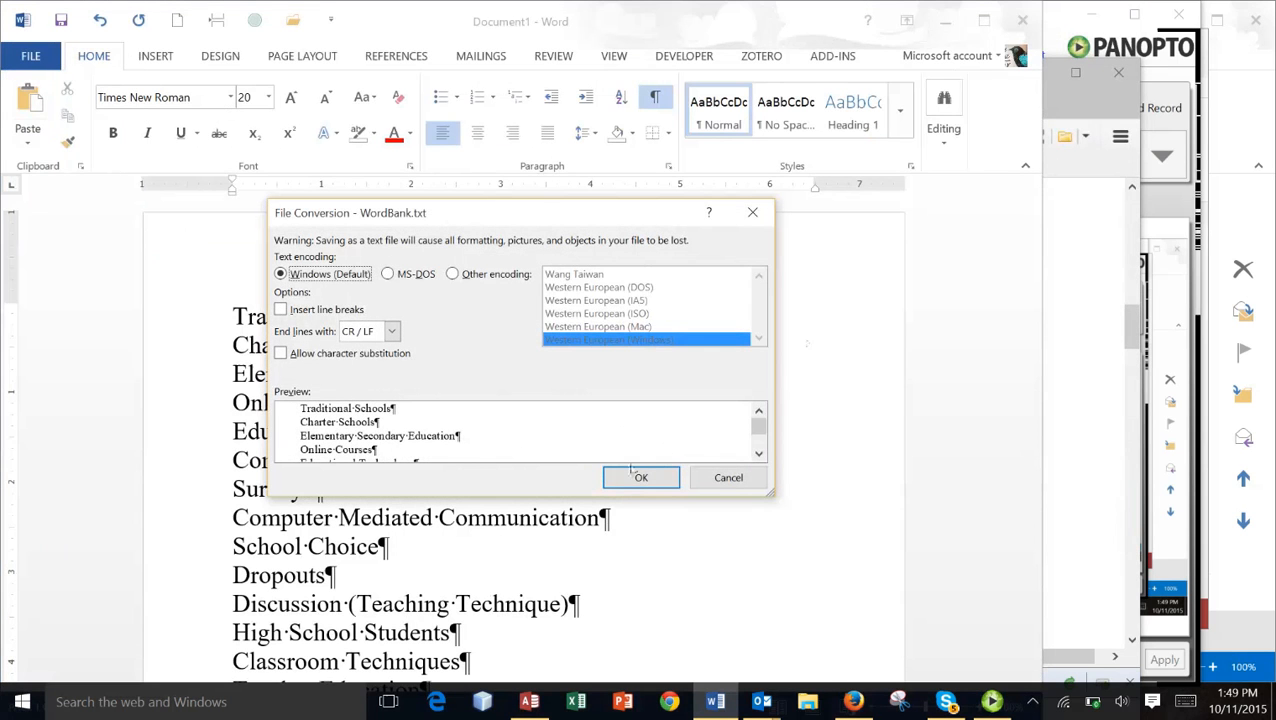
left_click(641, 479)
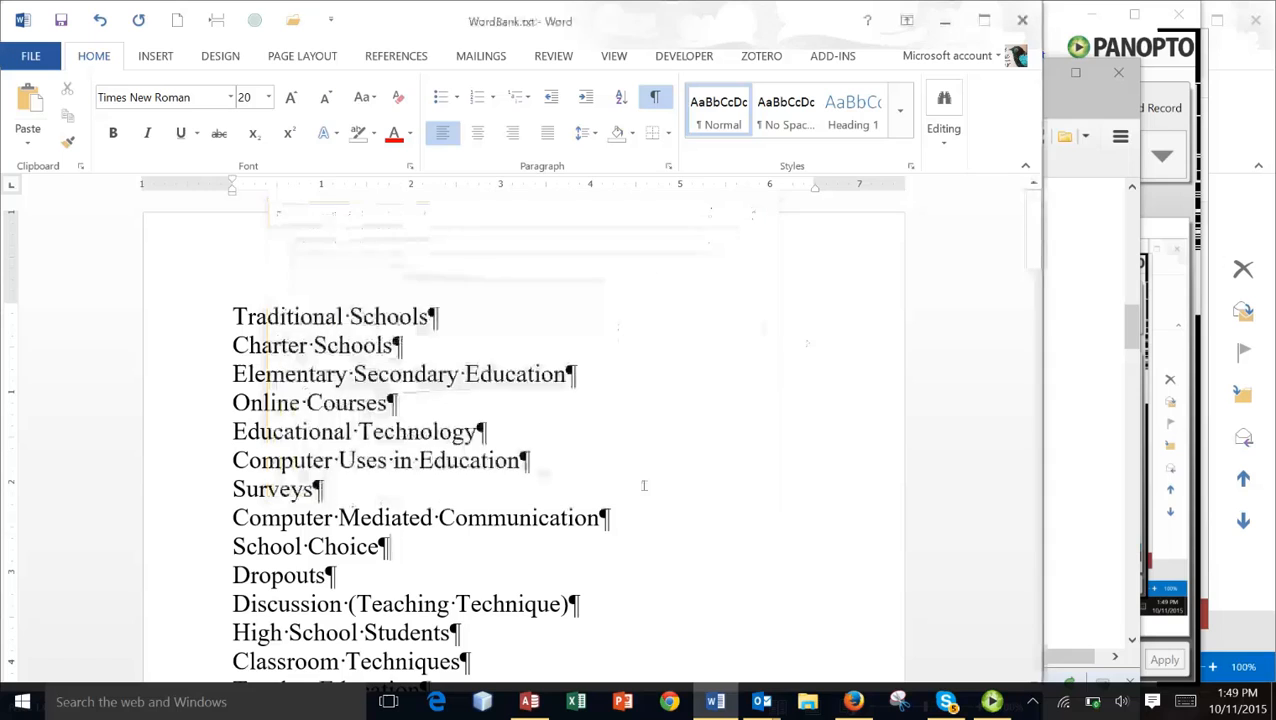
left_click(1022, 20)
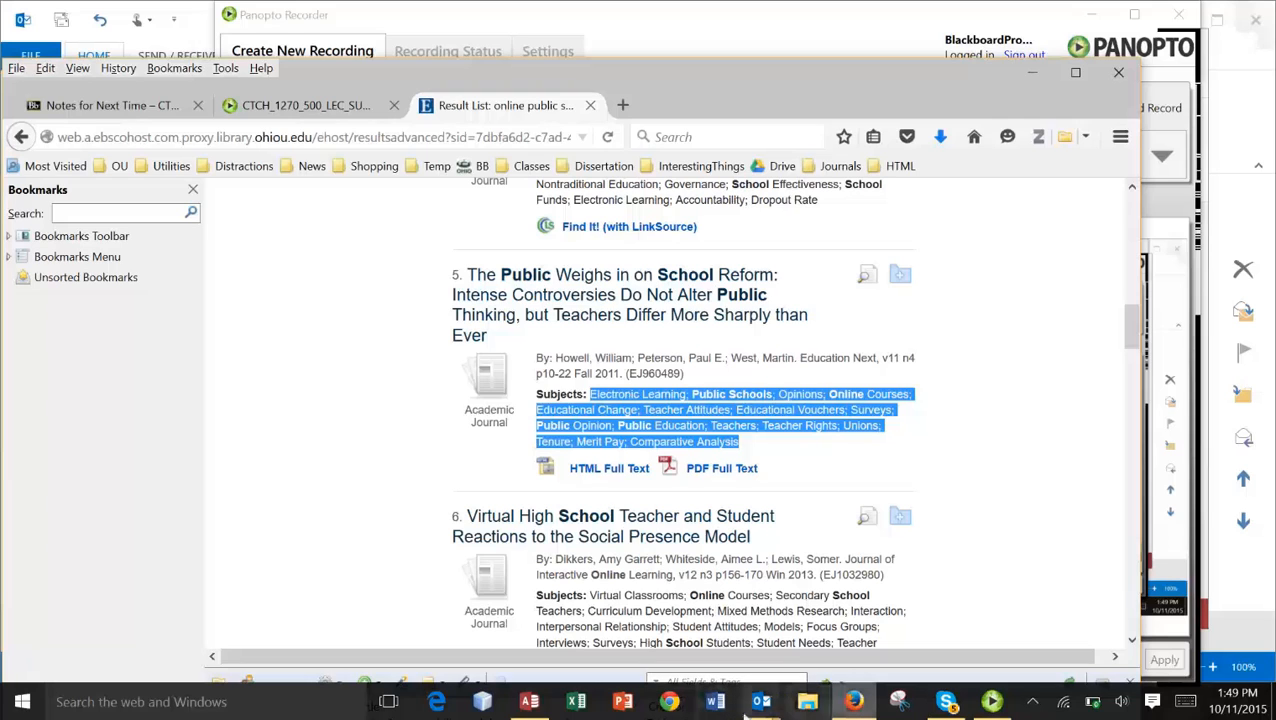
Switch to the AcademicWordBank database in Access and run the qryDeleteALLPhrases query, approving the deletion
left_click(529, 701)
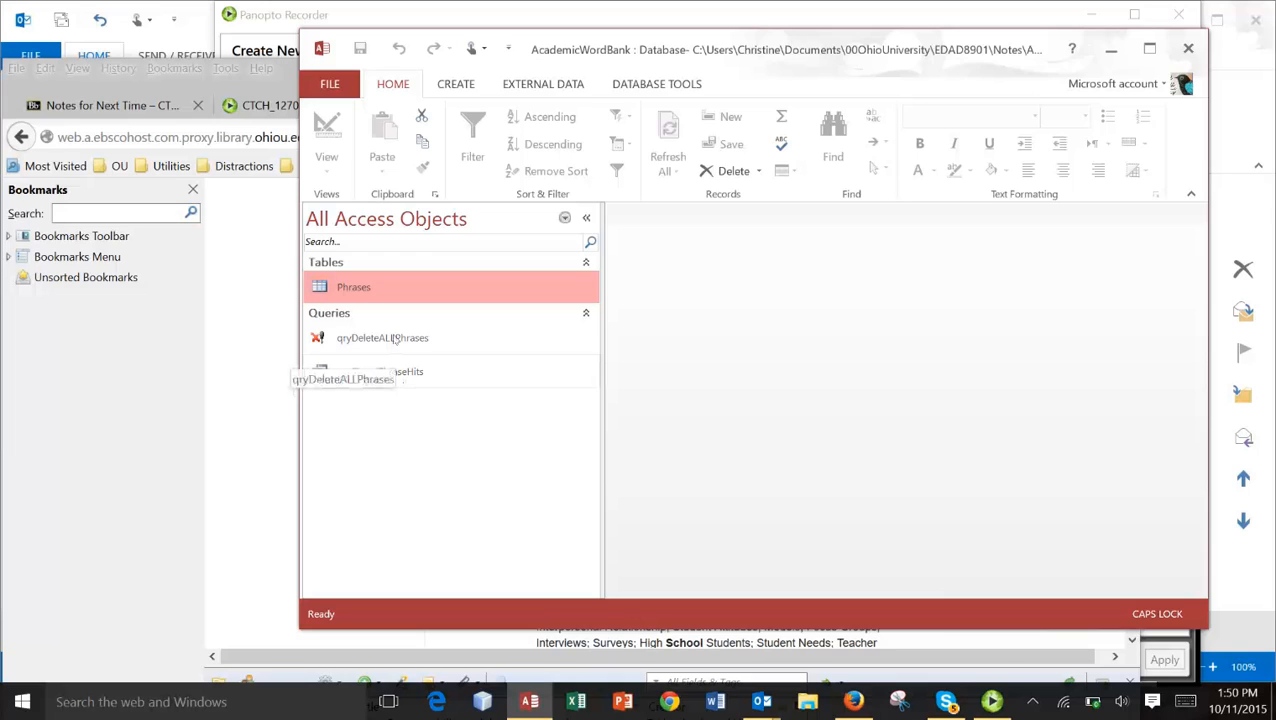
double_click(393, 338)
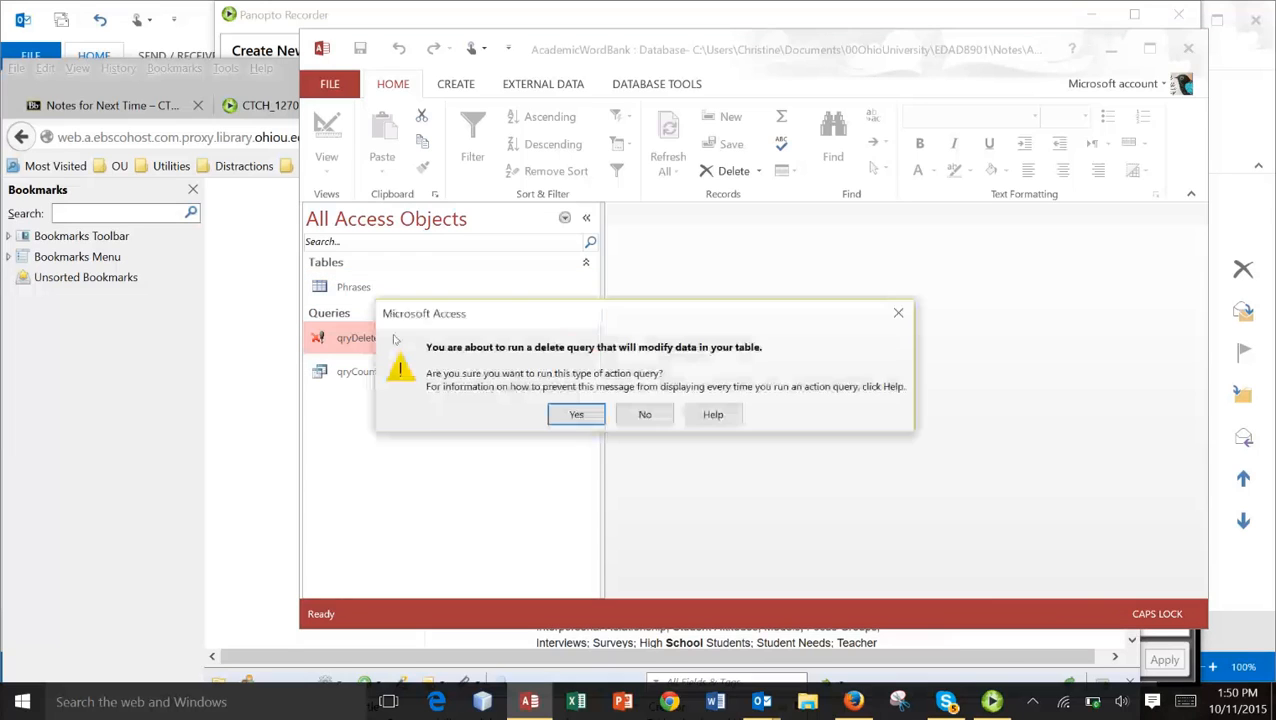
left_click(576, 414)
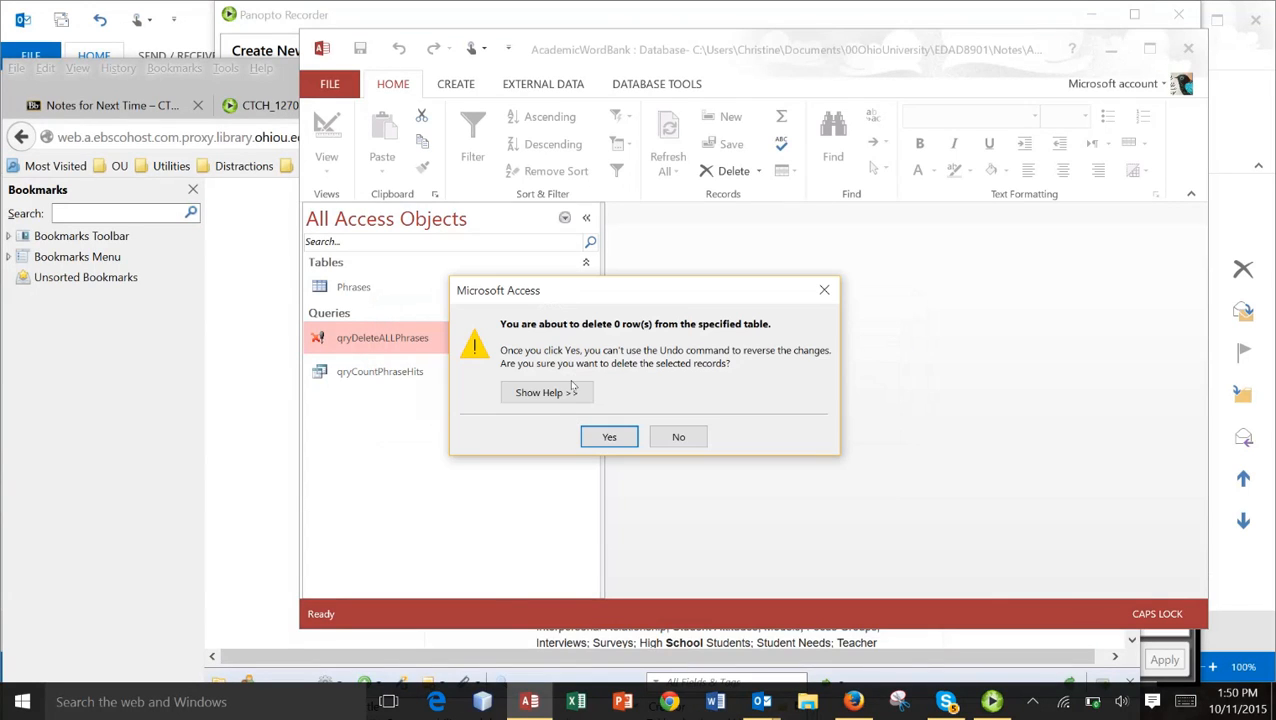
left_click(609, 437)
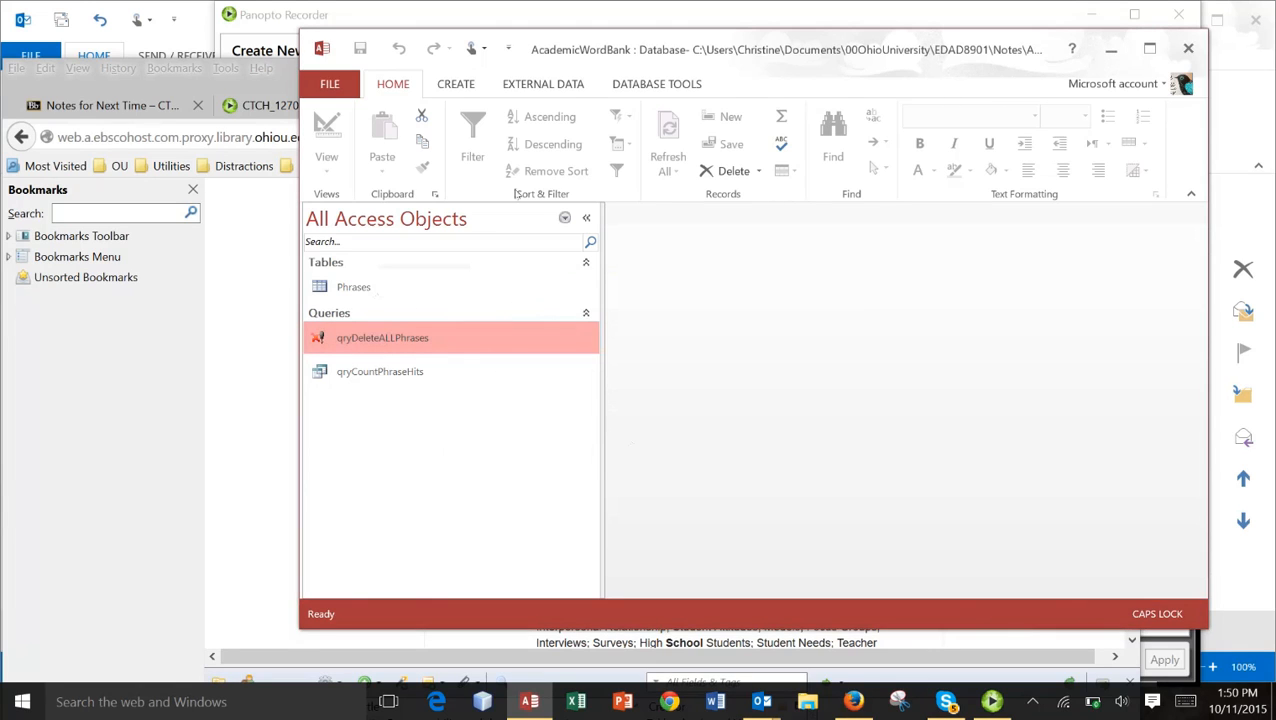
Start a text file import and select WordBank.txt from the Notes folder as the source
left_click(565, 86)
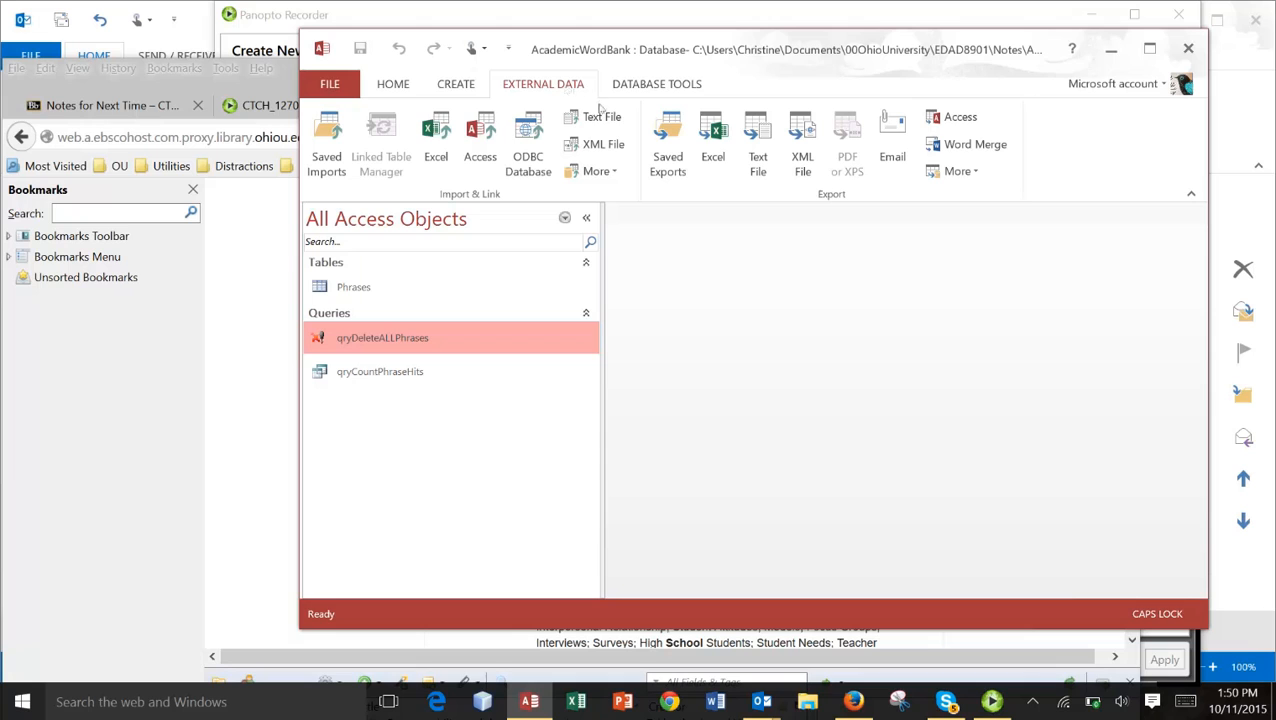
left_click(601, 117)
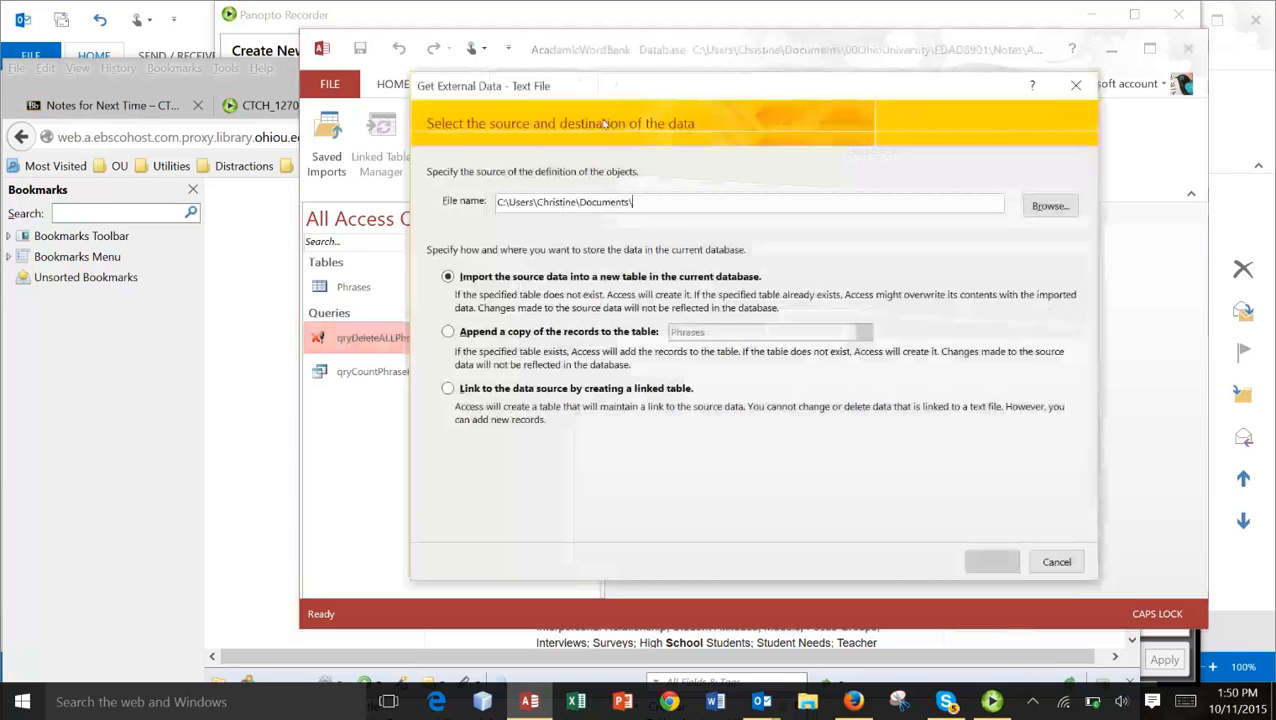
left_click(1062, 207)
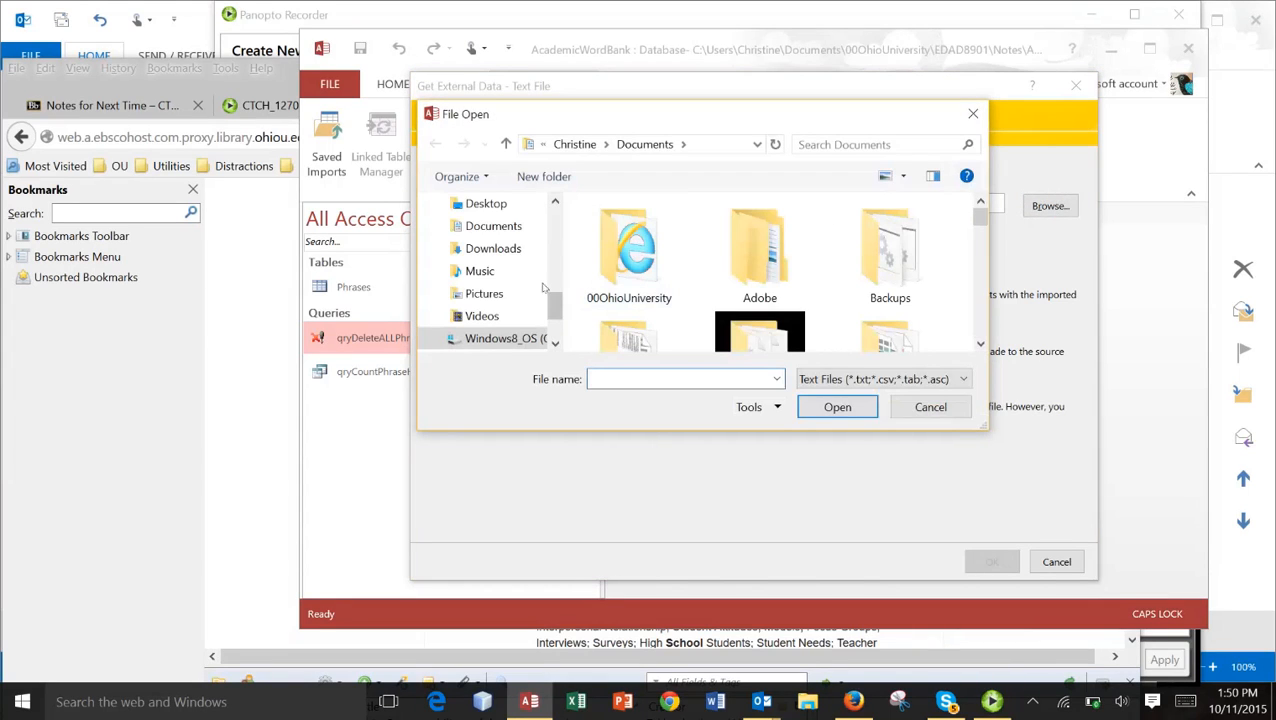
left_click_drag(553, 305, 553, 262)
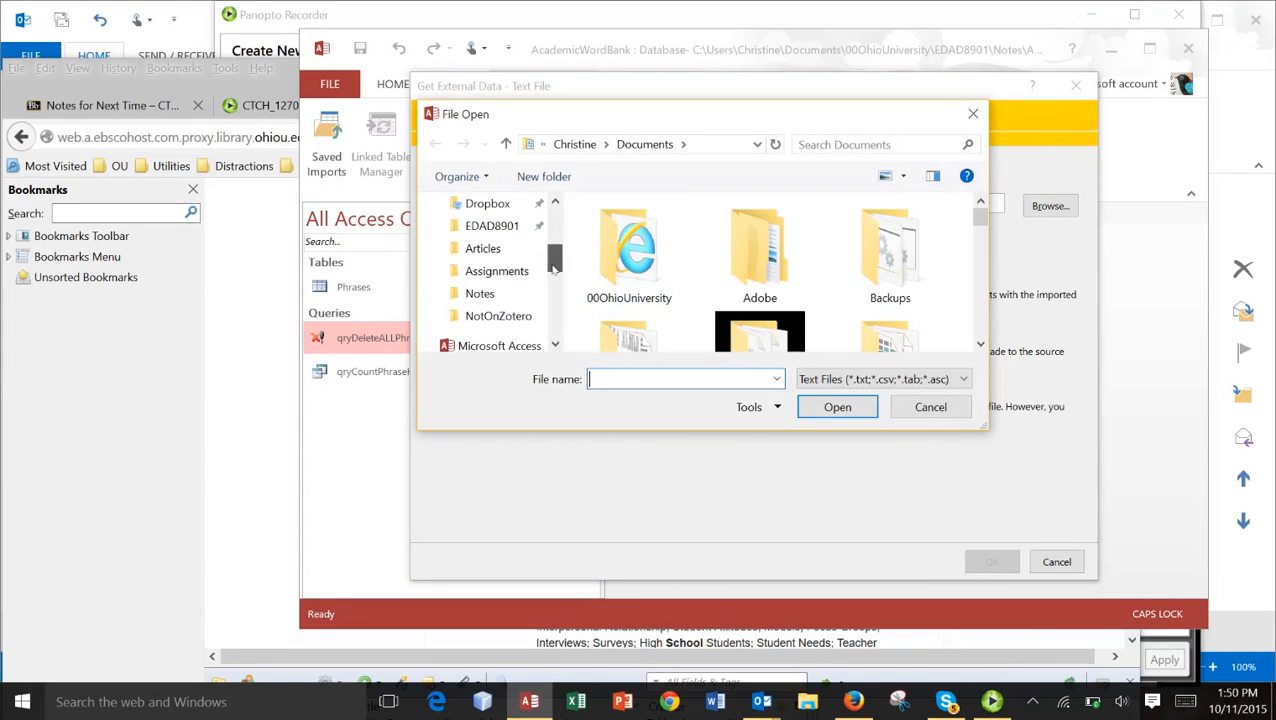
left_click(514, 293)
left_click(618, 238)
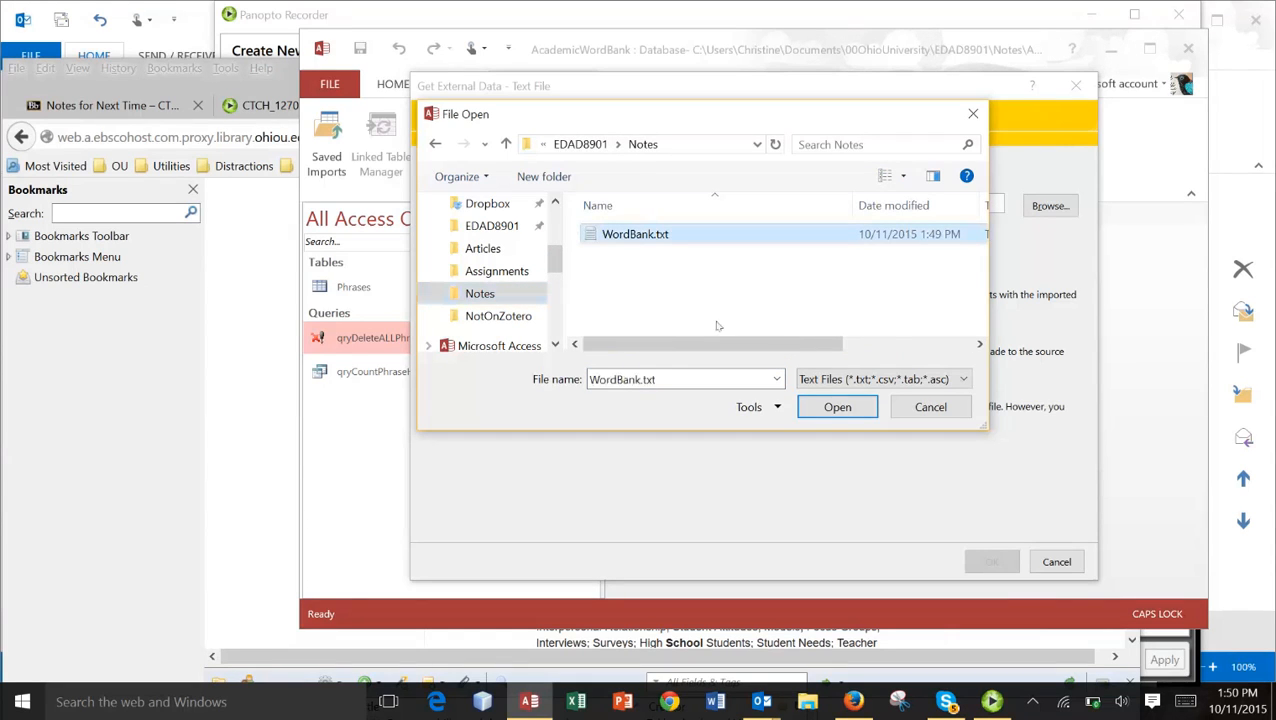
left_click(834, 406)
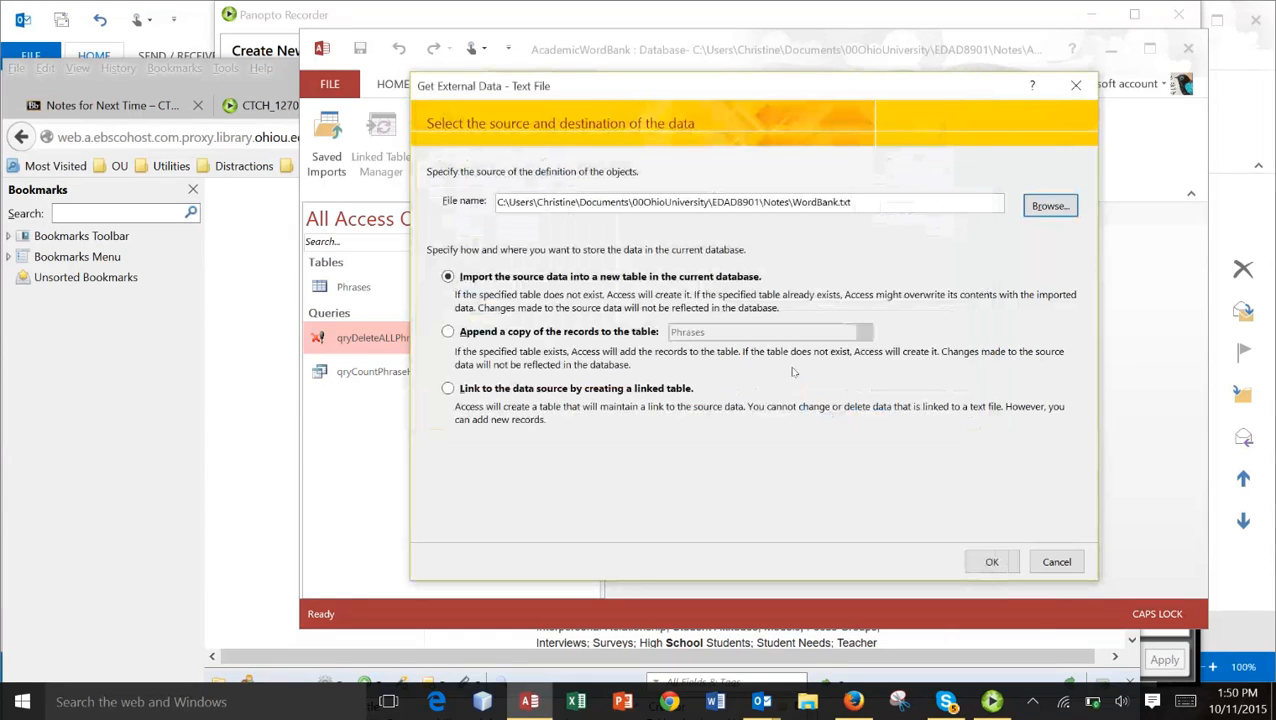
Append the WordBank.txt records to the Phrases table as Fixed Width data, accepting the suggested field breaks without saving the import steps
left_click(448, 334)
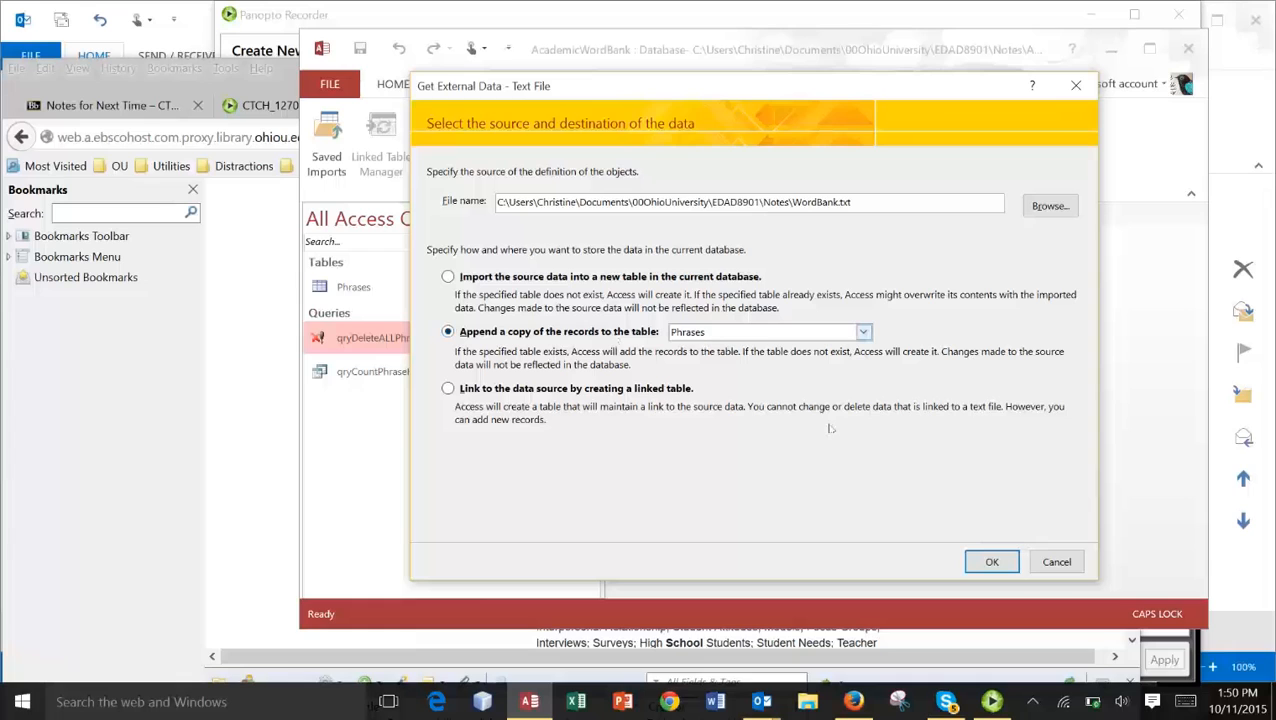
left_click(1000, 562)
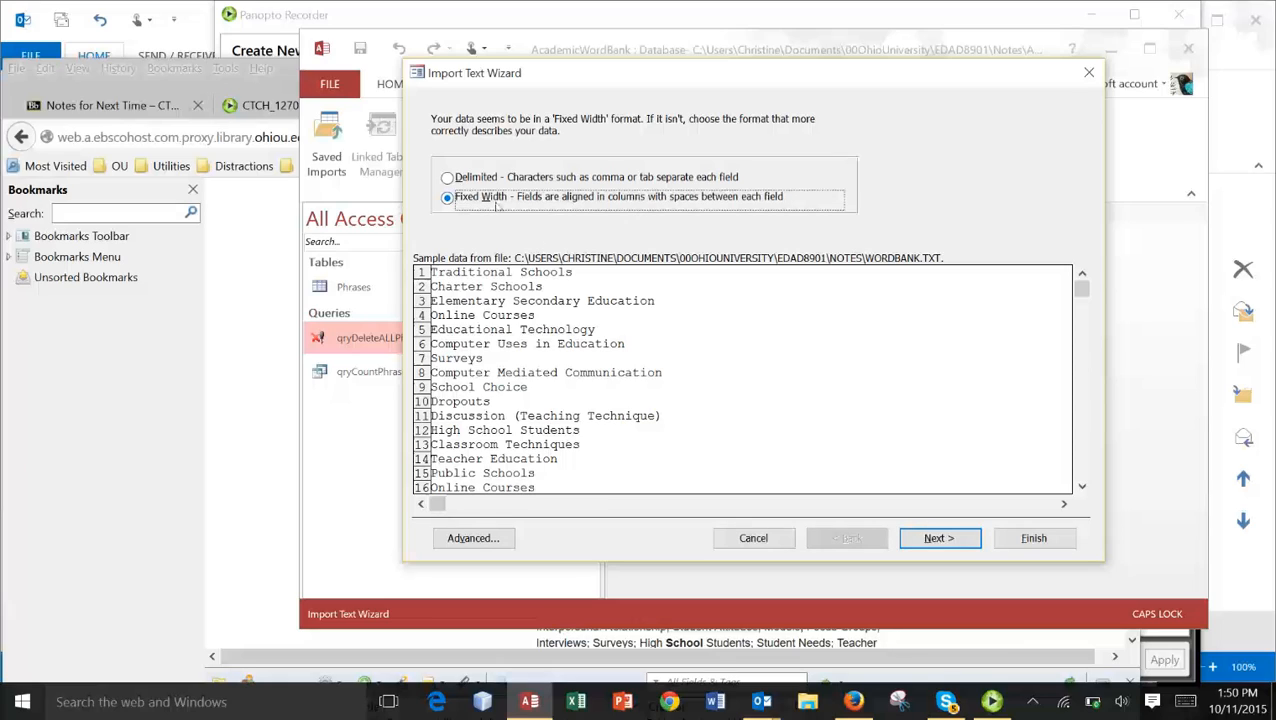
left_click(940, 539)
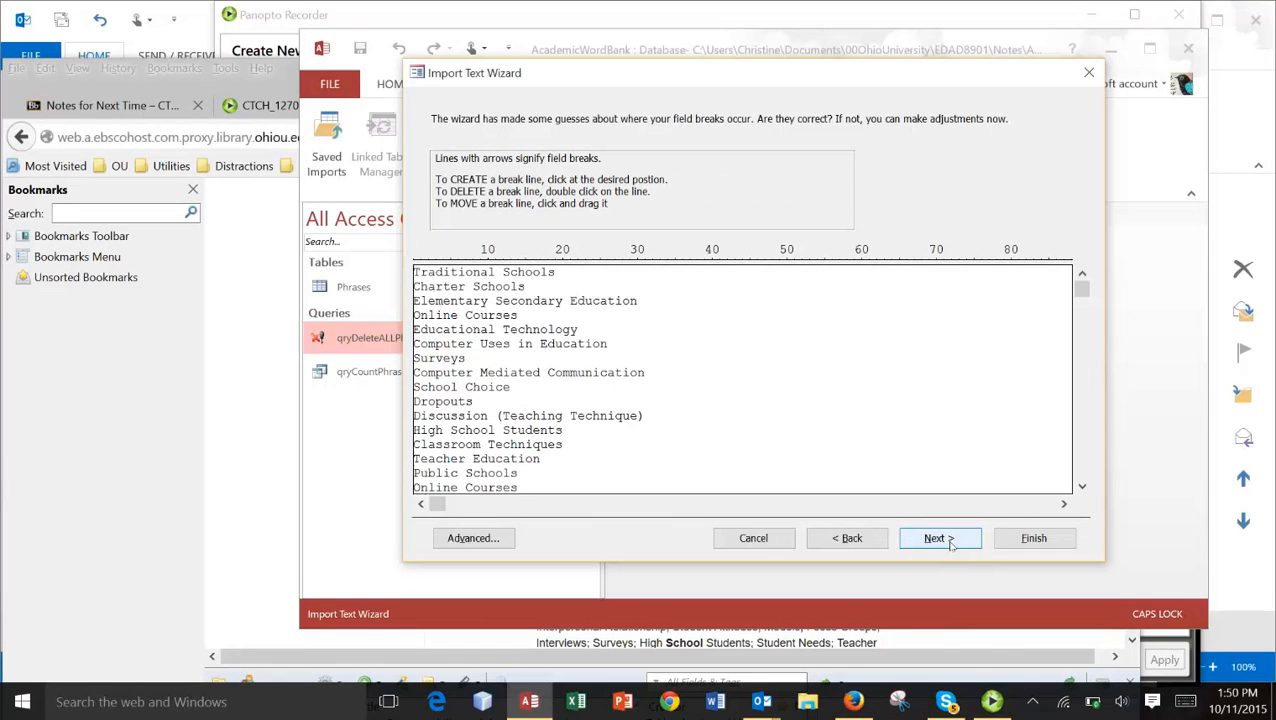
left_click(940, 539)
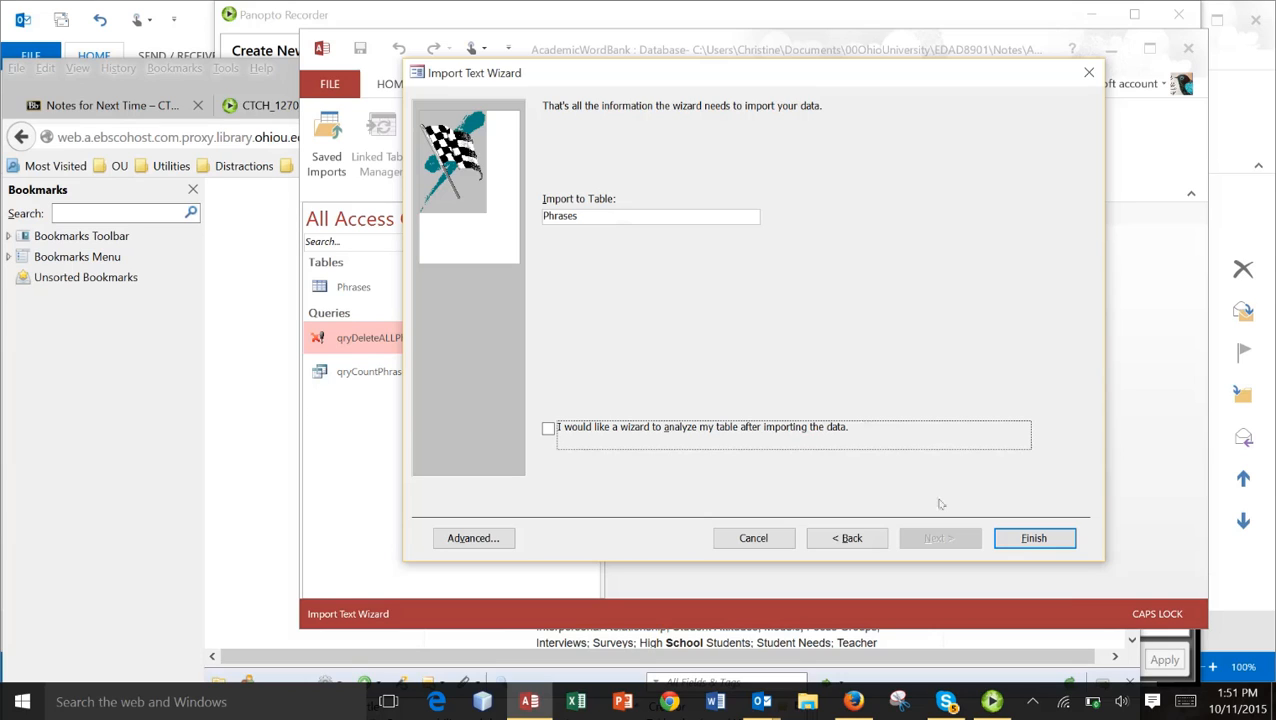
left_click(1040, 540)
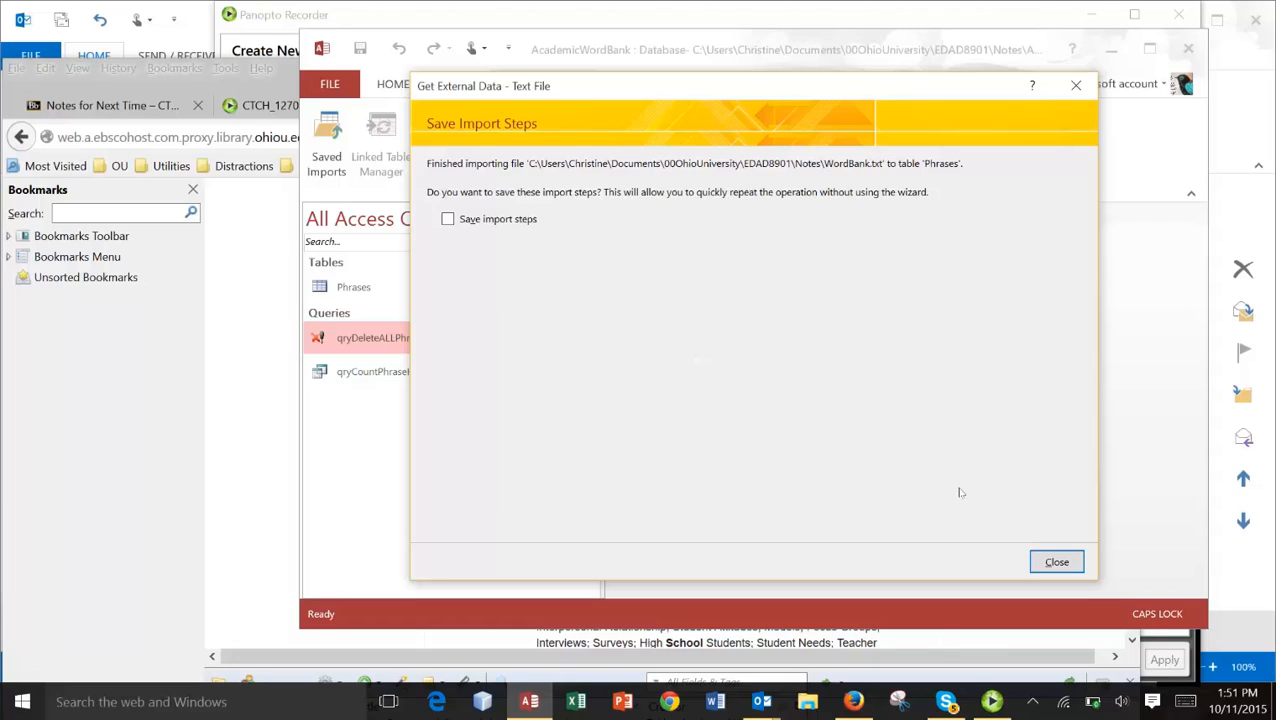
left_click(1057, 562)
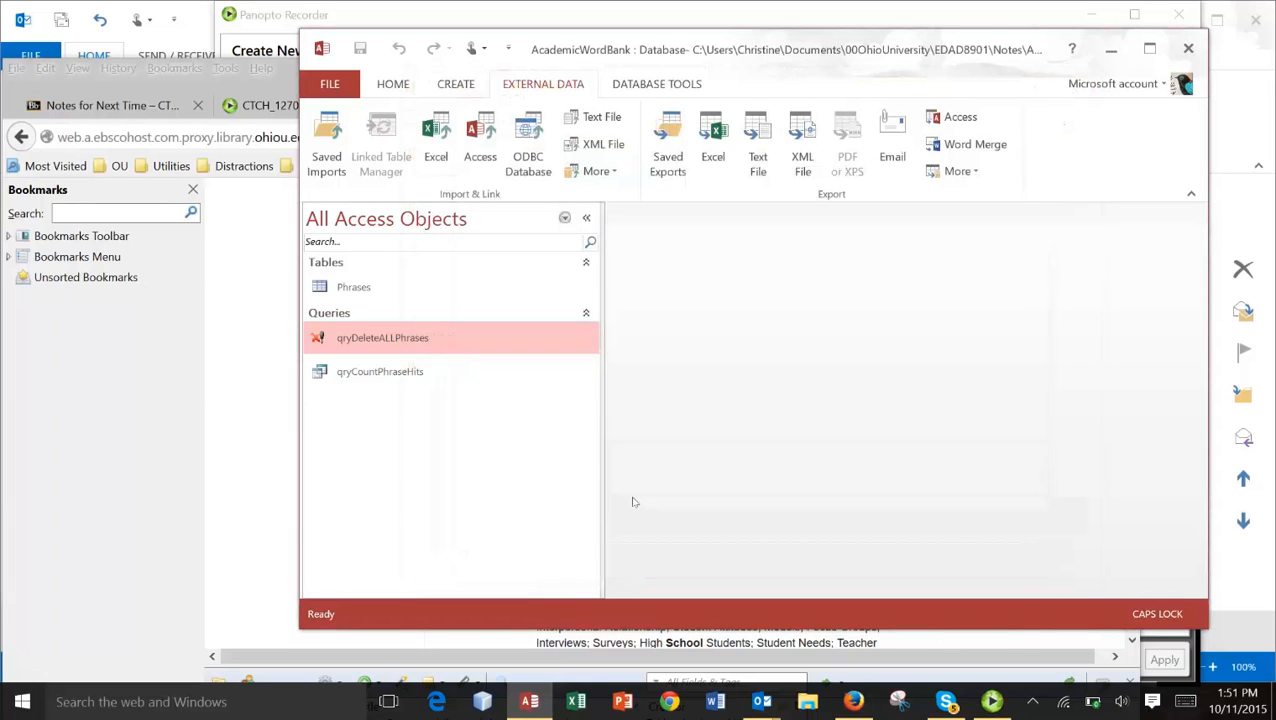
Open the Phrases table and look through the imported terms from the first record to the last
double_click(381, 290)
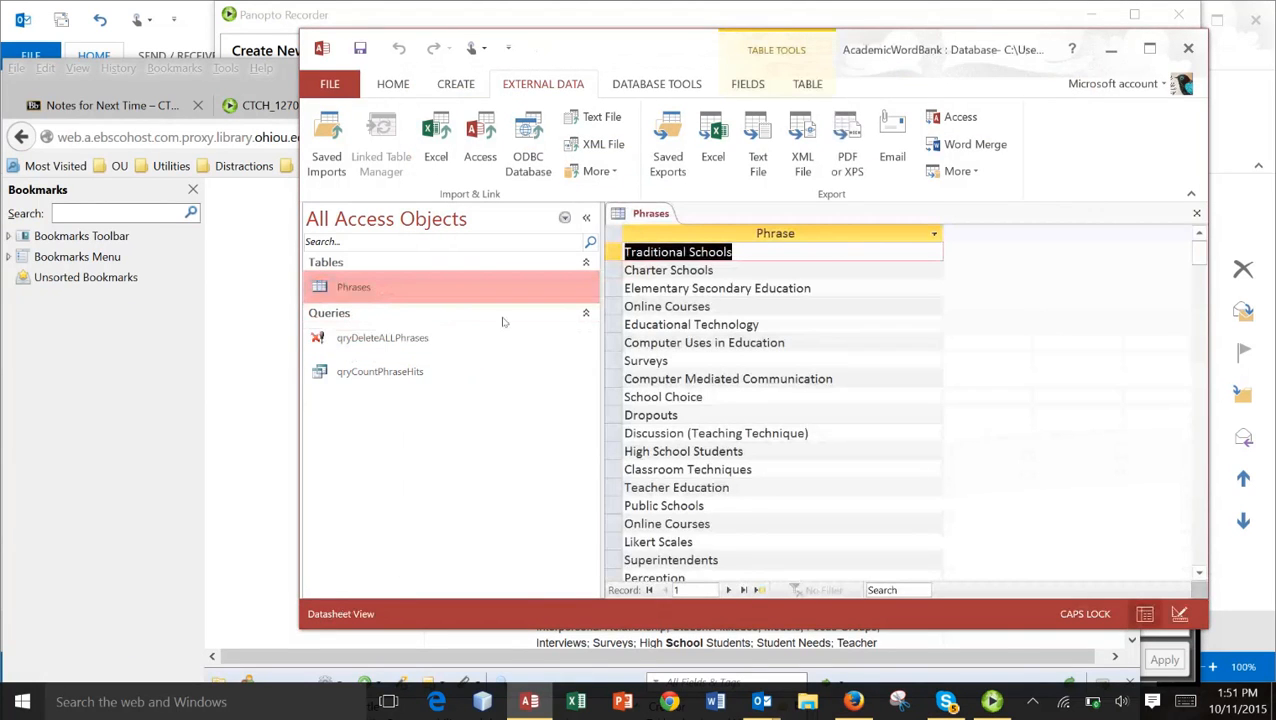
scroll(834, 463, "down", 5)
scroll(834, 463, "down", 16)
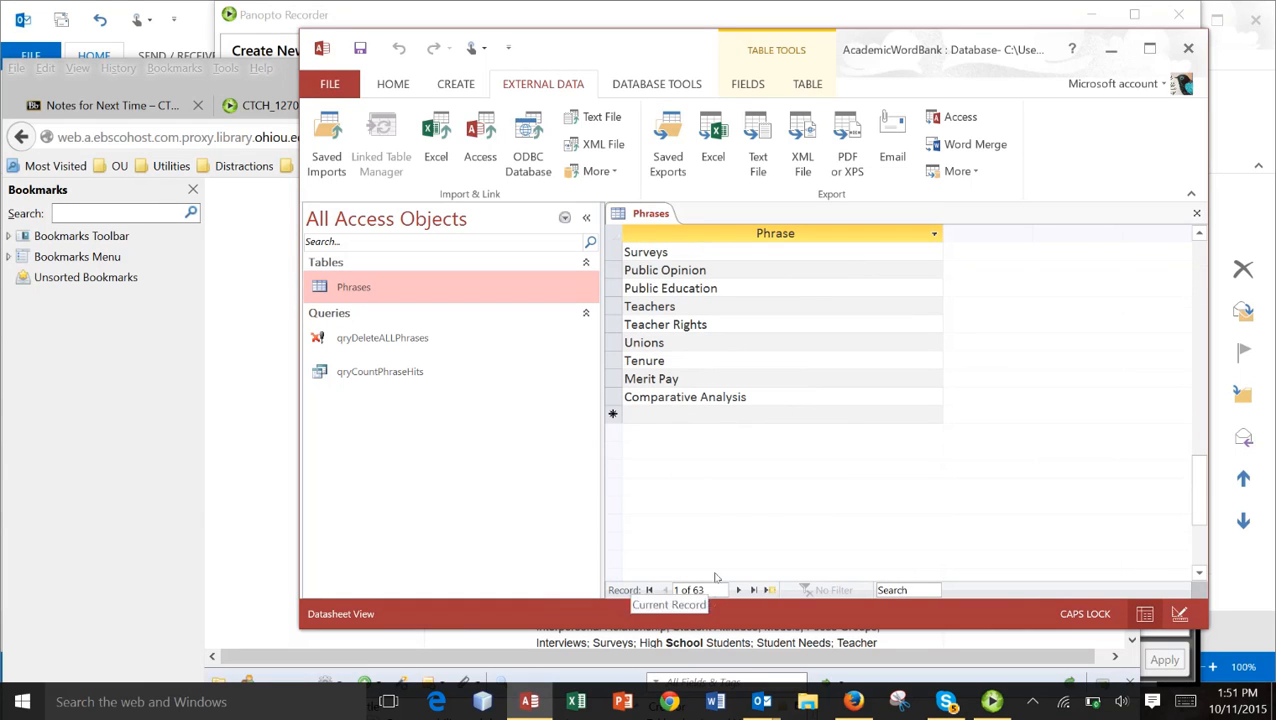
scroll(718, 404, "up", 10)
scroll(718, 404, "up", 4)
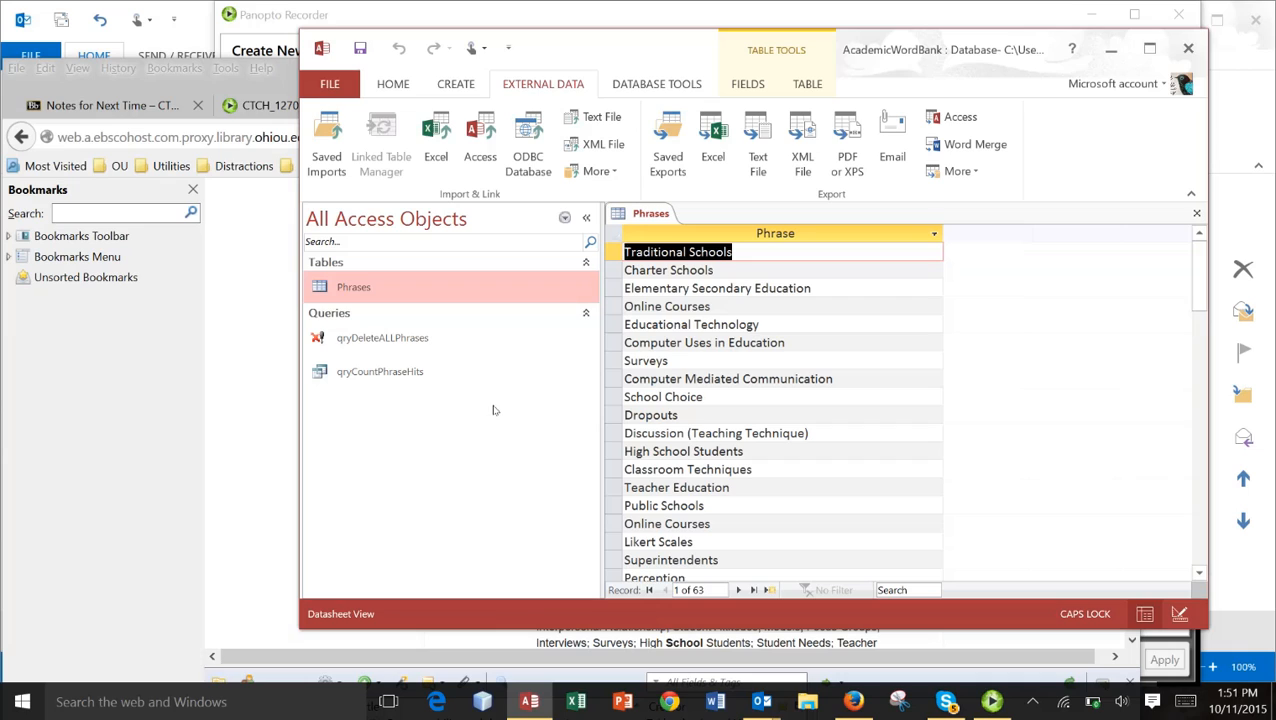
Run the qryCountPhraseHits query, examine the hits for each phrase, and close the query results and the Phrases table
double_click(358, 378)
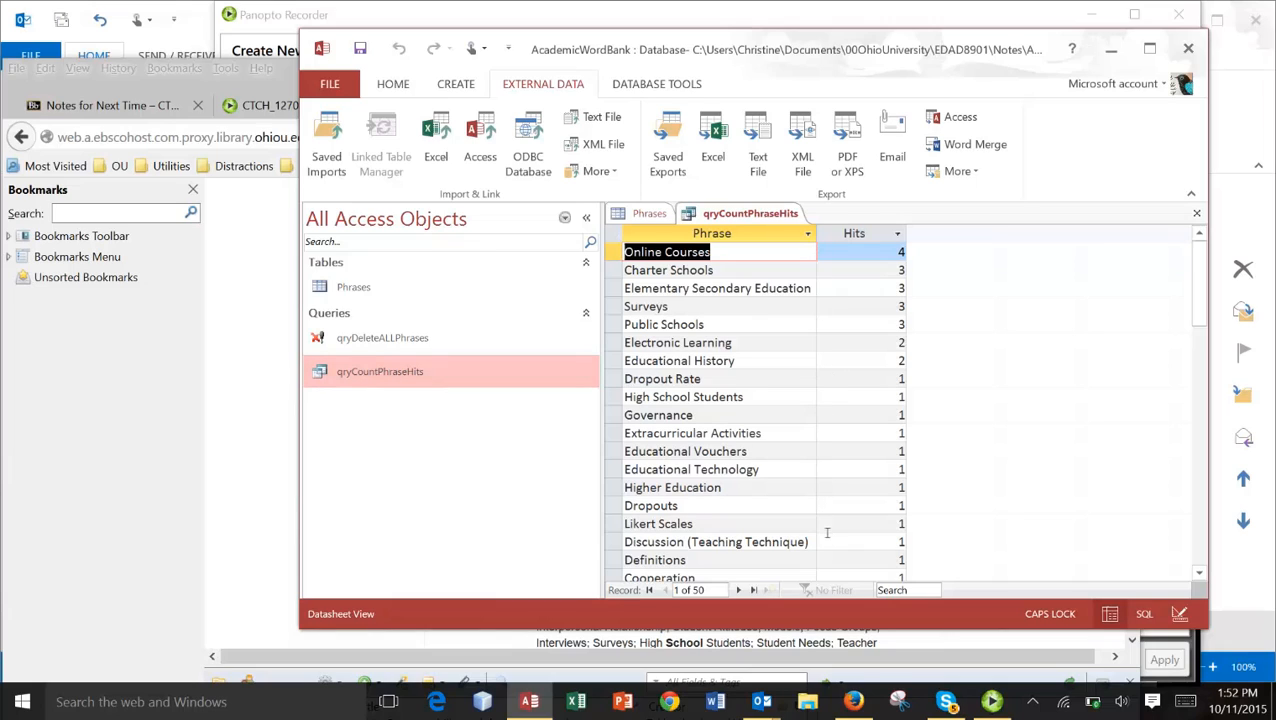
scroll(770, 420, "down", 2)
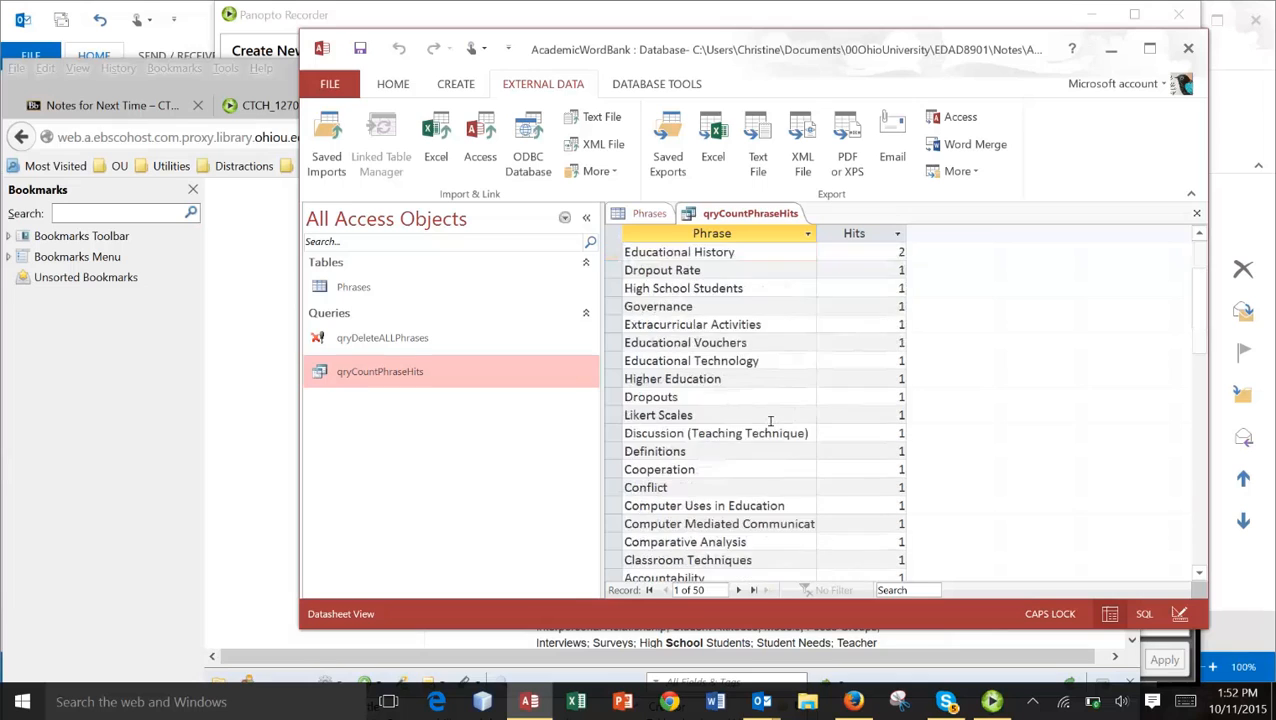
scroll(770, 420, "up", 3)
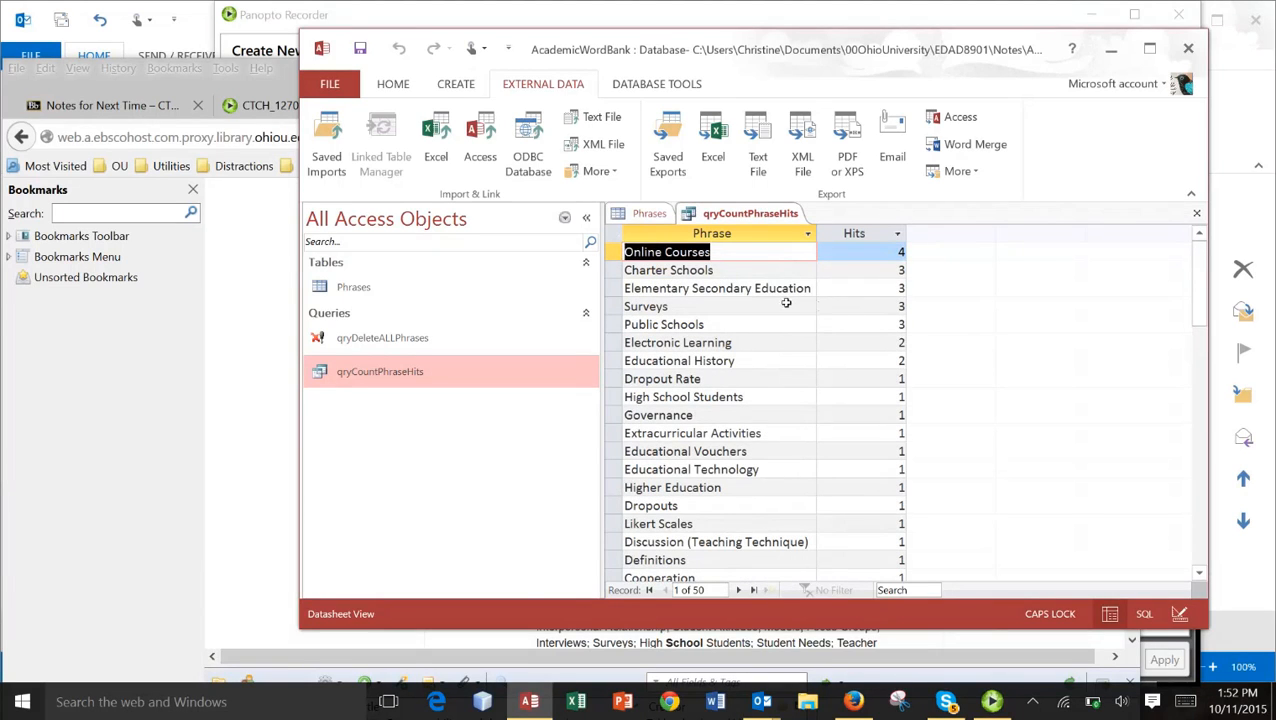
left_click_drag(625, 291, 818, 293)
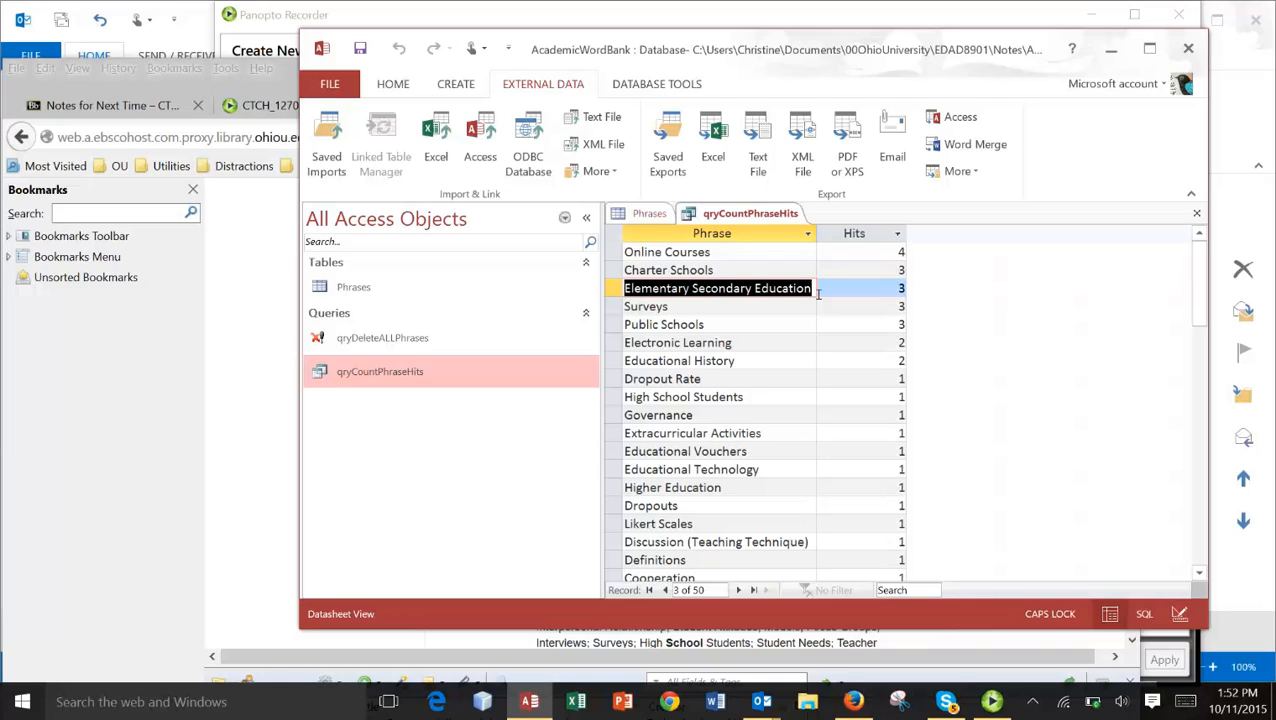
left_click(818, 293)
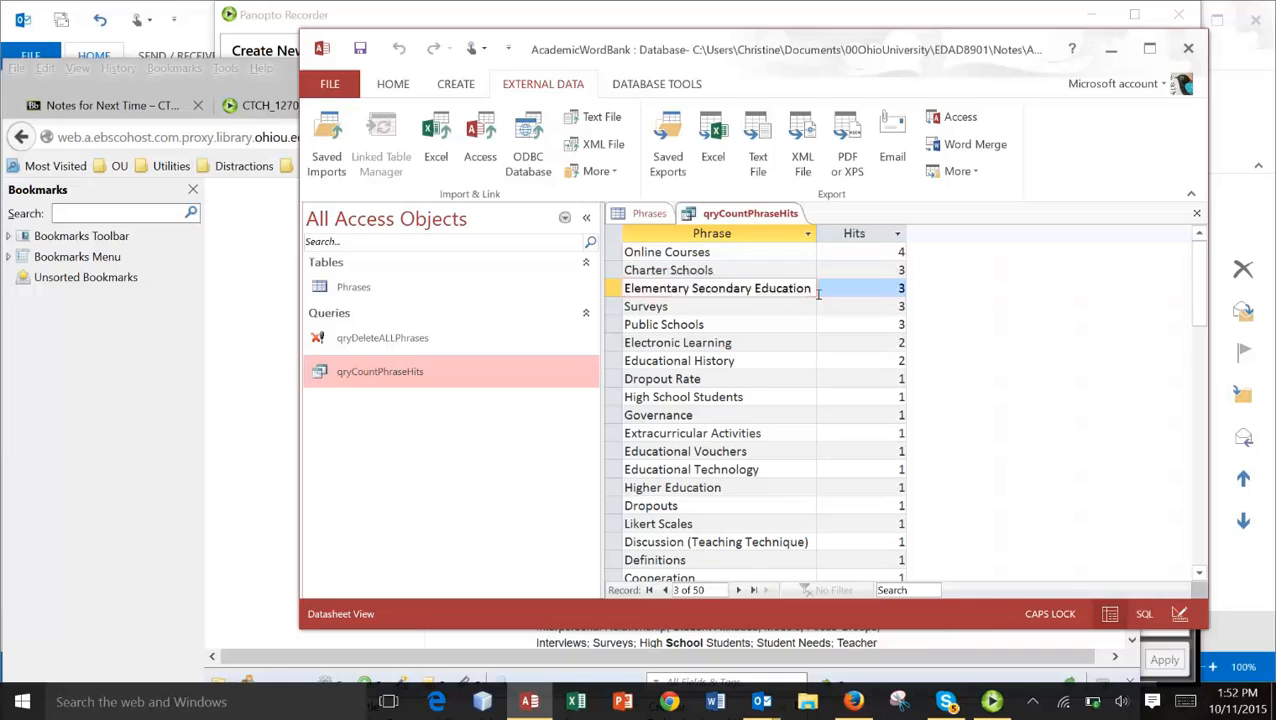
scroll(818, 295, "down", 7)
scroll(818, 298, "down", 7)
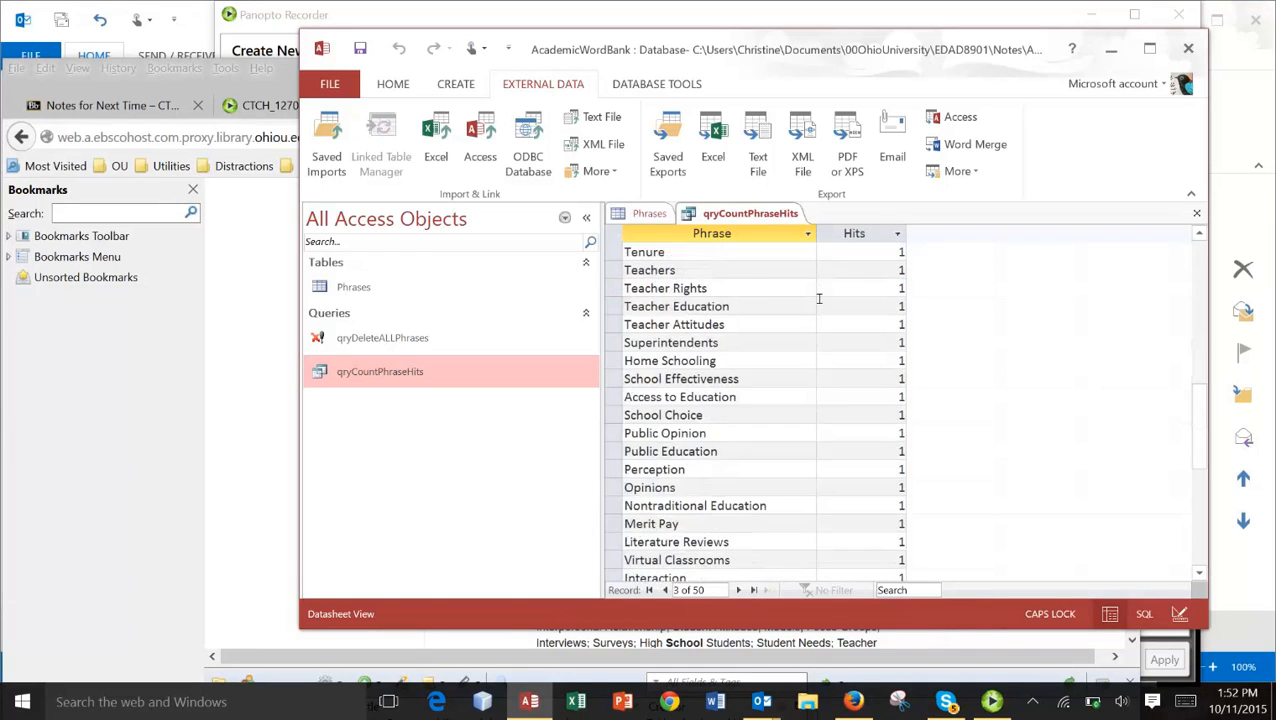
scroll(818, 298, "up", 7)
scroll(818, 298, "up", 7)
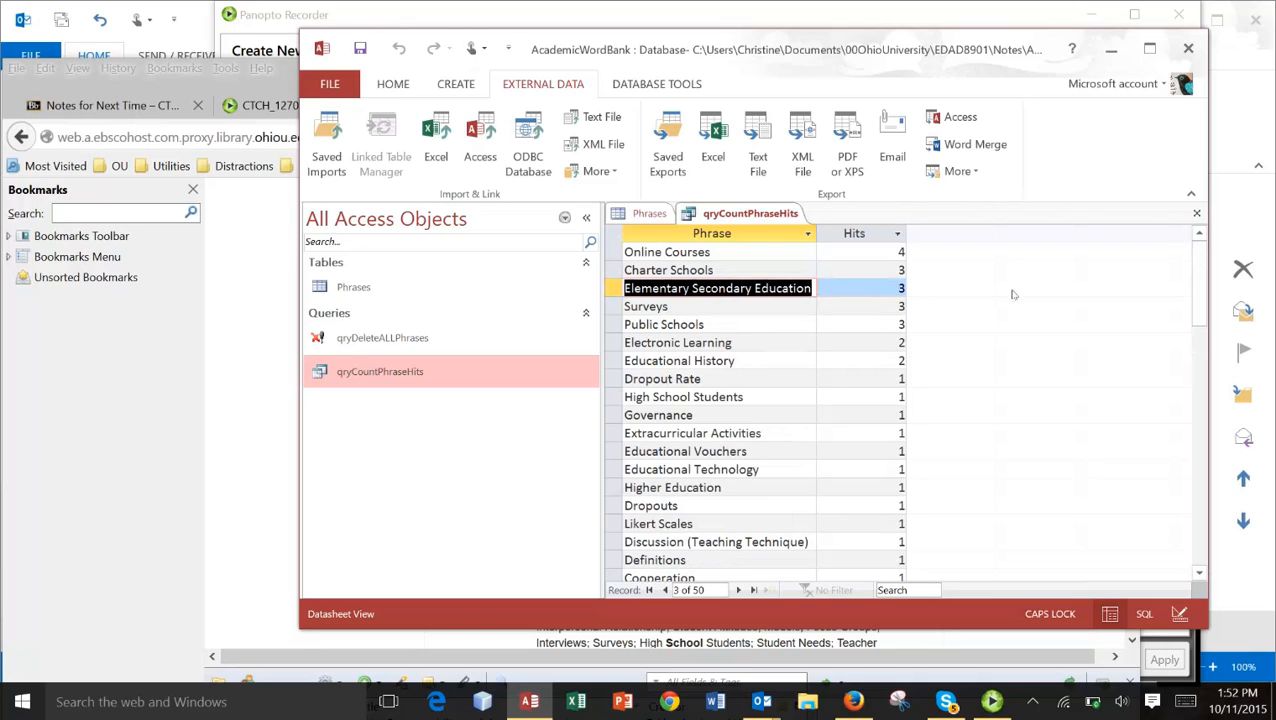
left_click(1197, 214)
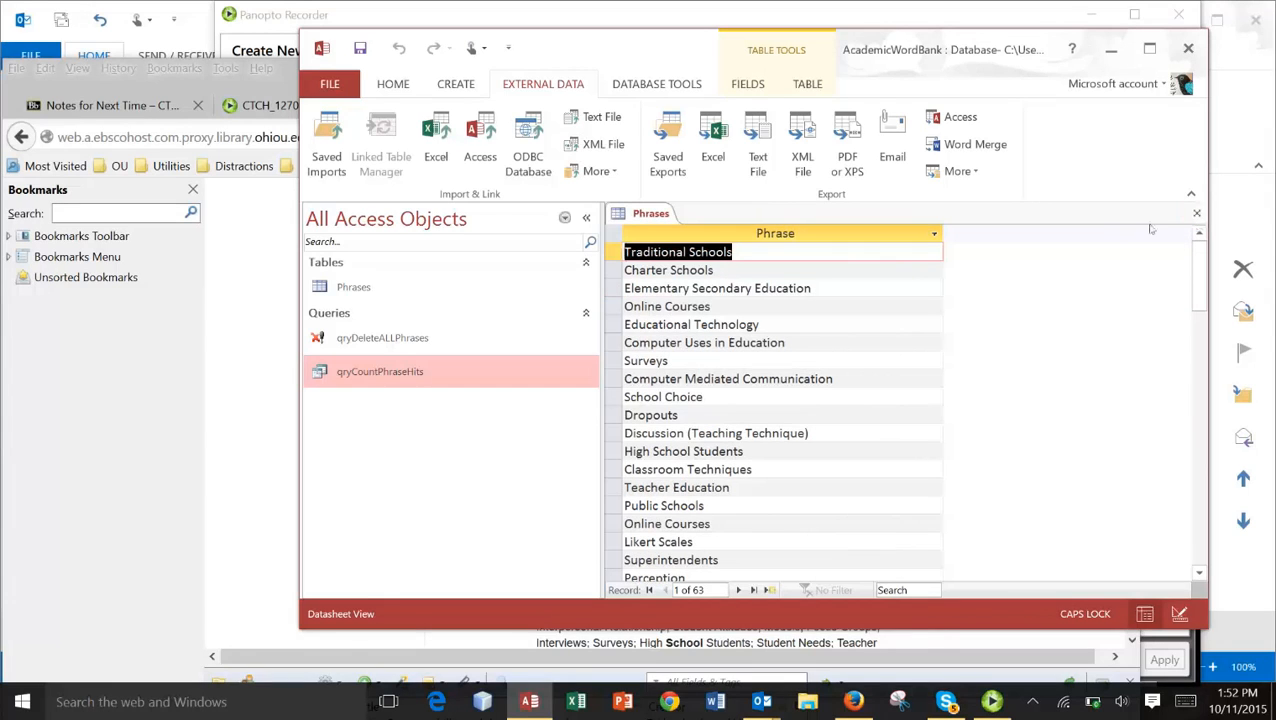
left_click(1197, 214)
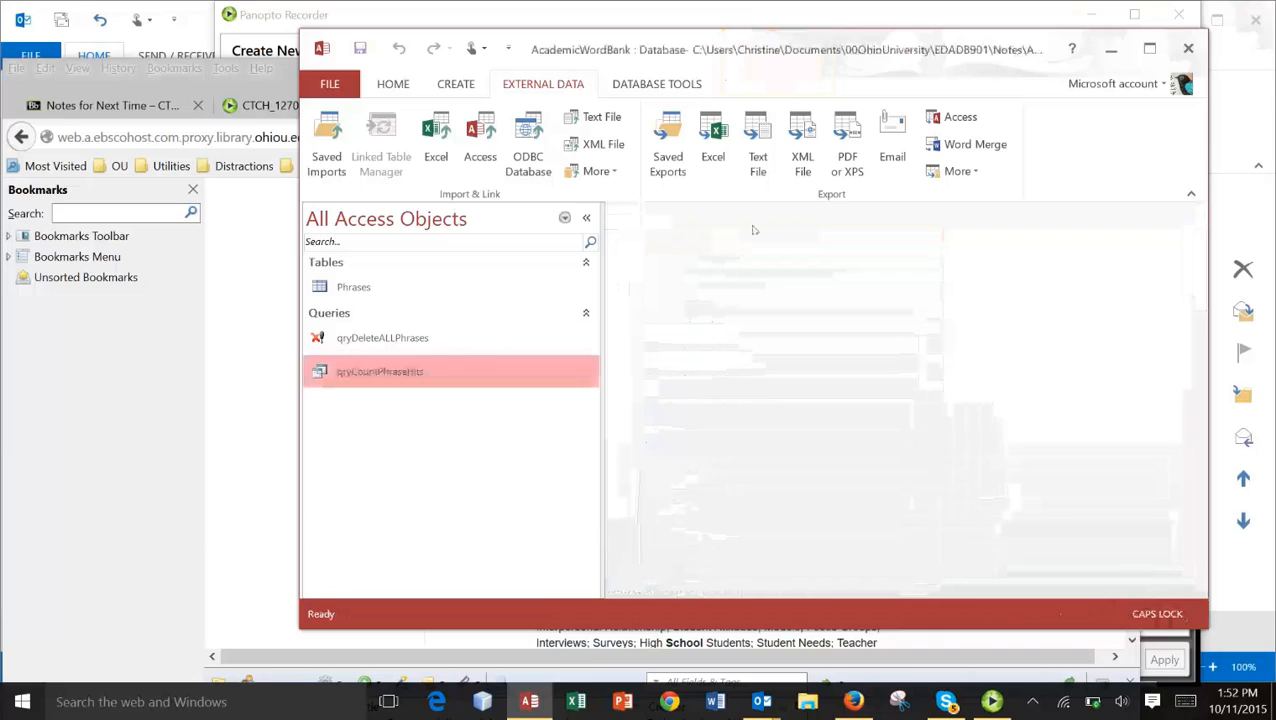
Recheck and close the Phrases table, and run the qryDeleteALLPhrases query, approving the deletion of all records
double_click(332, 289)
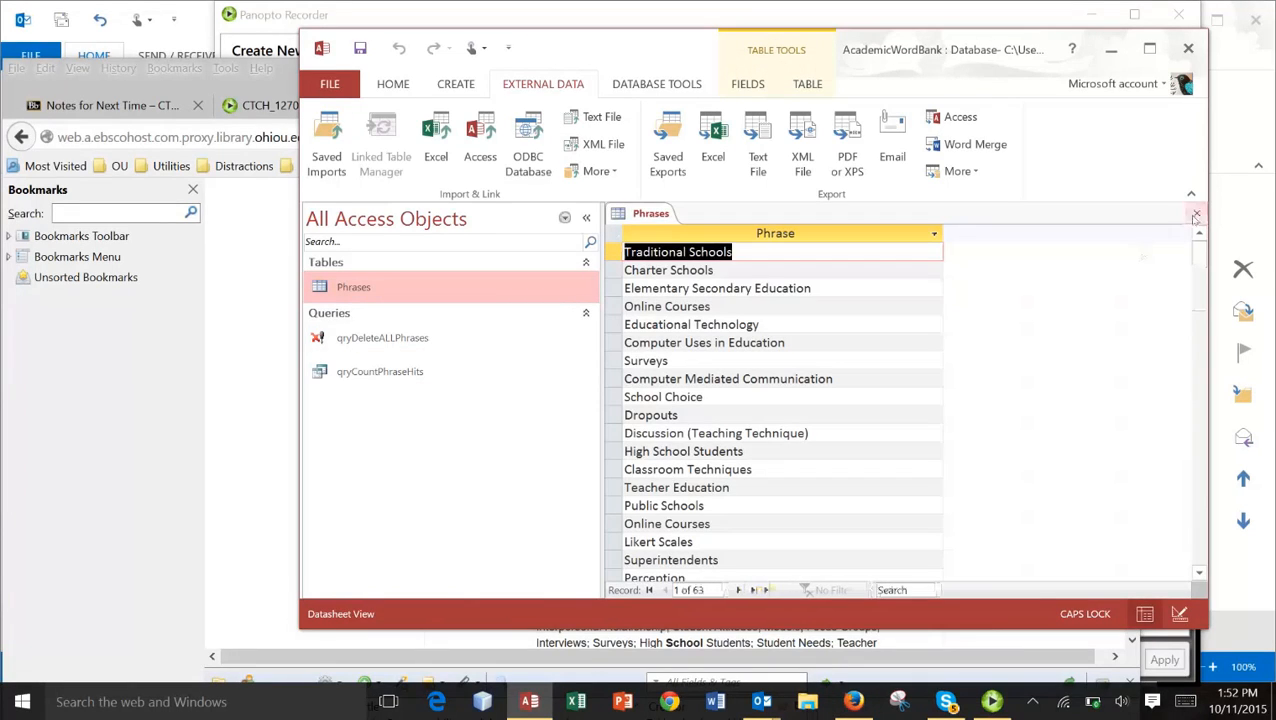
left_click(1196, 216)
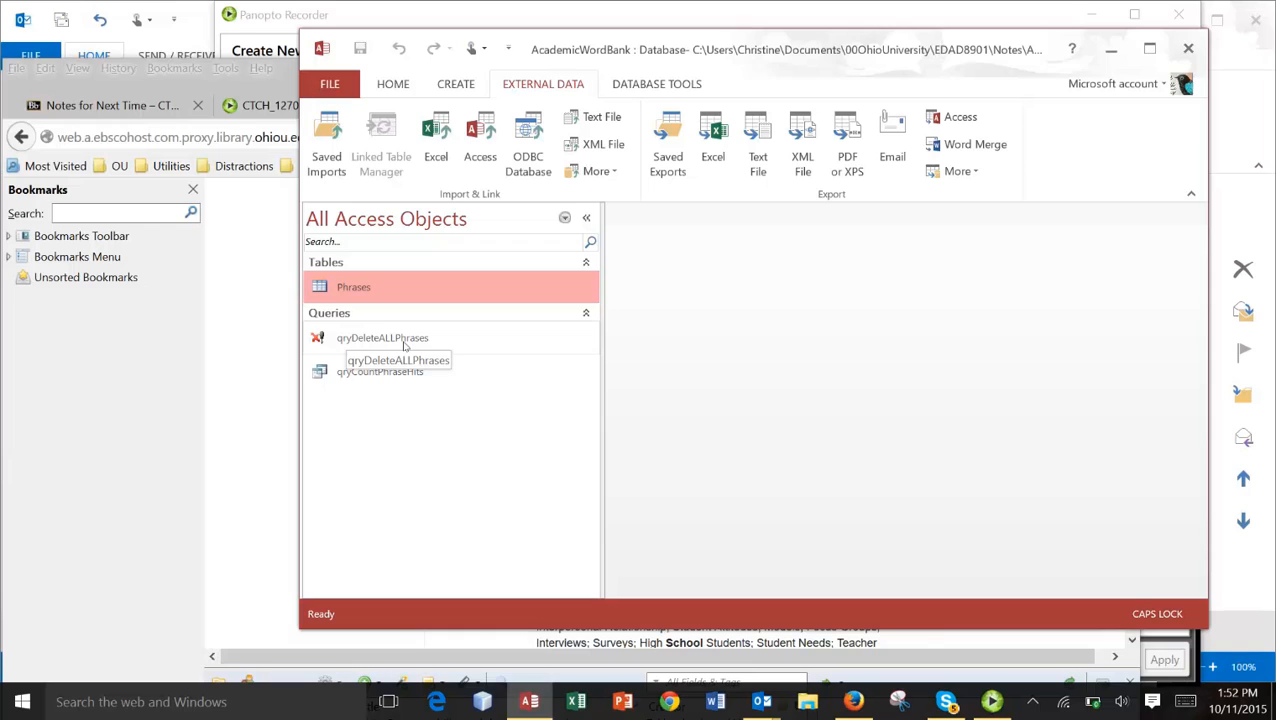
double_click(404, 340)
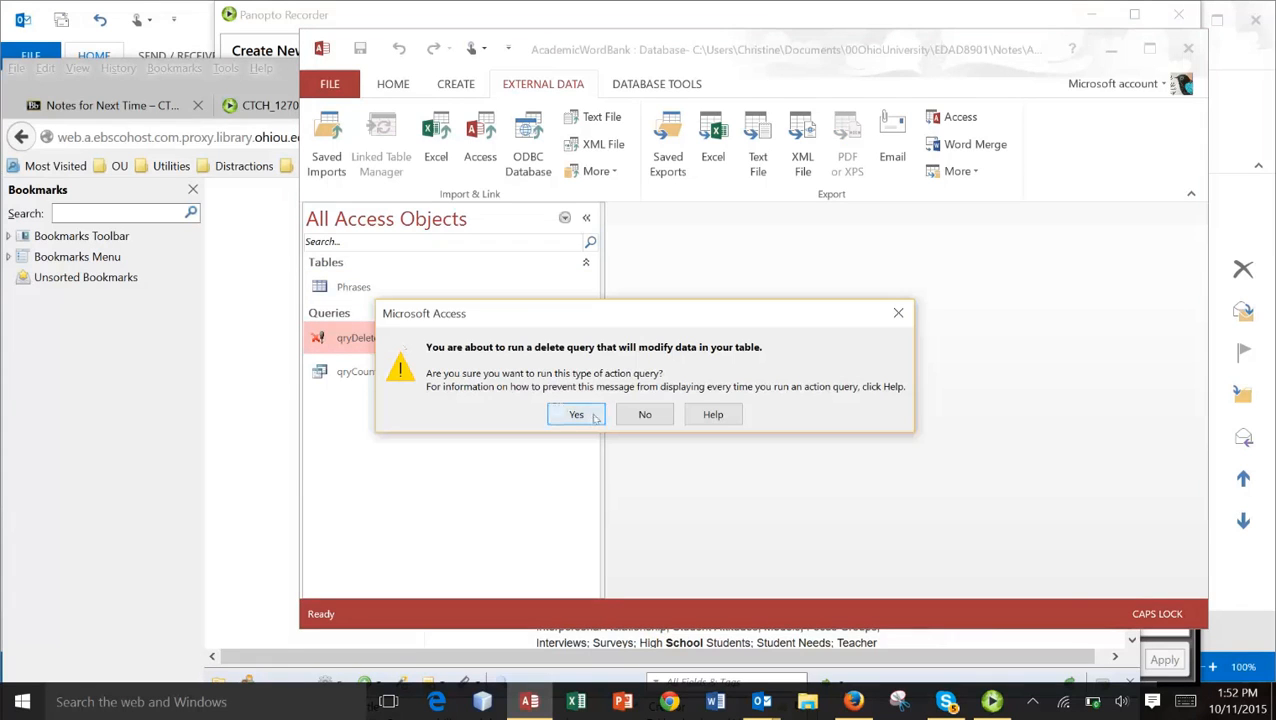
left_click(595, 420)
left_click(609, 438)
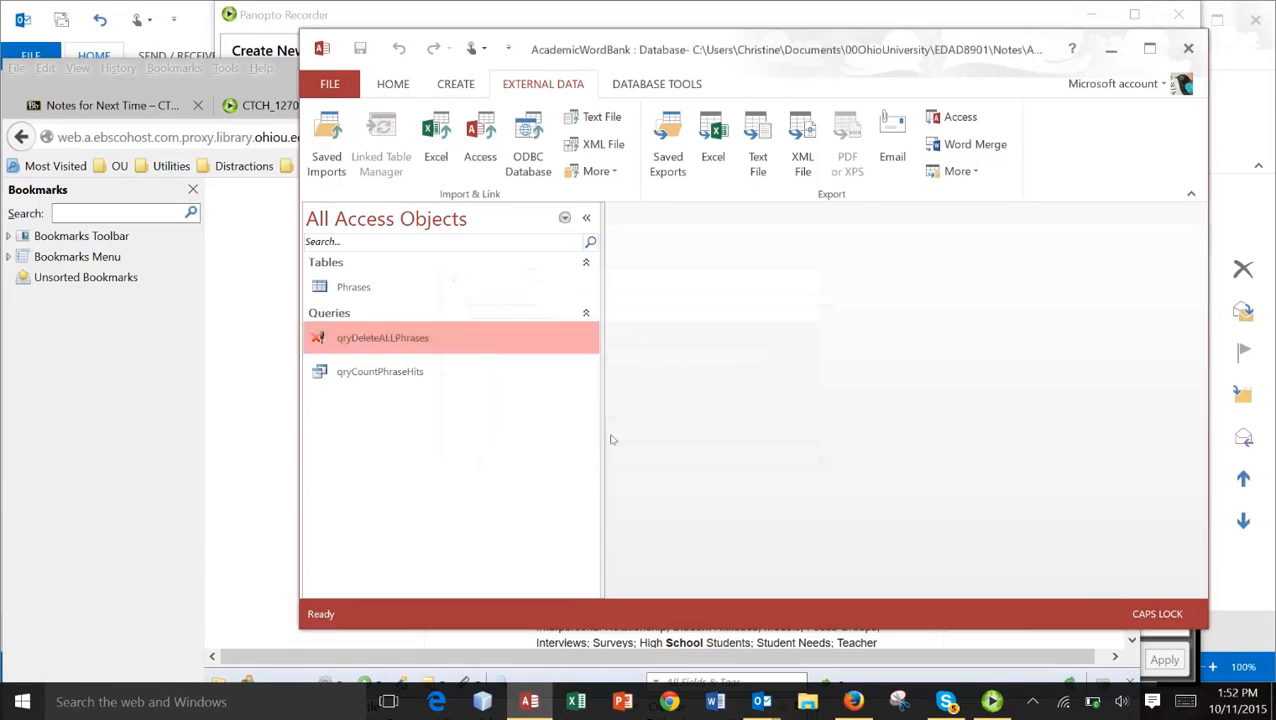
Open the Phrases table to check whether any records remain, and close the AcademicWordBank database
left_click(416, 297)
double_click(416, 297)
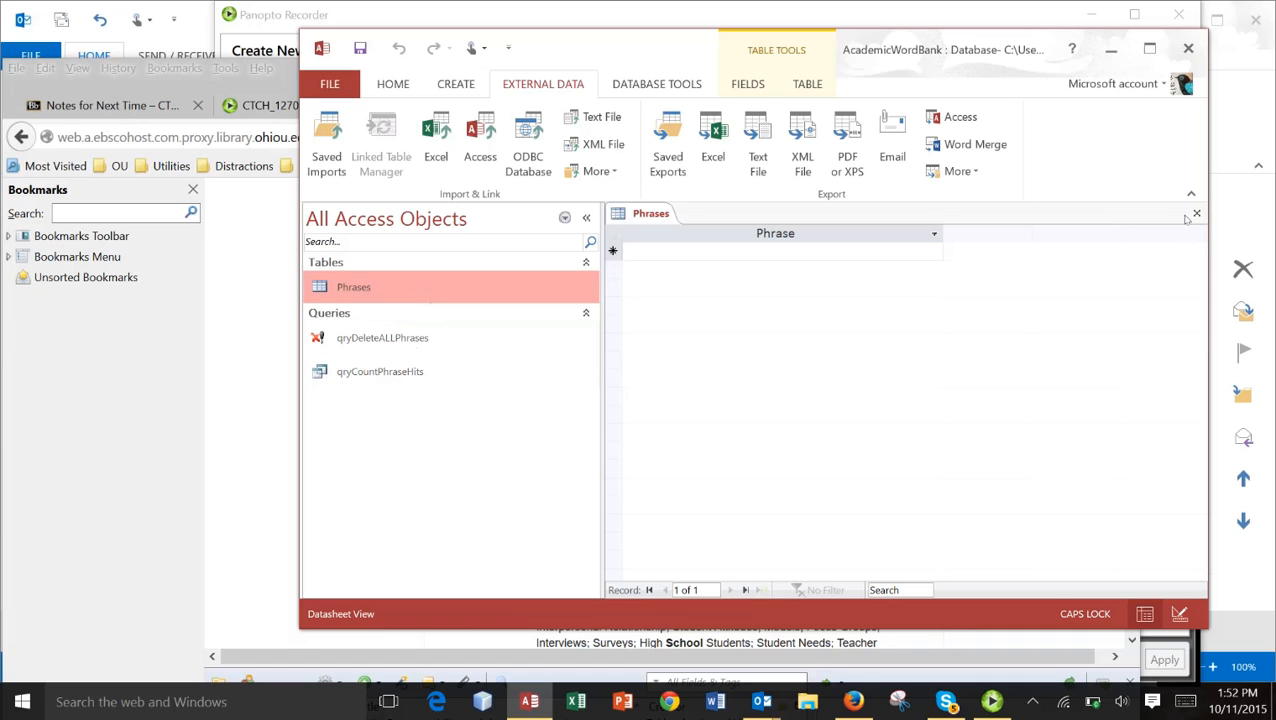
left_click(1188, 50)
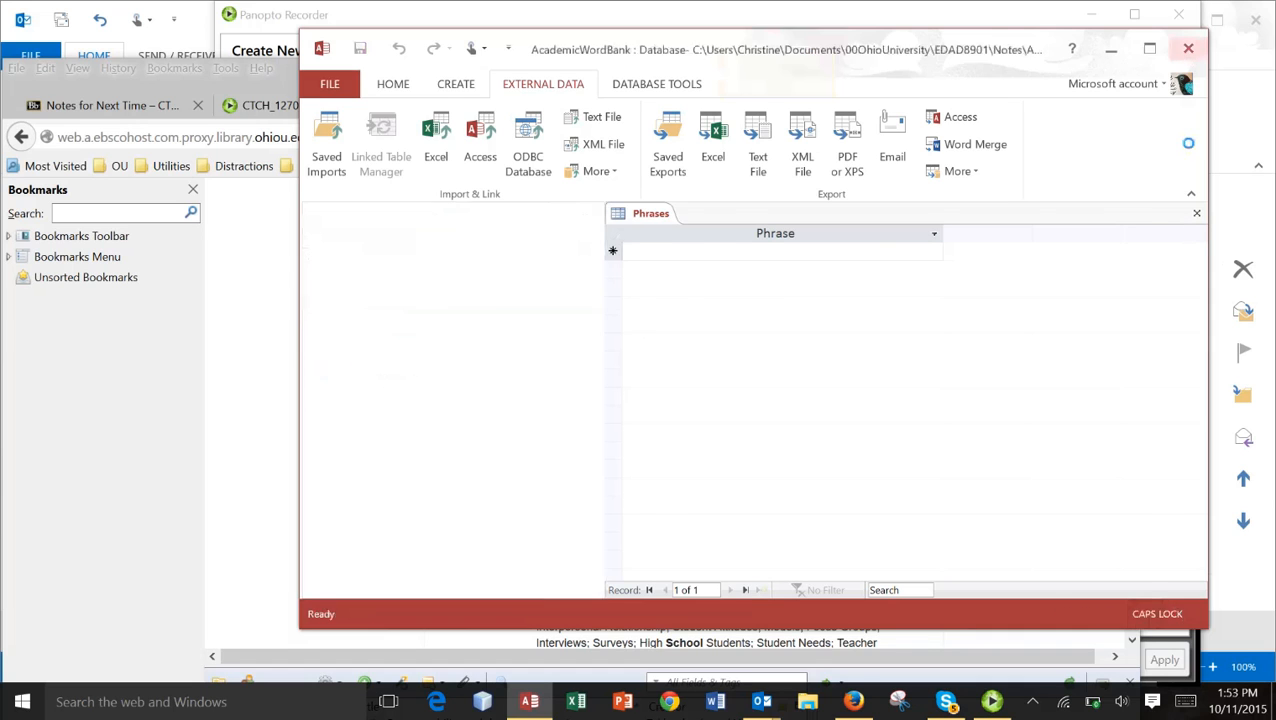
left_click(995, 702)
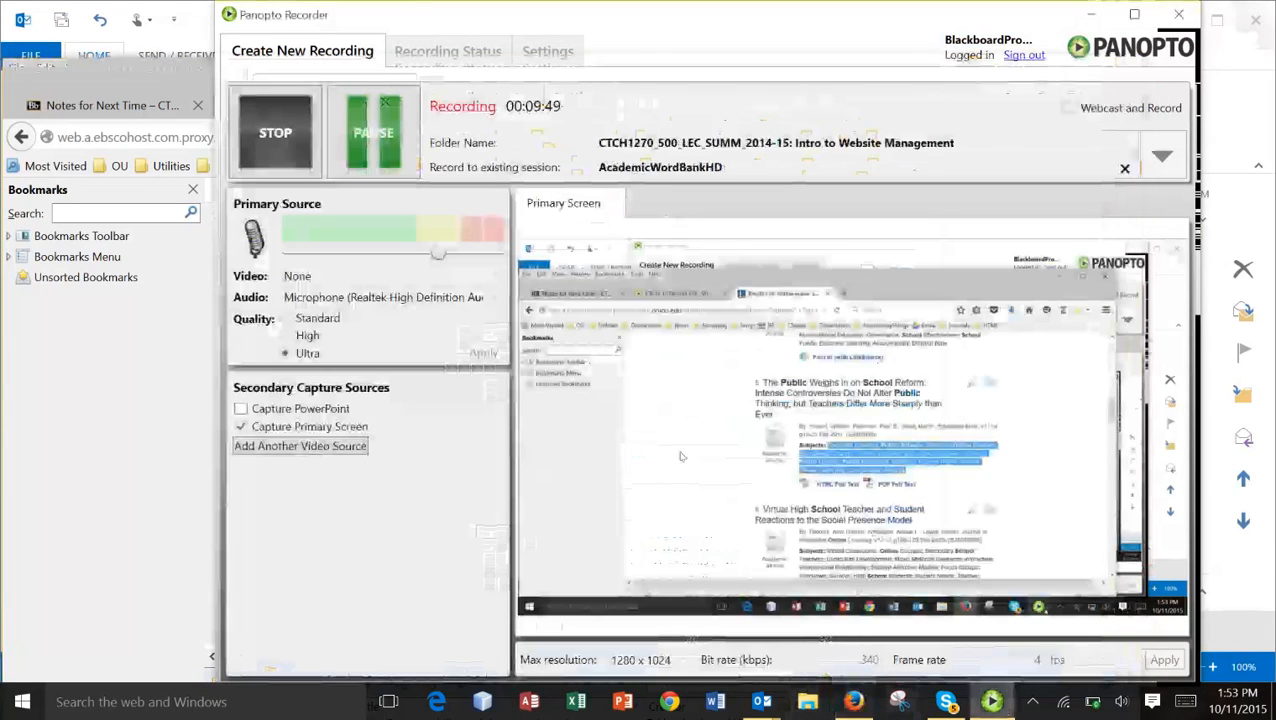